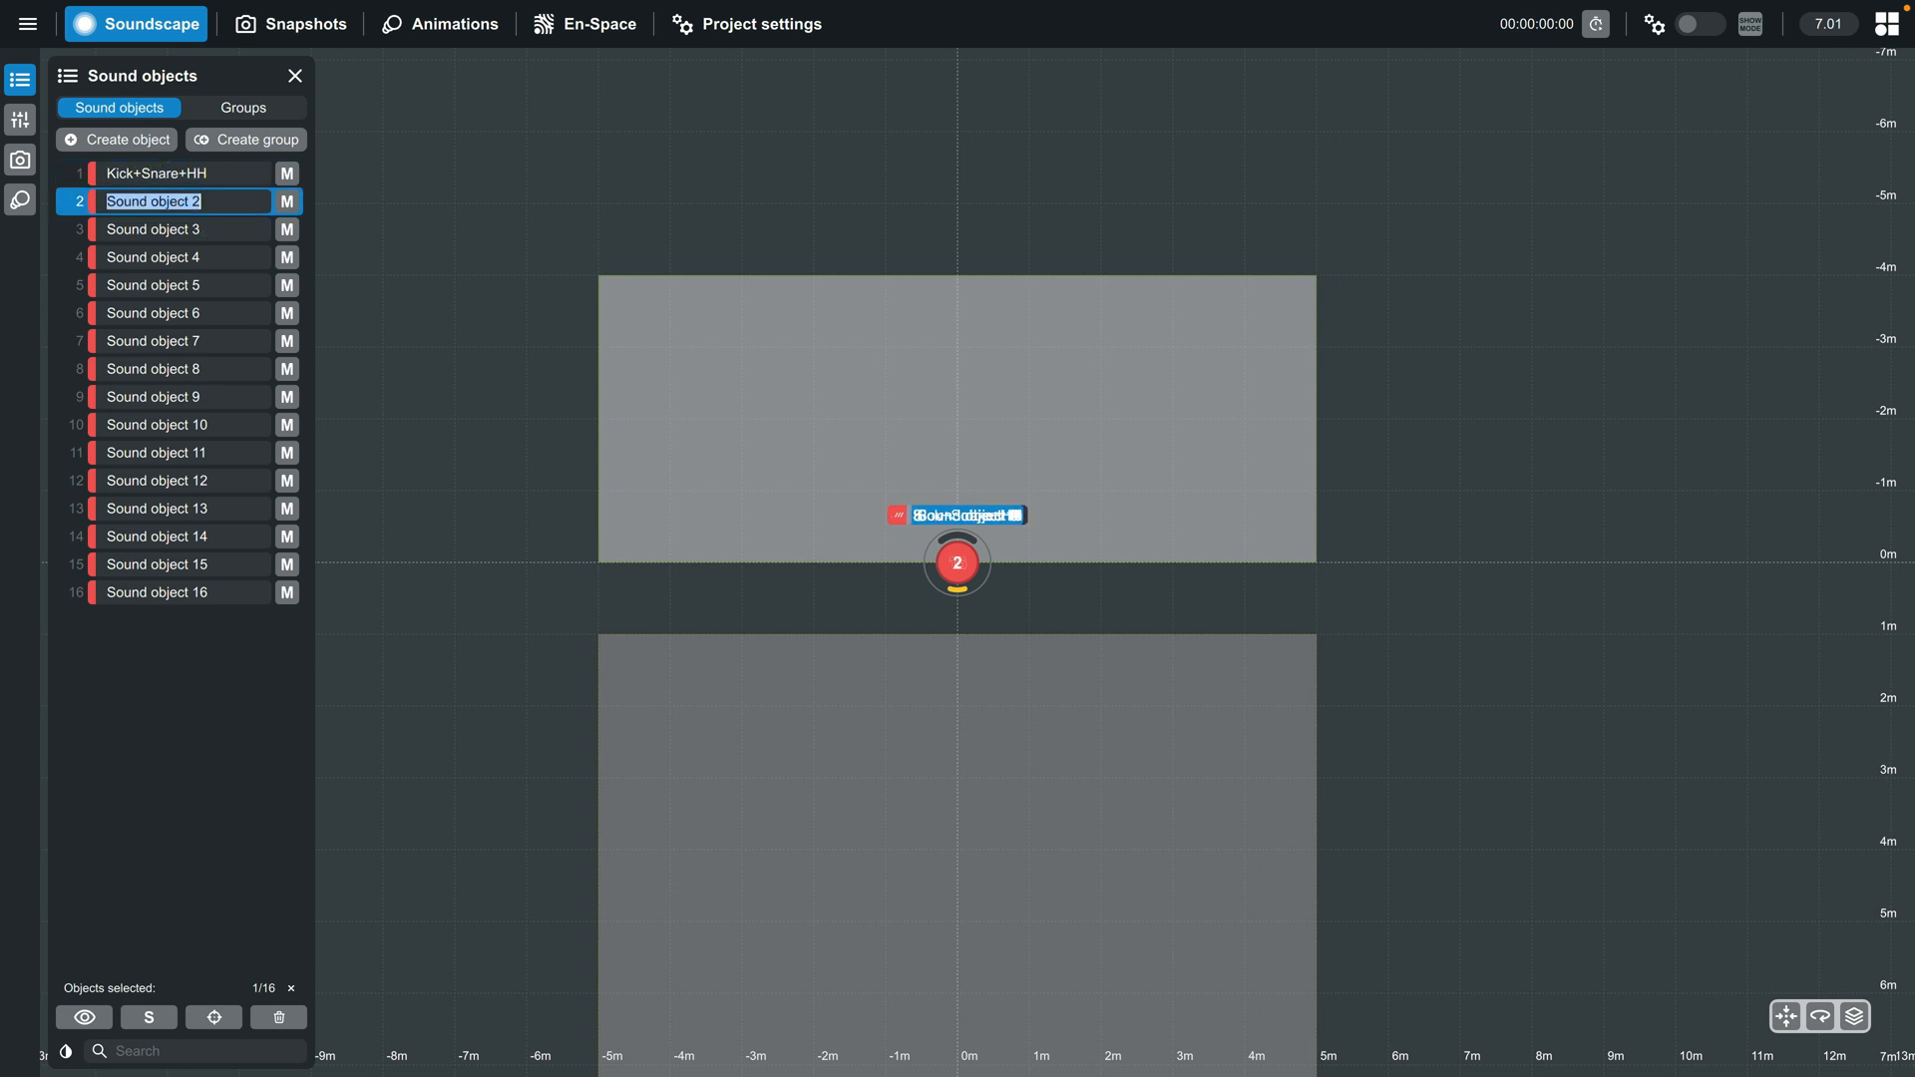
# - Rename sound objects 2, 3 and 4 as Rack Tom, Floor Tom and OH L
pyautogui.write('Rack Tom')
pyautogui.doubleClick(163, 229)
pyautogui.write('Floor Tom')
pyautogui.doubleClick(162, 258)
pyautogui.write('Oh')
pyautogui.press('BackSpace')
pyautogui.write('H L')
# - Rename sound objects 5, 6 and 7 as OH R, Perc Samples and Bass DI
pyautogui.doubleClick(162, 285)
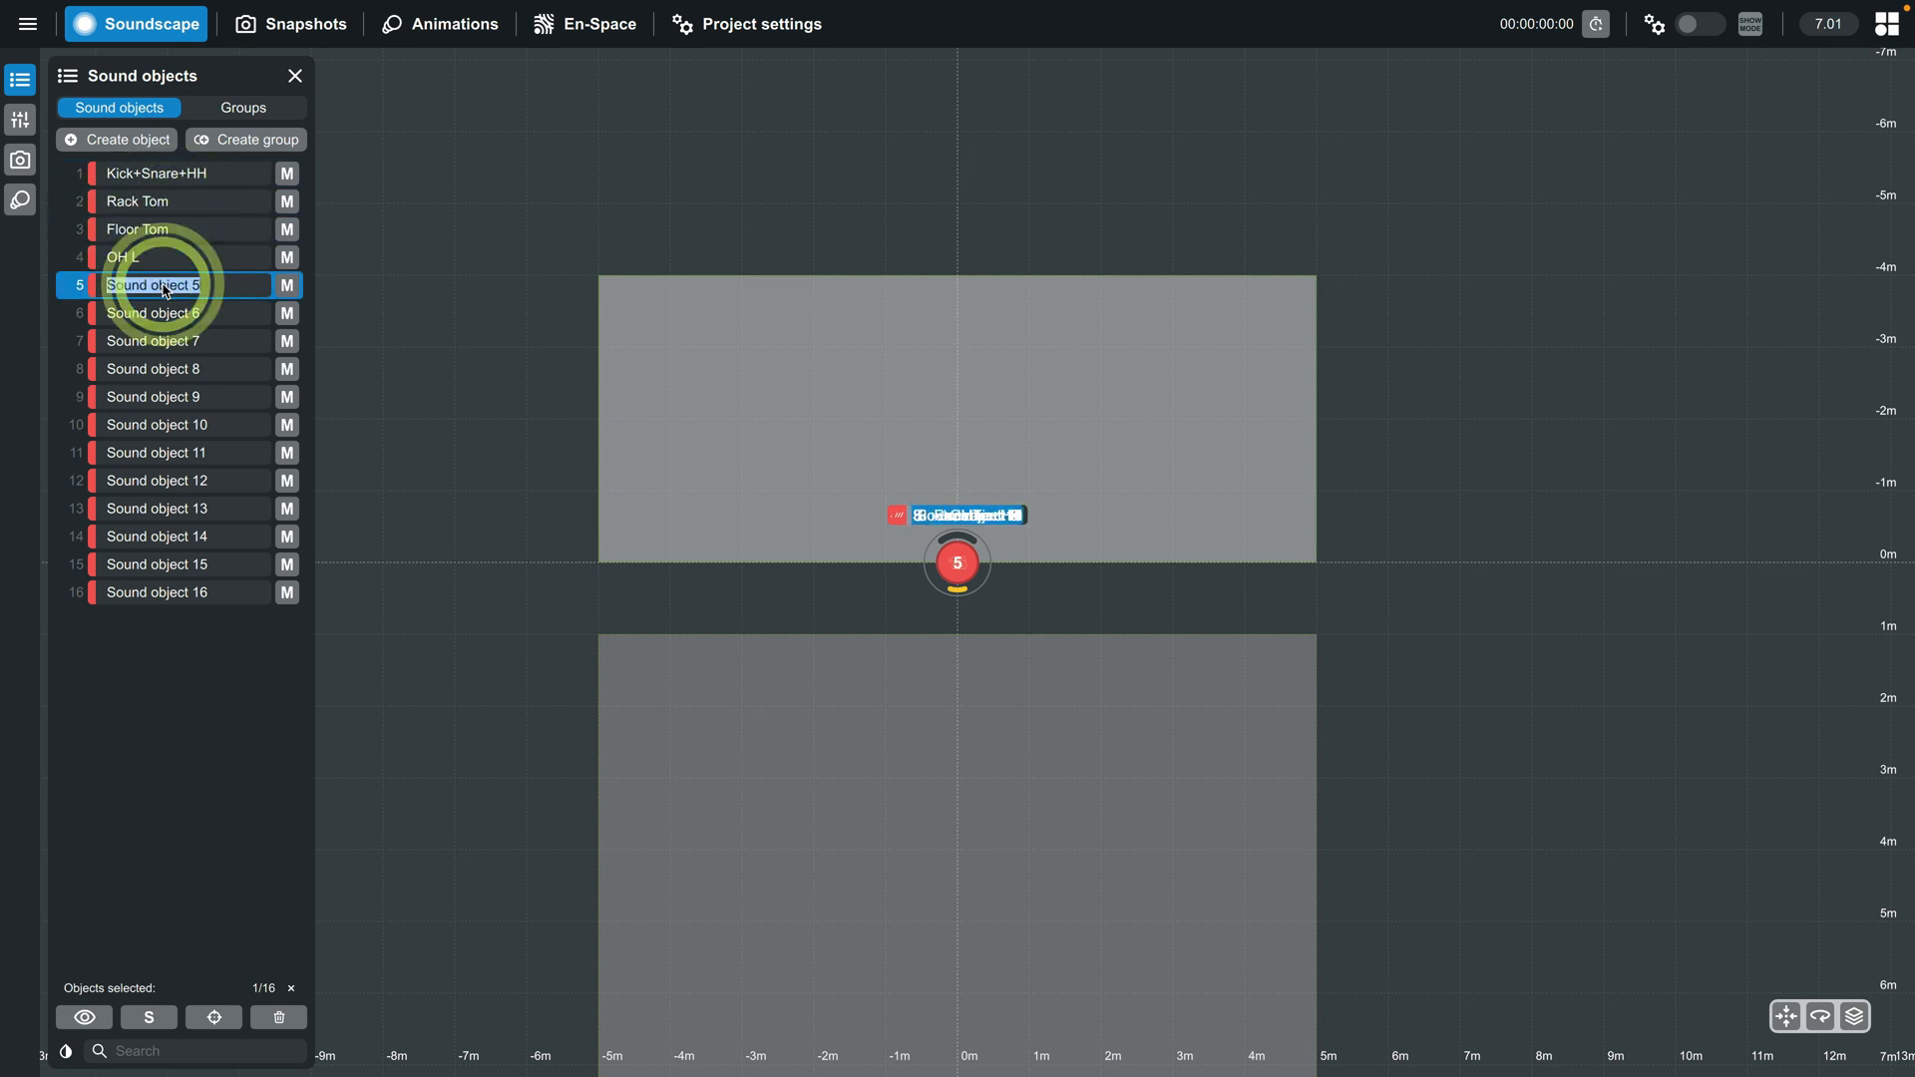
pyautogui.write('OH R')
pyautogui.doubleClick(163, 314)
pyautogui.write('Per Samples')
pyautogui.doubleClick(162, 341)
pyautogui.write('Bass DI')
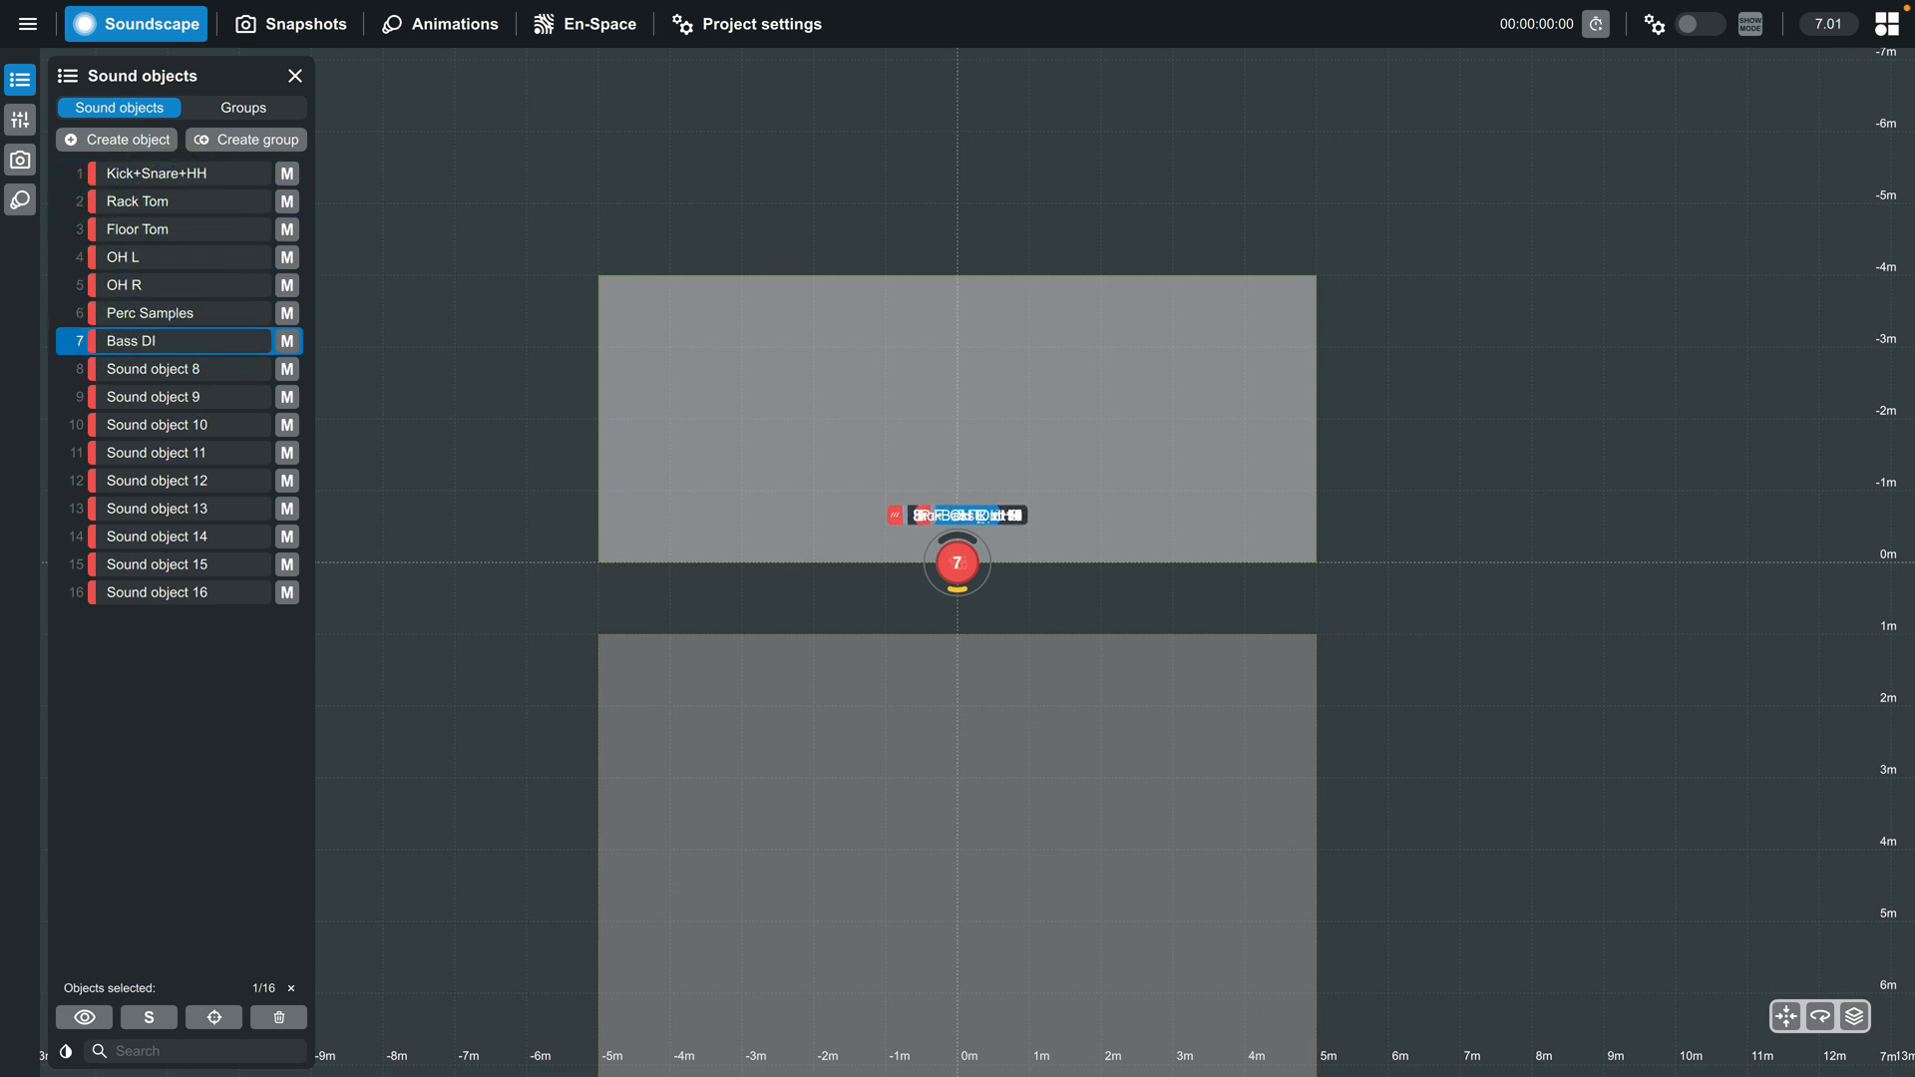
# - Rename sound objects 8, 9 and 10 as Bass Mic, Piano L and Piano R
pyautogui.doubleClick(162, 369)
pyautogui.write('Bass Mic')
pyautogui.doubleClick(160, 397)
pyautogui.write('Piano L')
pyautogui.doubleClick(174, 425)
pyautogui.write('Piano R')
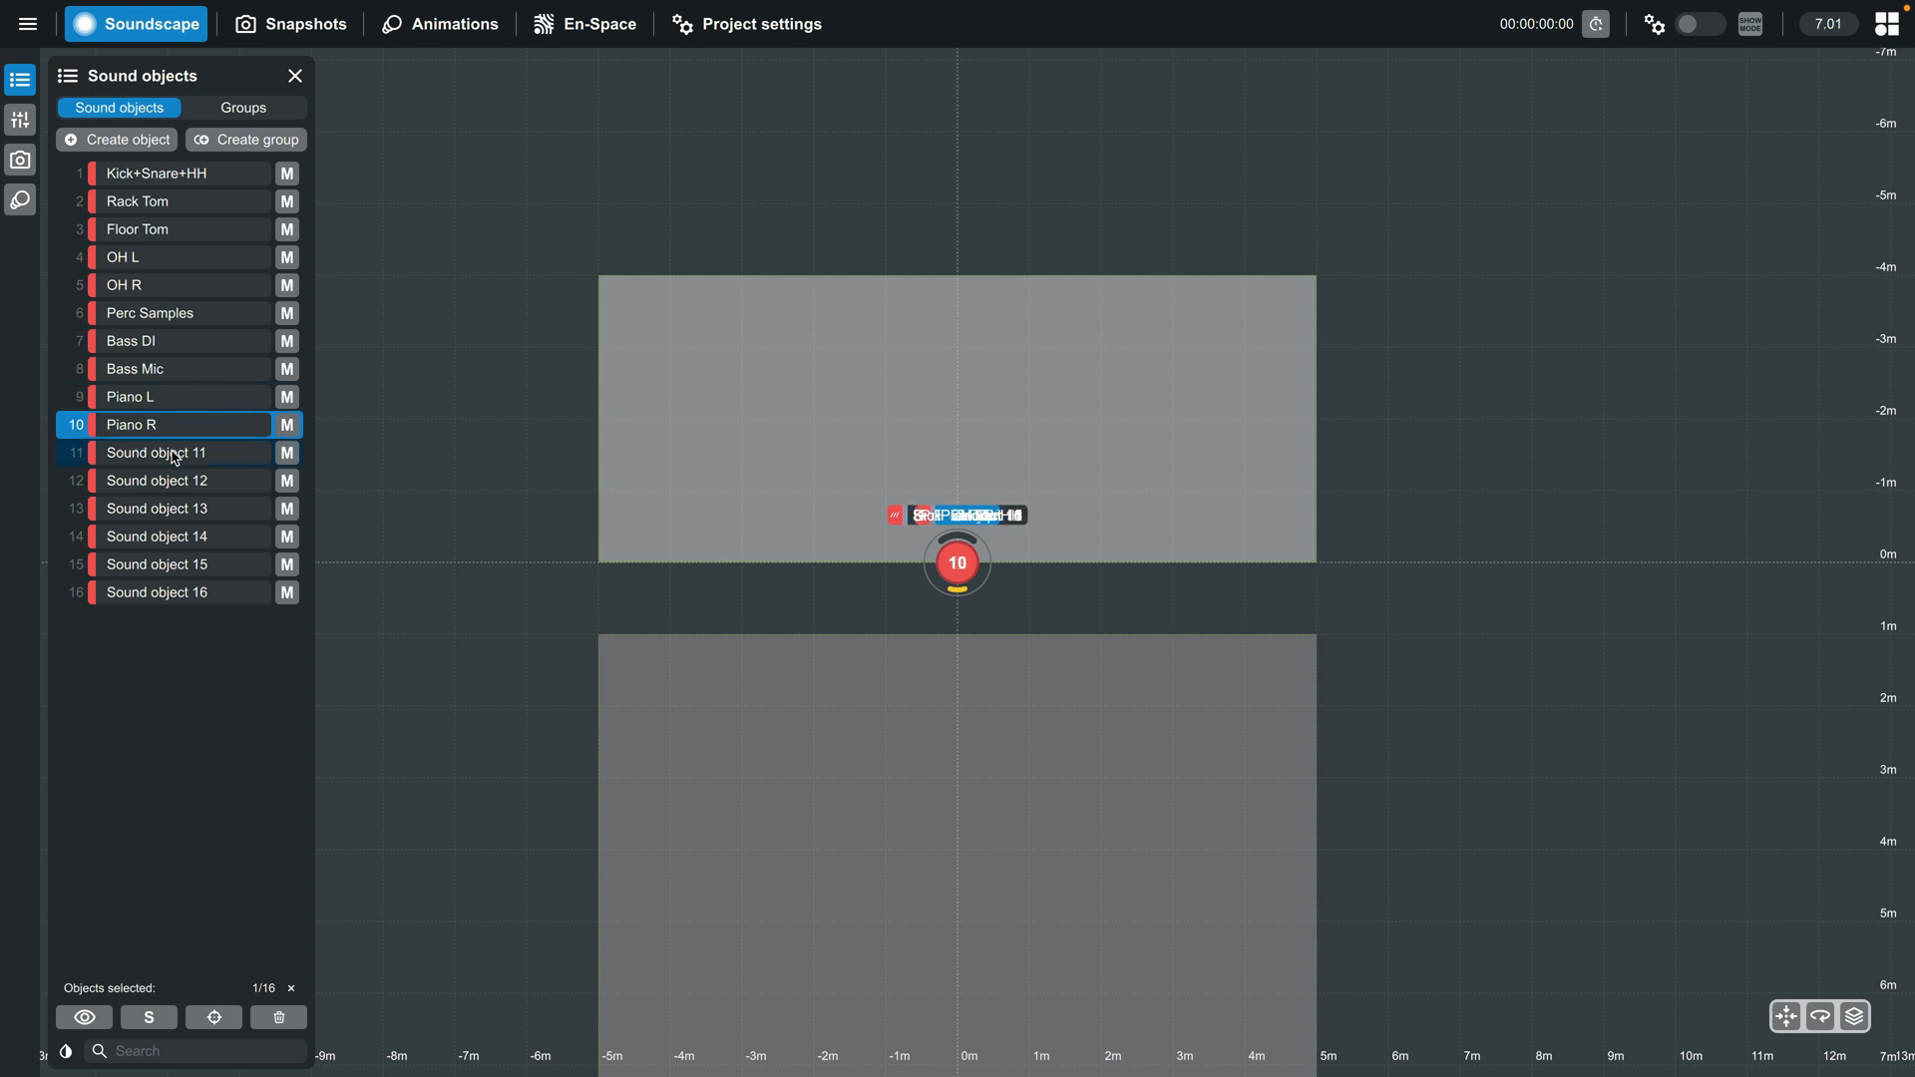
# - Rename sound objects 11, 12 and 13 as Pads L, Pads R and SFX
pyautogui.doubleClick(174, 453)
pyautogui.write('Pads L')
pyautogui.doubleClick(183, 480)
pyautogui.write('Pads R')
pyautogui.doubleClick(185, 509)
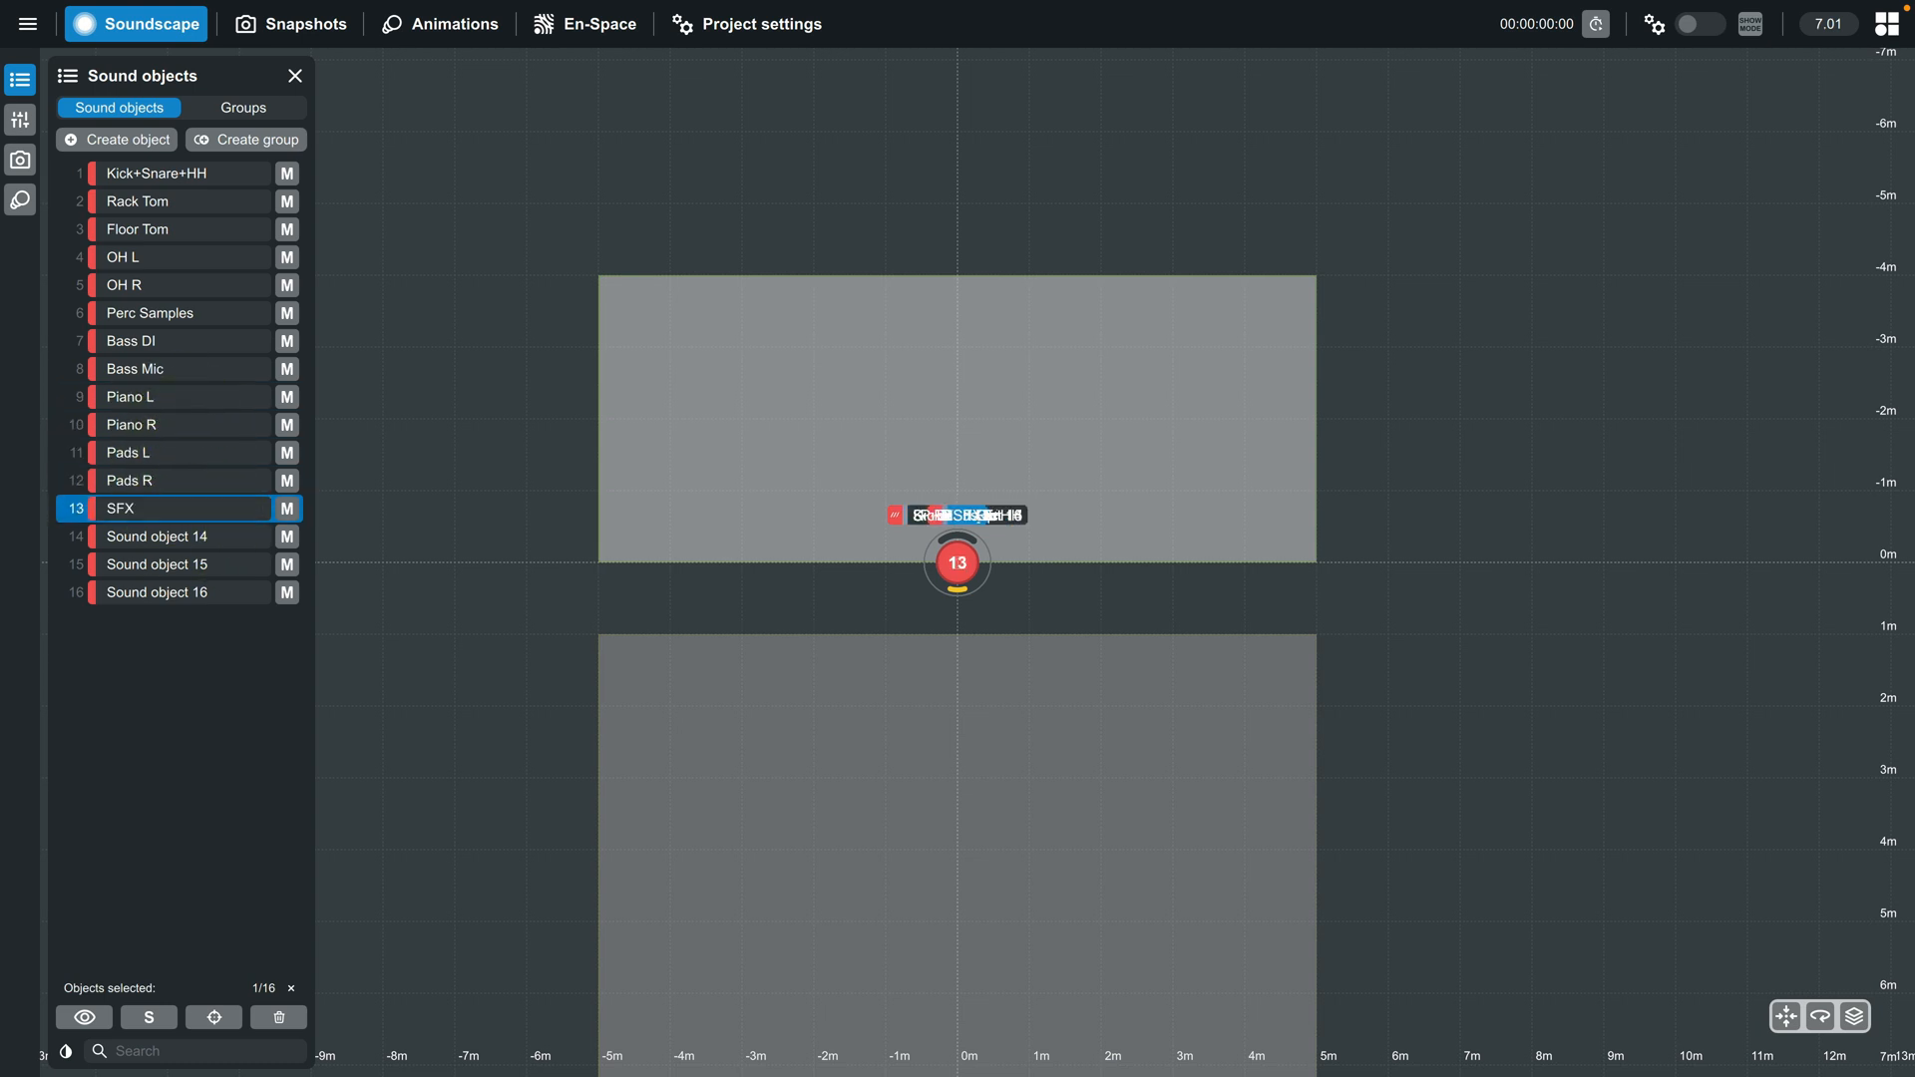
pyautogui.write('SFX')
# - Rename sound objects 14, 15 and 16 as Video L, Video R and Singer
pyautogui.doubleClick(187, 537)
pyautogui.write('Video L')
pyautogui.doubleClick(193, 565)
pyautogui.write('Video R')
pyautogui.doubleClick(200, 594)
pyautogui.write('Singer')
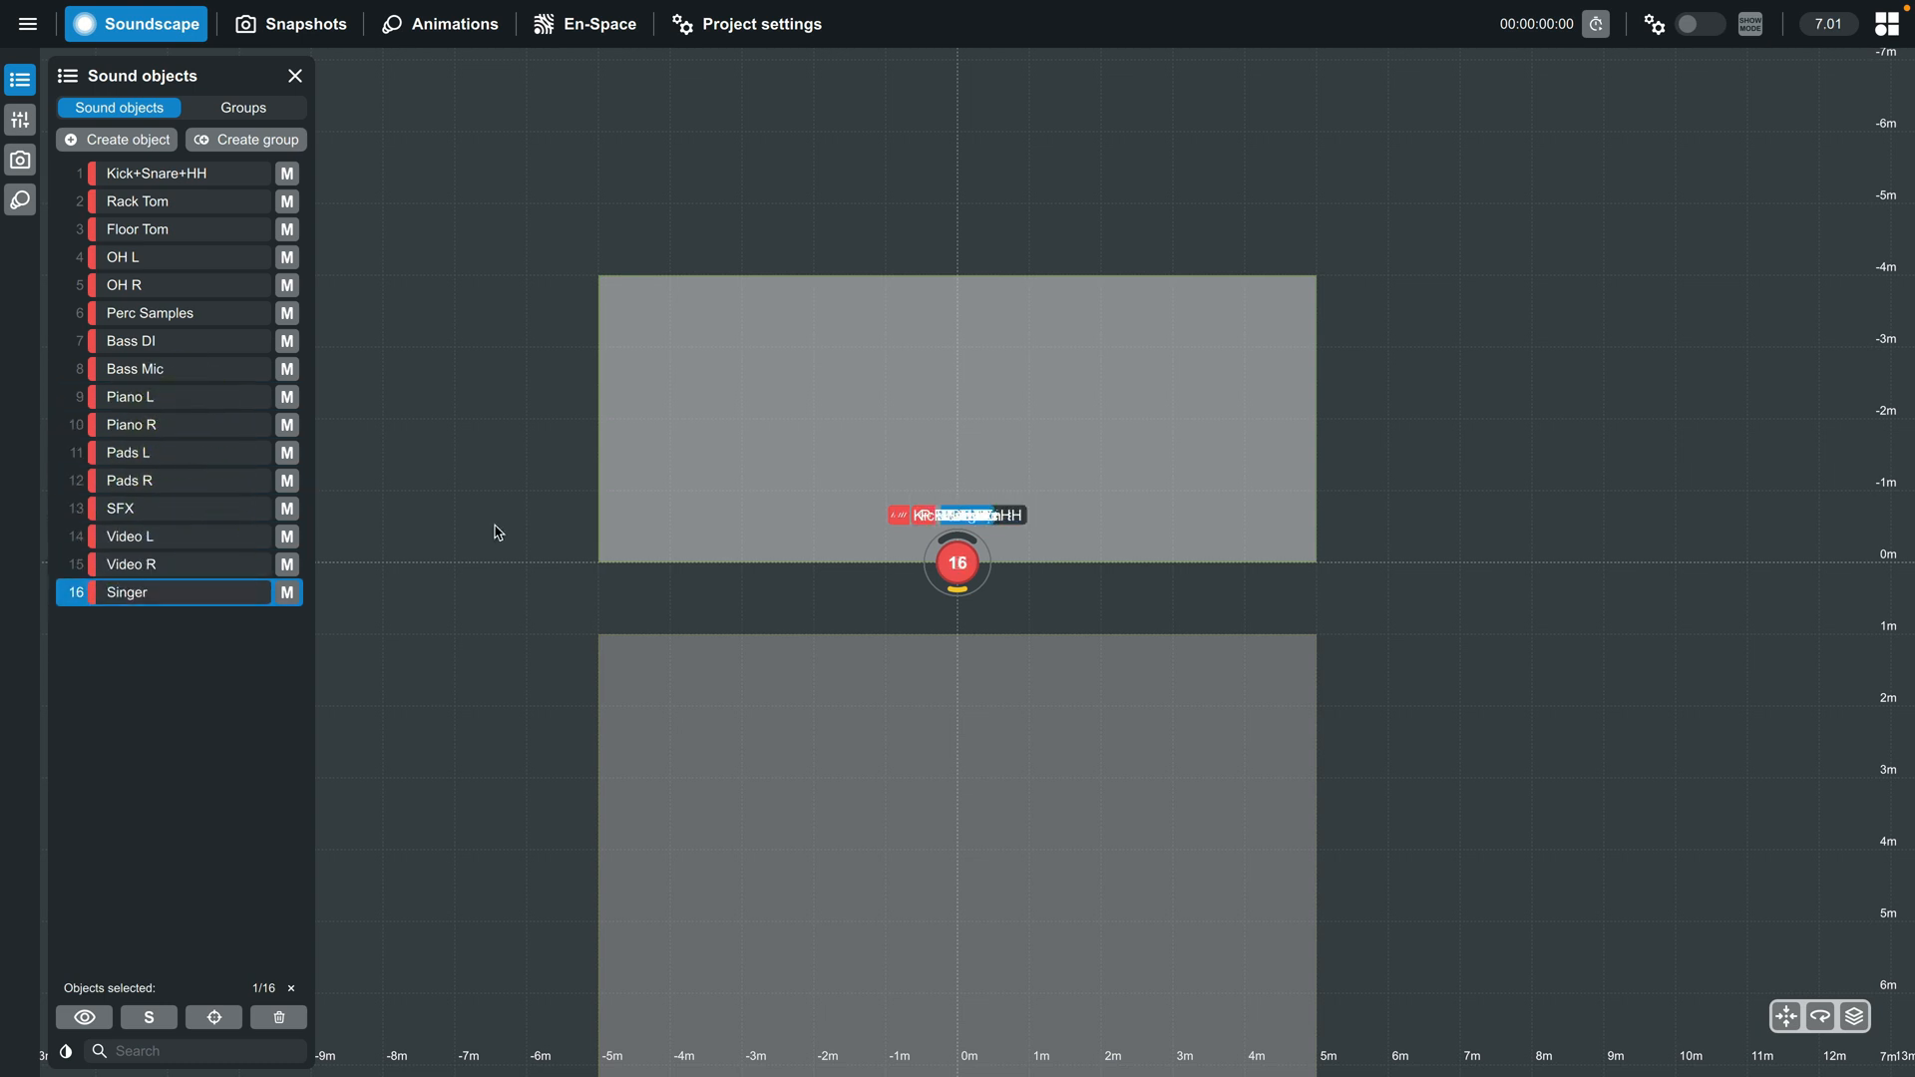
pyautogui.click(496, 528)
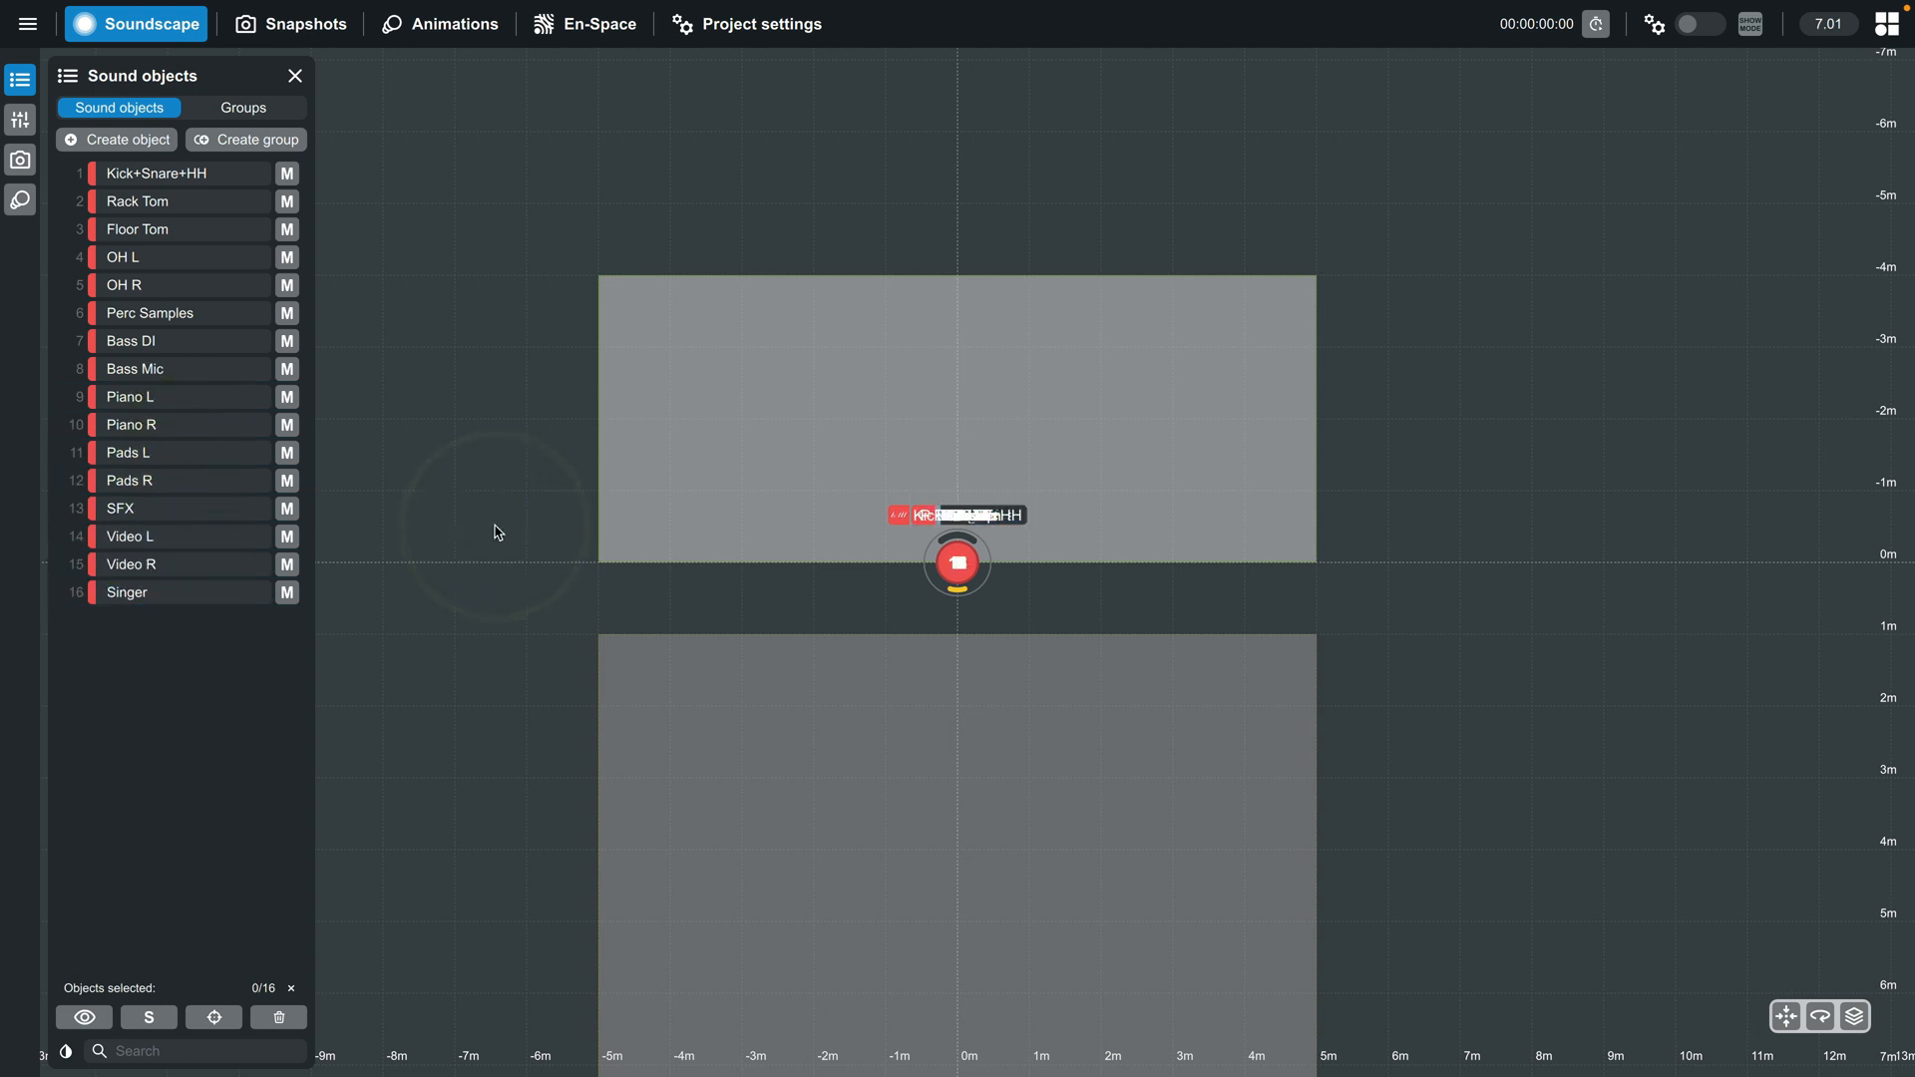
# - Create a yellow group named Drums from the sound objects Kick+Snare+HH through Perc Samples
pyautogui.click(153, 175)
pyautogui.keyDown('shift'); pyautogui.click(158, 313); pyautogui.keyUp('shift')
pyautogui.click(229, 139)
pyautogui.write('Drums')
pyautogui.click(913, 555)
pyautogui.click(1101, 595)
# - Create a red group named Bass from the sound objects Bass DI and Bass Mic
pyautogui.click(118, 108)
pyautogui.click(153, 344)
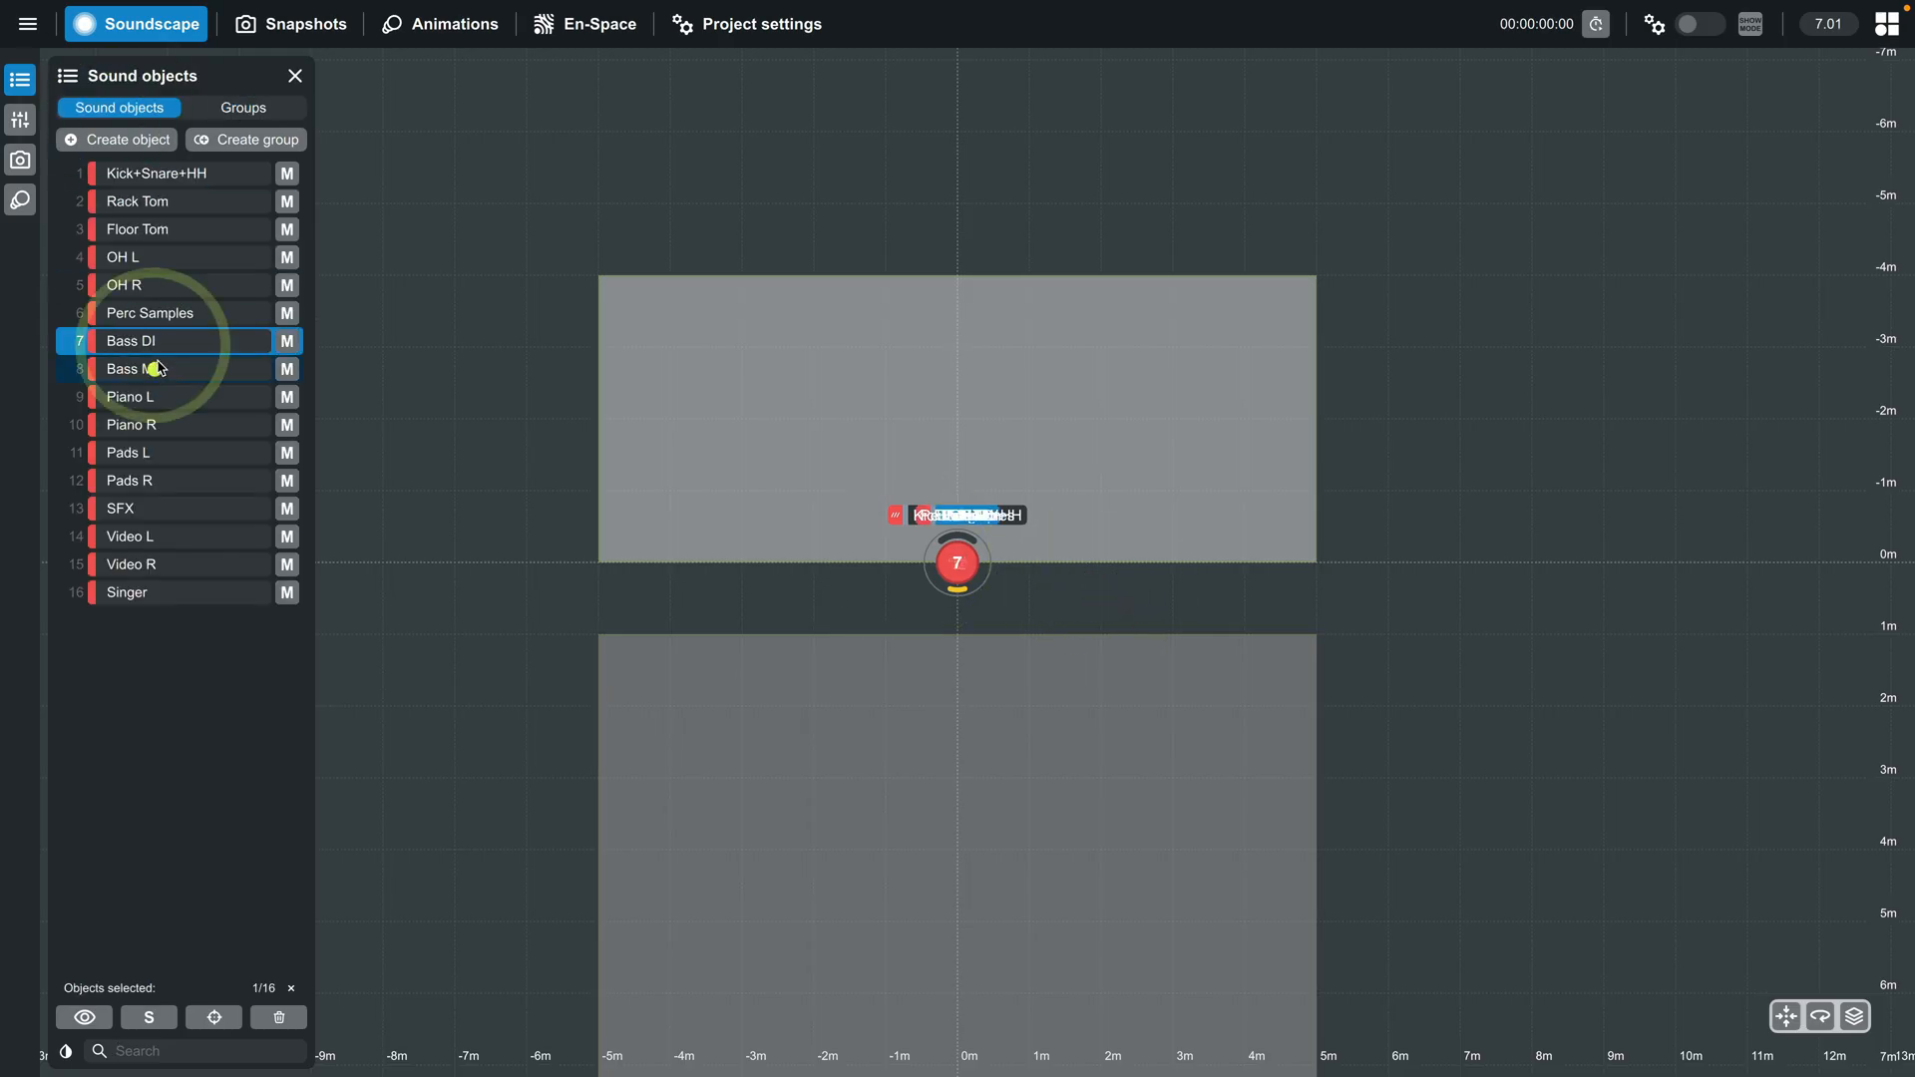
pyautogui.keyDown('shift'); pyautogui.click(156, 369); pyautogui.keyUp('shift')
pyautogui.click(236, 139)
pyautogui.write('Bass')
pyautogui.click(1128, 598)
# - Create a green group named Piano from the sound objects Piano L and Piano R
pyautogui.click(118, 109)
pyautogui.click(162, 397)
pyautogui.keyDown('shift'); pyautogui.click(163, 424); pyautogui.keyUp('shift')
pyautogui.click(235, 136)
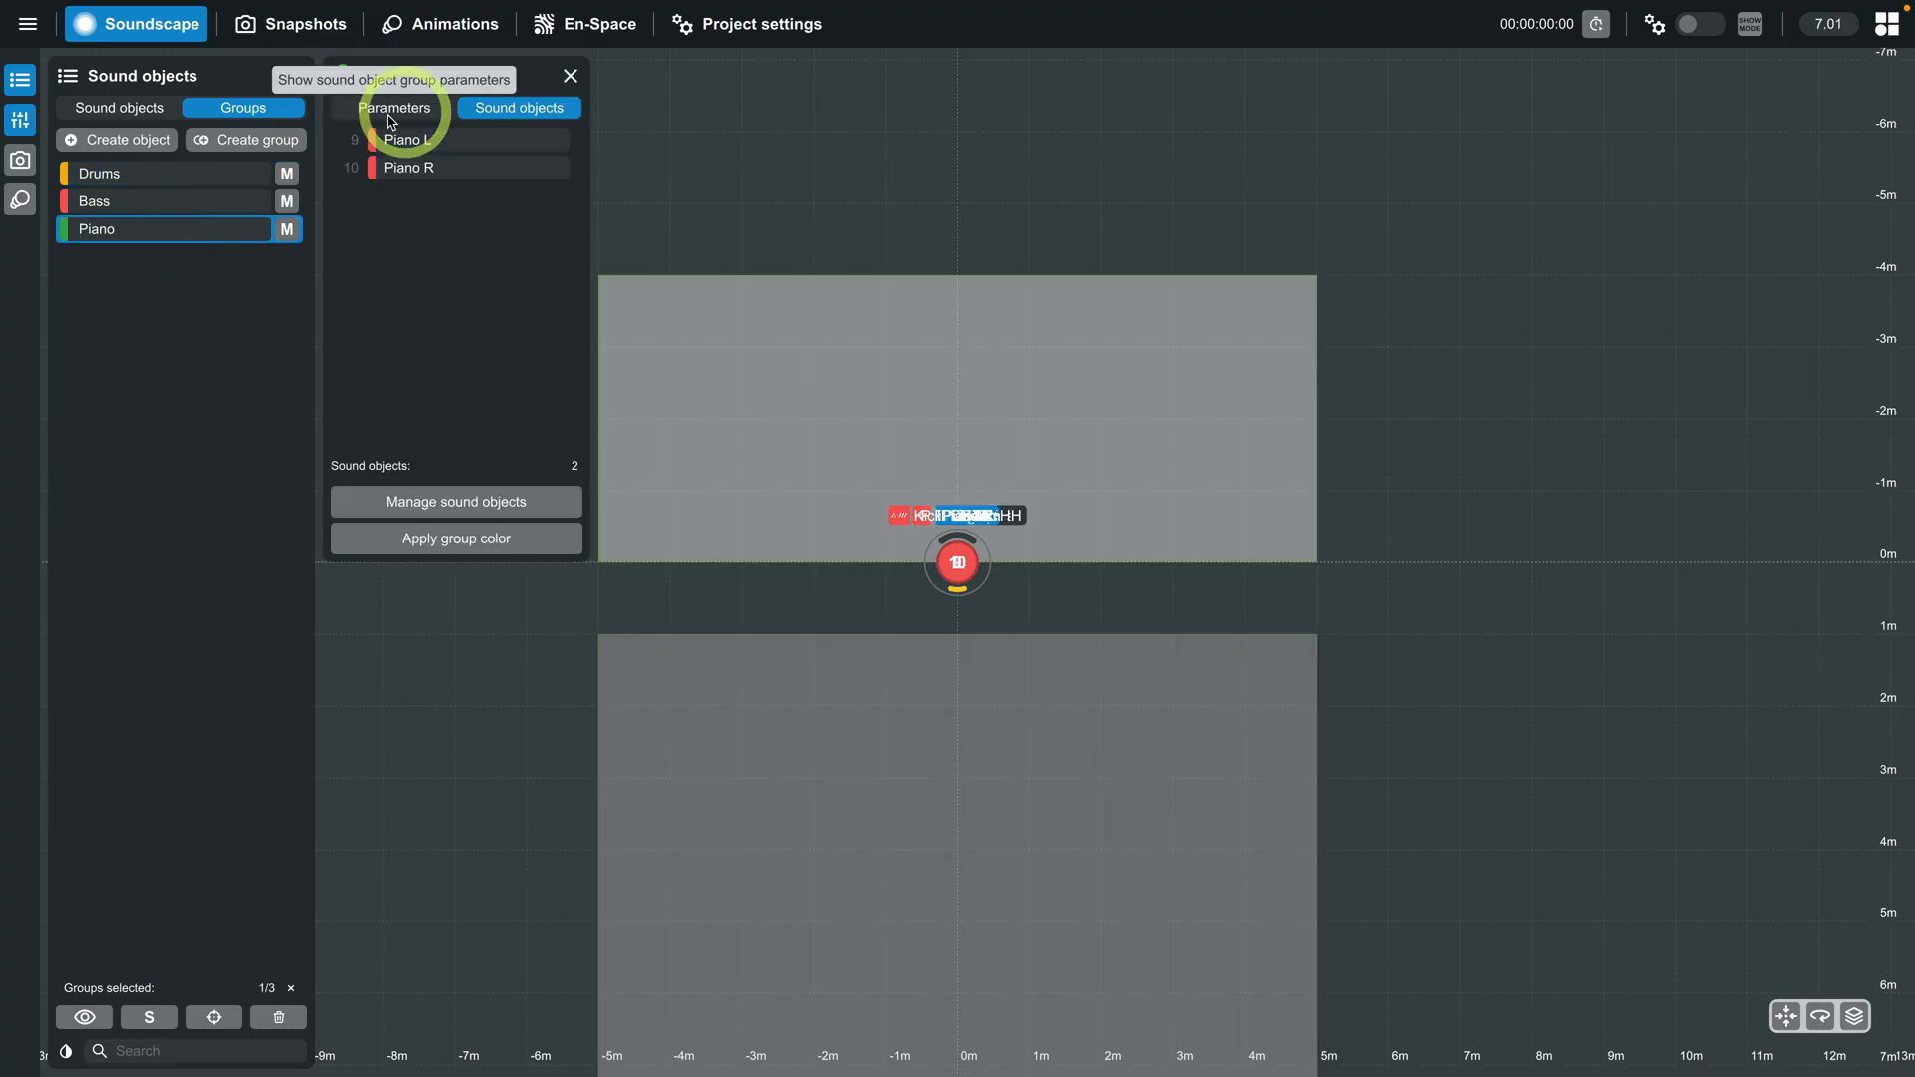
# - Create a blue group named Pads from the sound objects Pads L and Pads R
pyautogui.click(118, 108)
pyautogui.click(150, 452)
pyautogui.keyDown('shift'); pyautogui.click(150, 480); pyautogui.keyUp('shift')
pyautogui.click(235, 139)
pyautogui.write('PA')
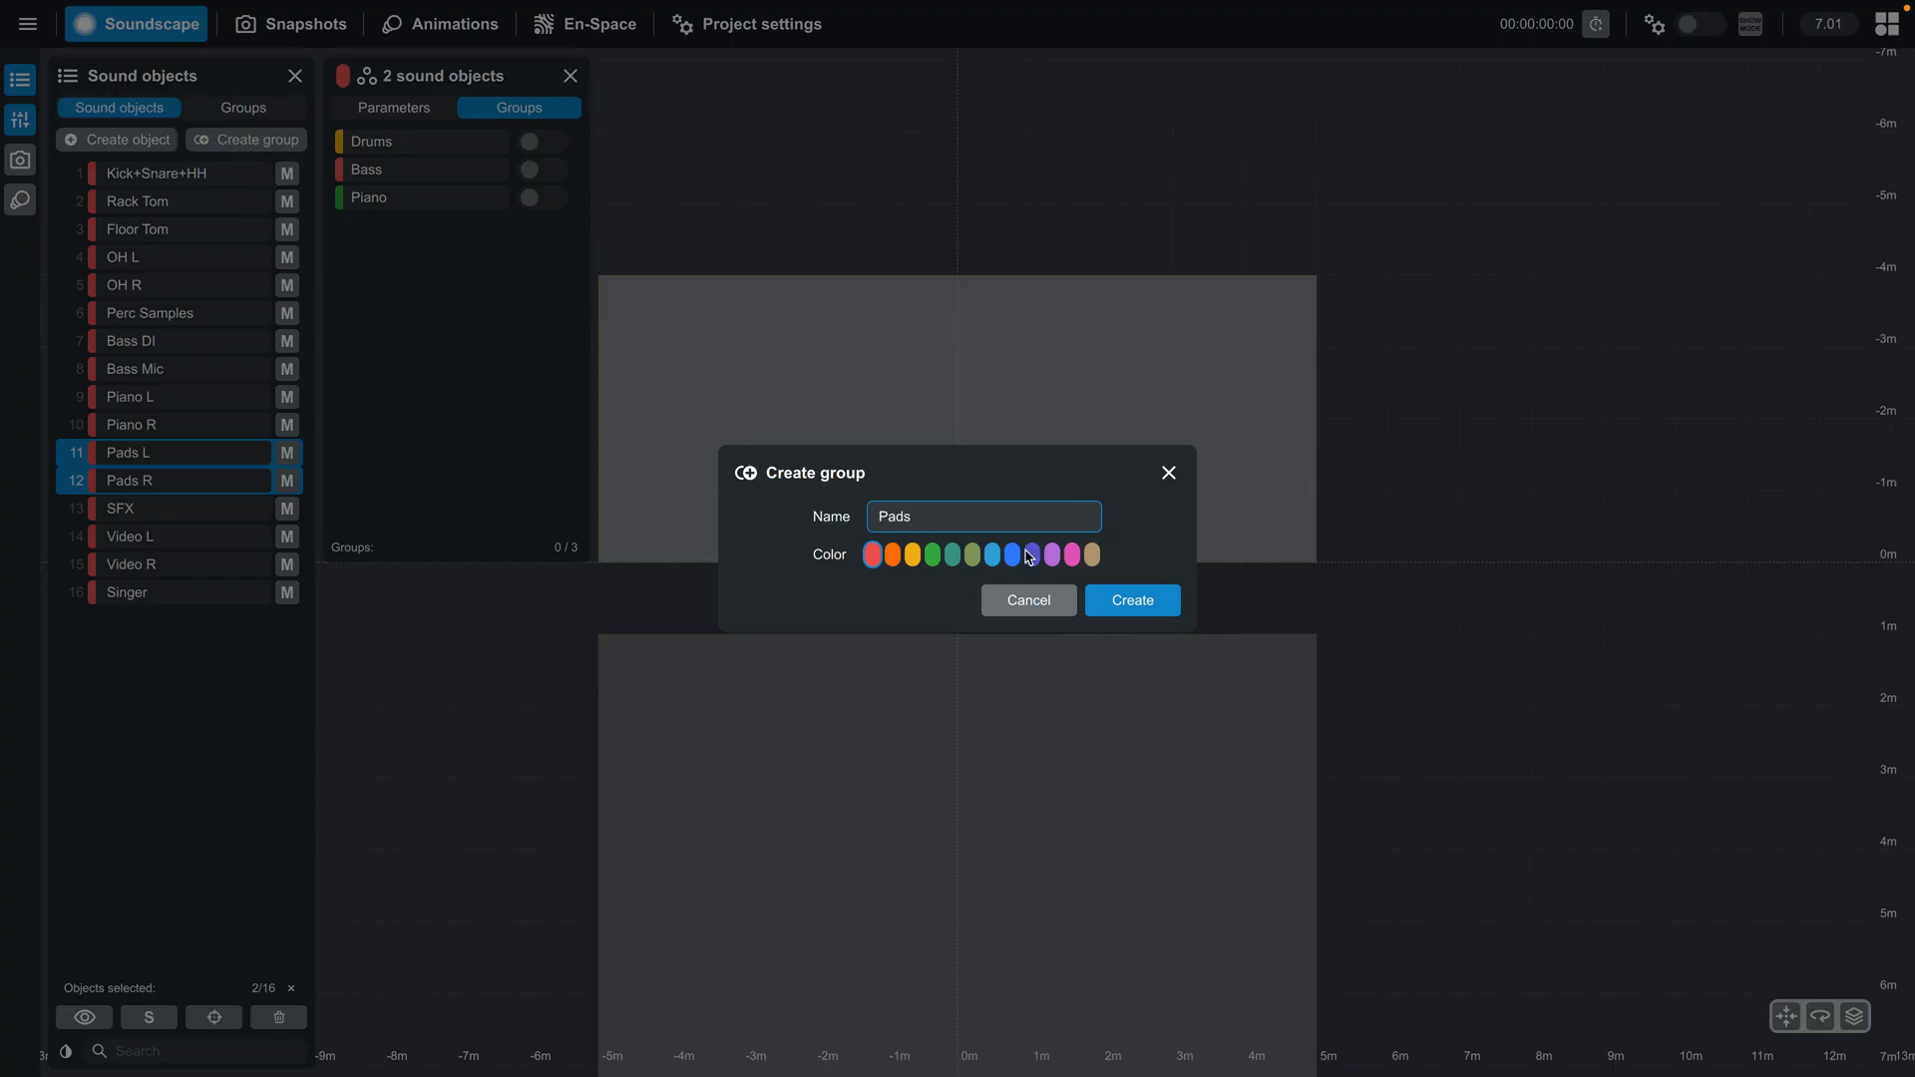
pyautogui.click(1028, 556)
pyautogui.click(1133, 599)
# - Create a teal group named Video from the sound objects Video L and Video R
pyautogui.click(117, 108)
pyautogui.click(149, 536)
pyautogui.keyDown('shift'); pyautogui.click(149, 563); pyautogui.keyUp('shift')
pyautogui.click(246, 139)
pyautogui.write('Video')
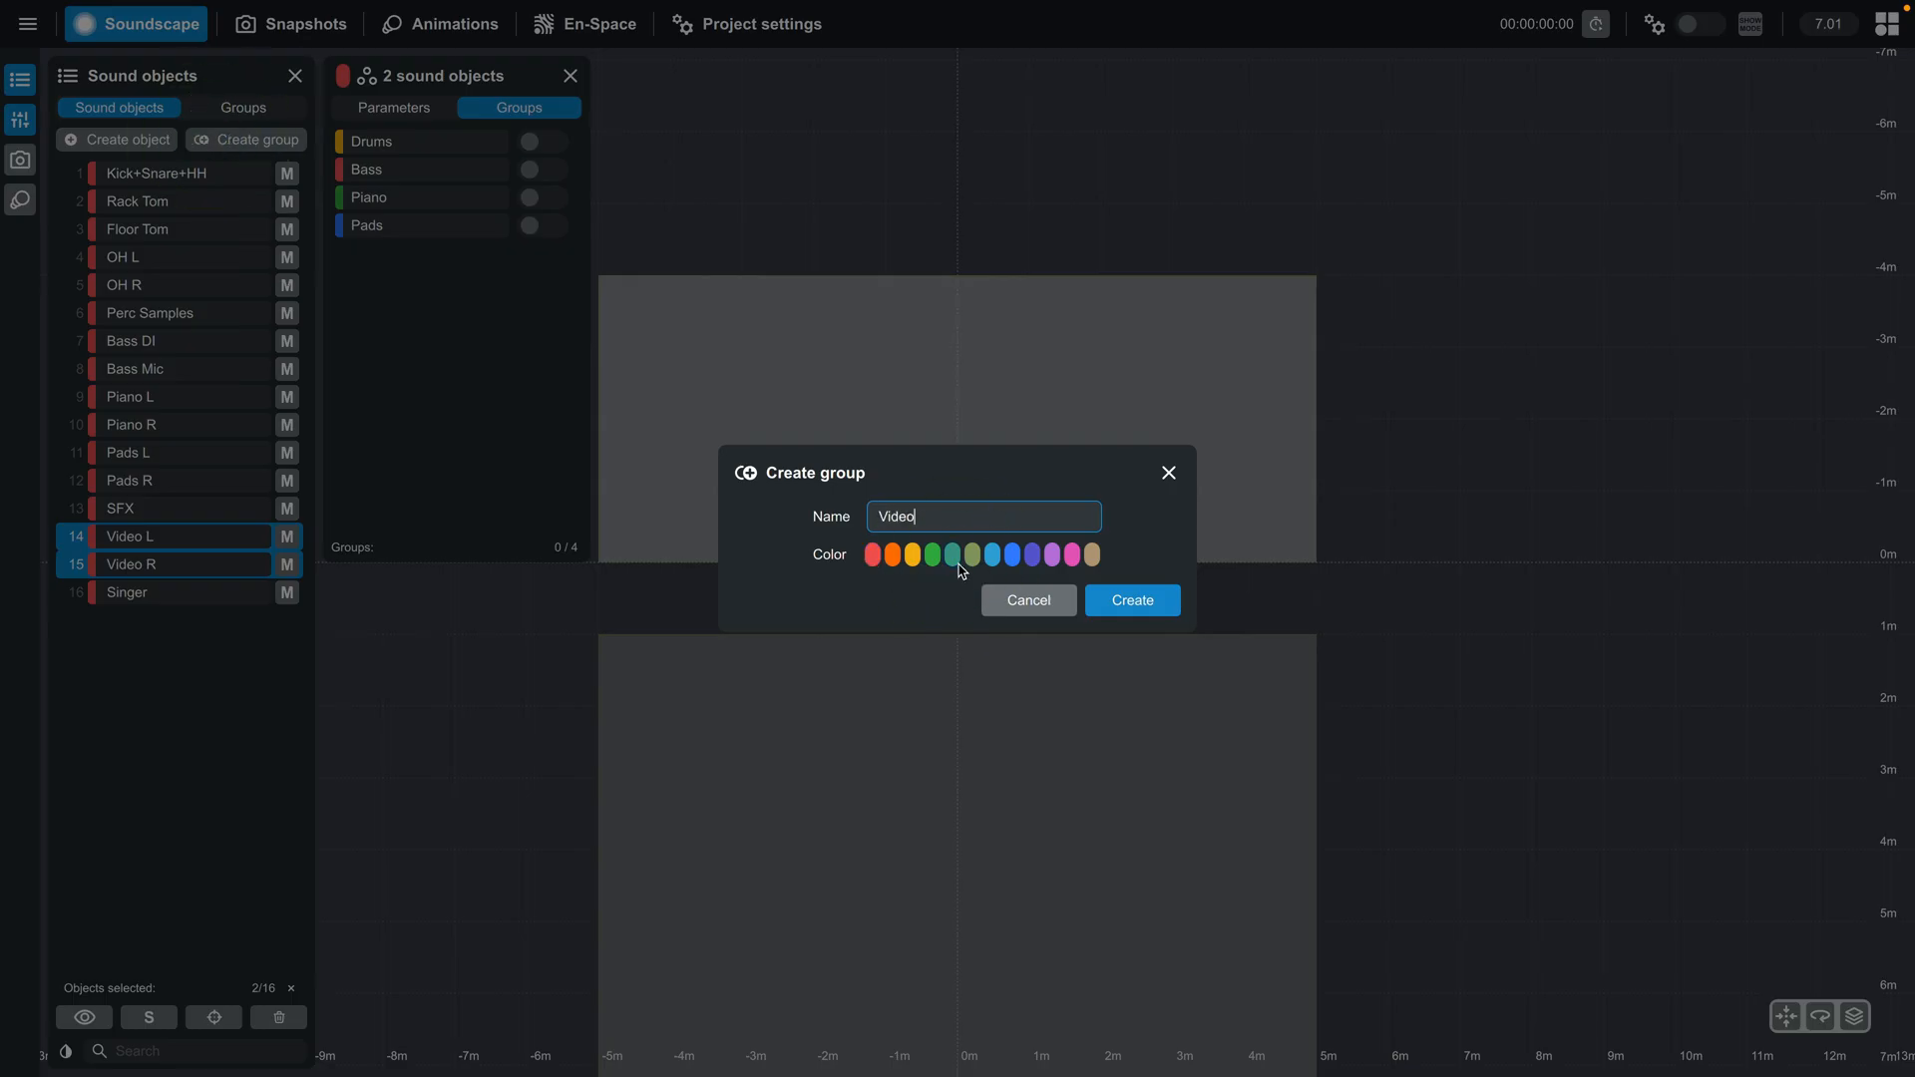
pyautogui.click(956, 562)
pyautogui.click(1150, 594)
# - Create a purple group named Band from sound objects 1 to 12 plus Singer
pyautogui.click(128, 112)
pyautogui.click(162, 592)
pyautogui.keyDown('super'); pyautogui.click(147, 480); pyautogui.keyUp('super')
pyautogui.keyDown('shift'); pyautogui.click(164, 174); pyautogui.keyUp('shift')
pyautogui.keyDown('super'); pyautogui.click(164, 594); pyautogui.keyUp('super')
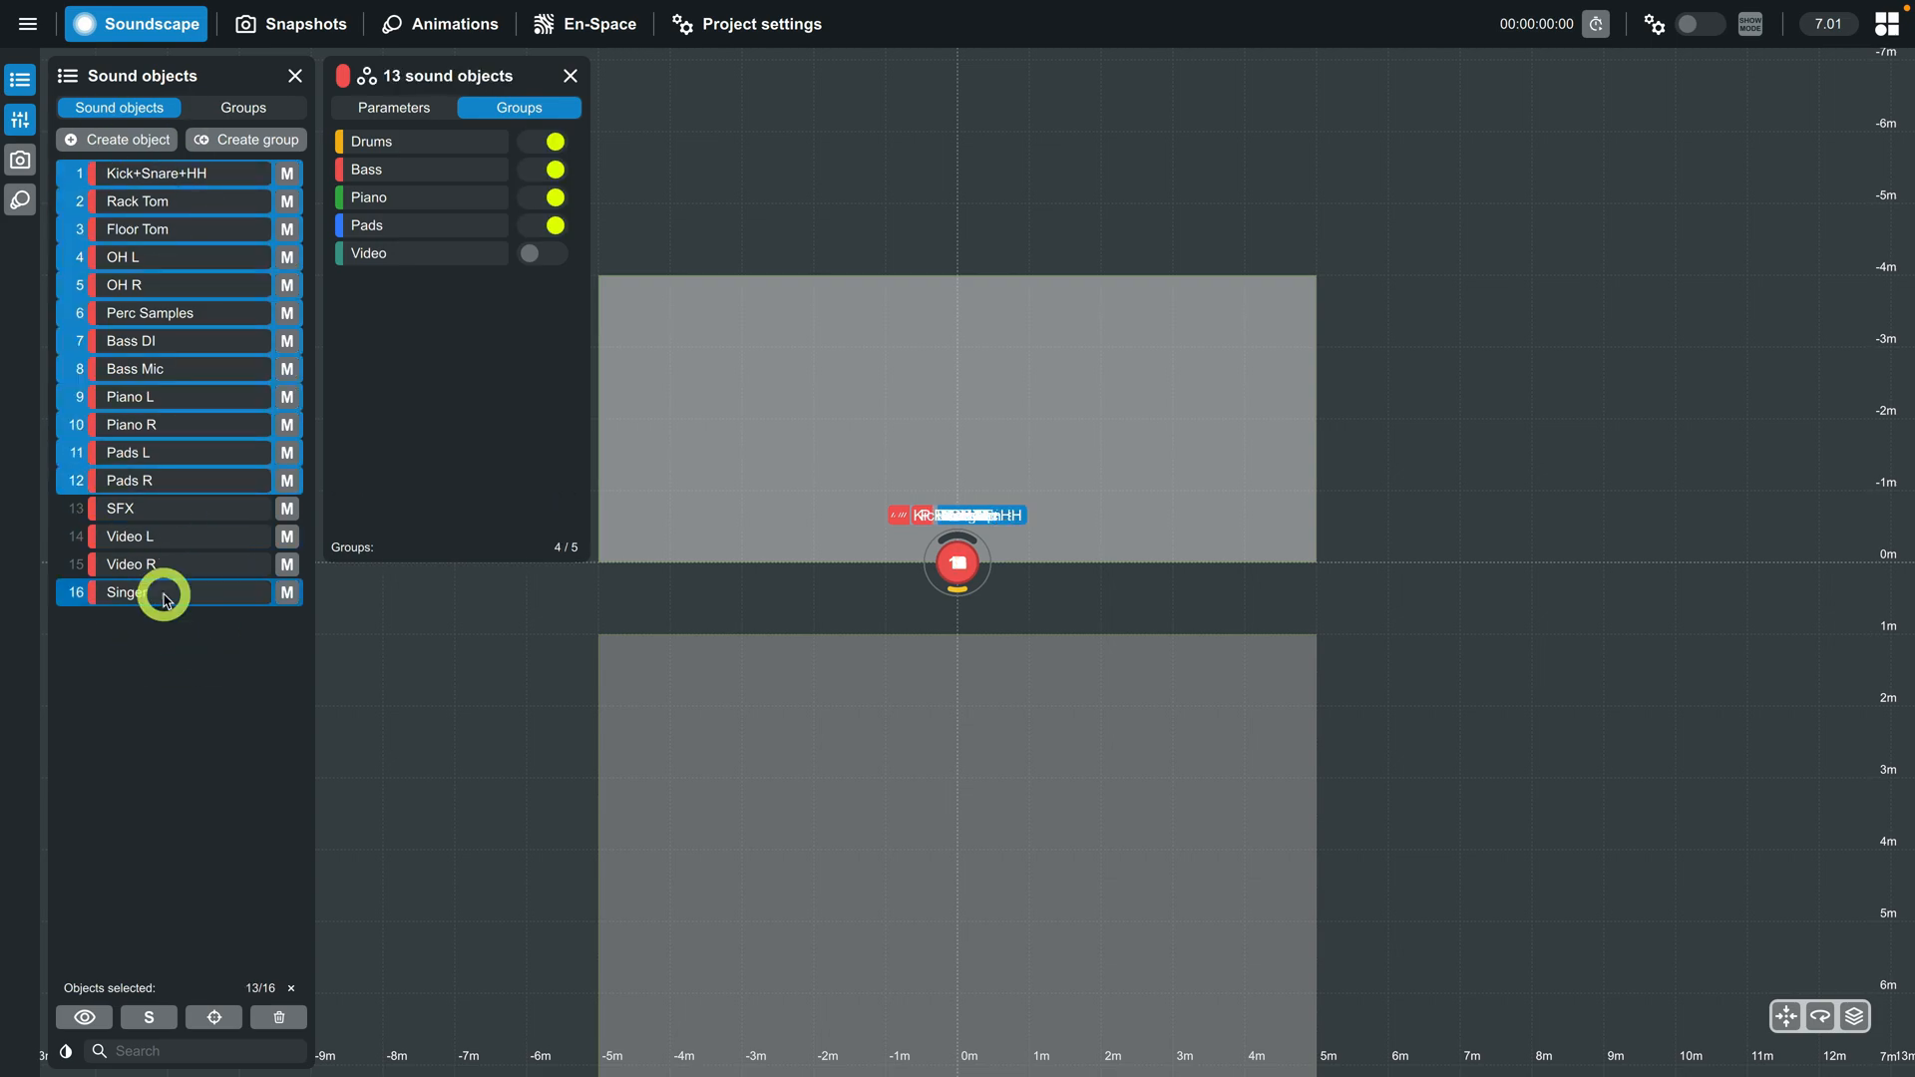
pyautogui.click(246, 139)
pyautogui.write('Band')
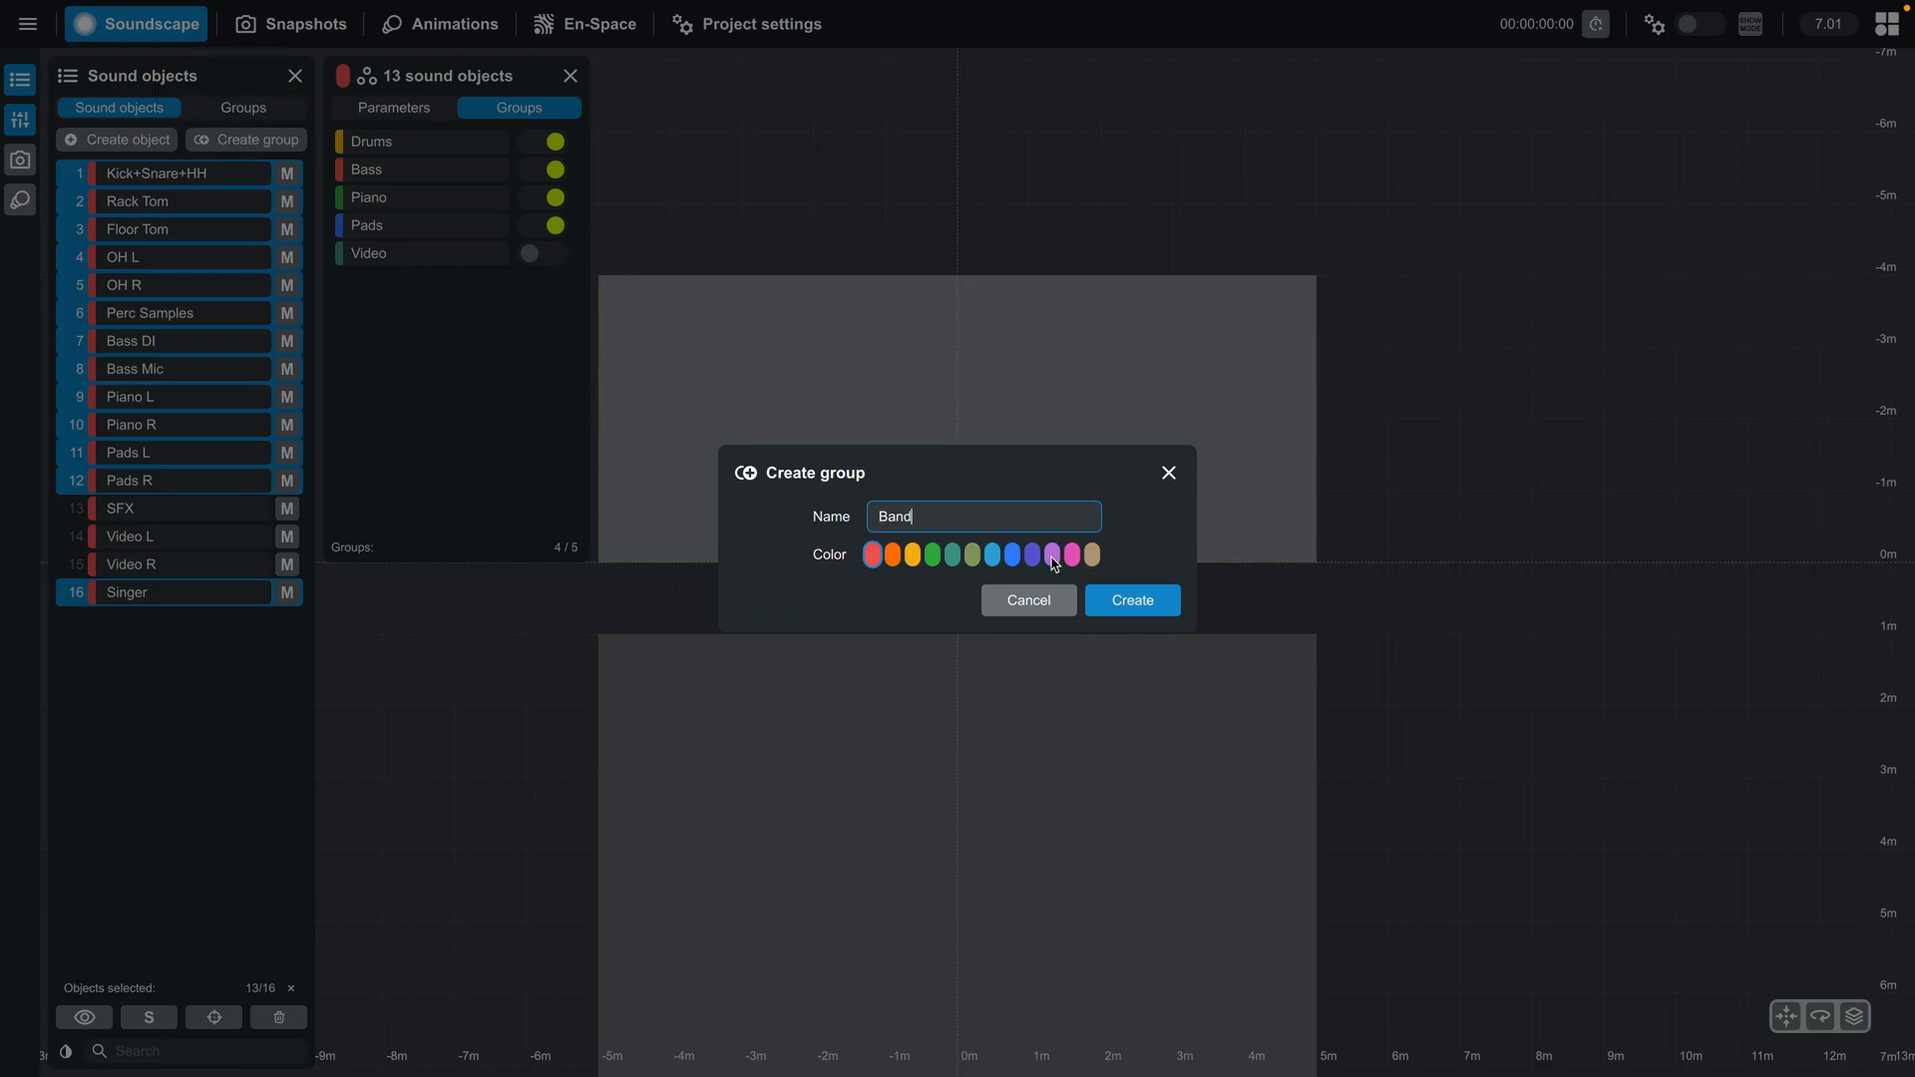
pyautogui.click(1053, 556)
pyautogui.click(1132, 599)
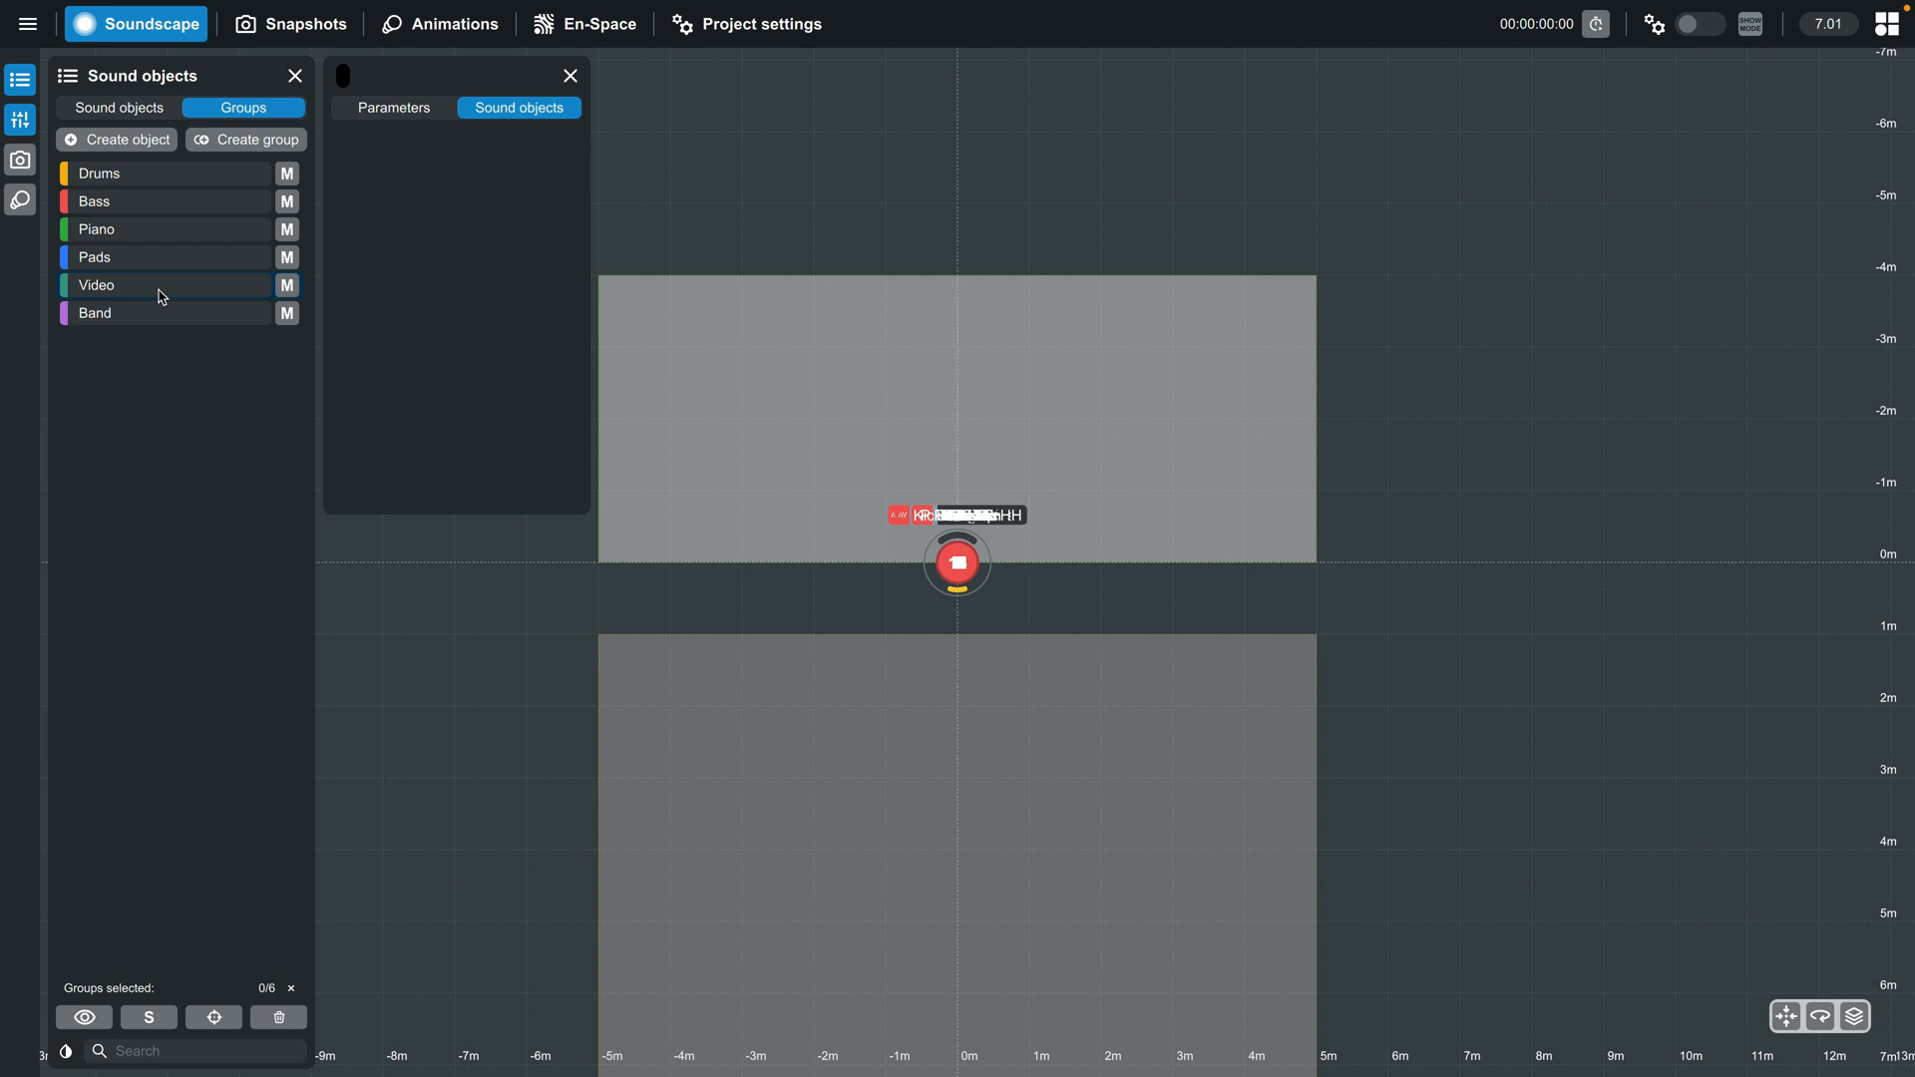
# - Apply the group color to the sound objects of the Drums, Piano, Pads and Video groups
pyautogui.click(143, 183)
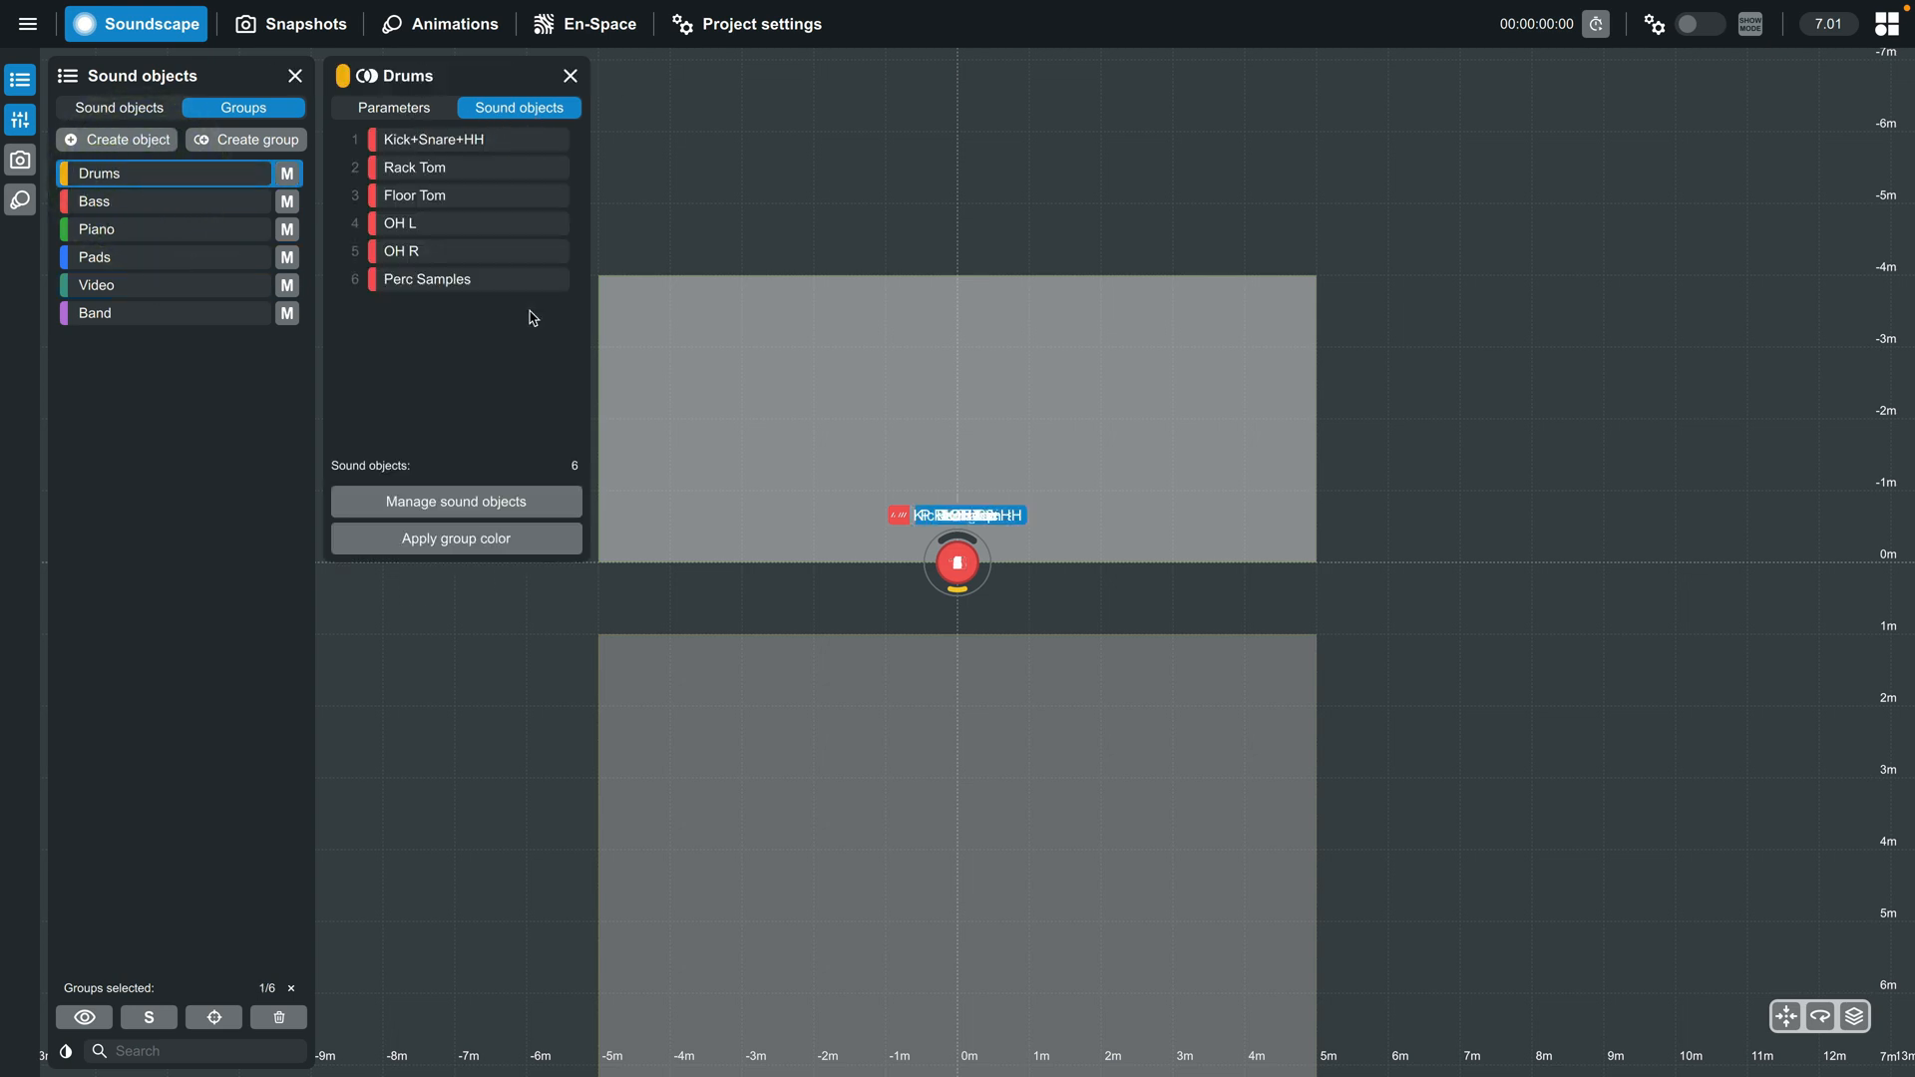
pyautogui.click(506, 550)
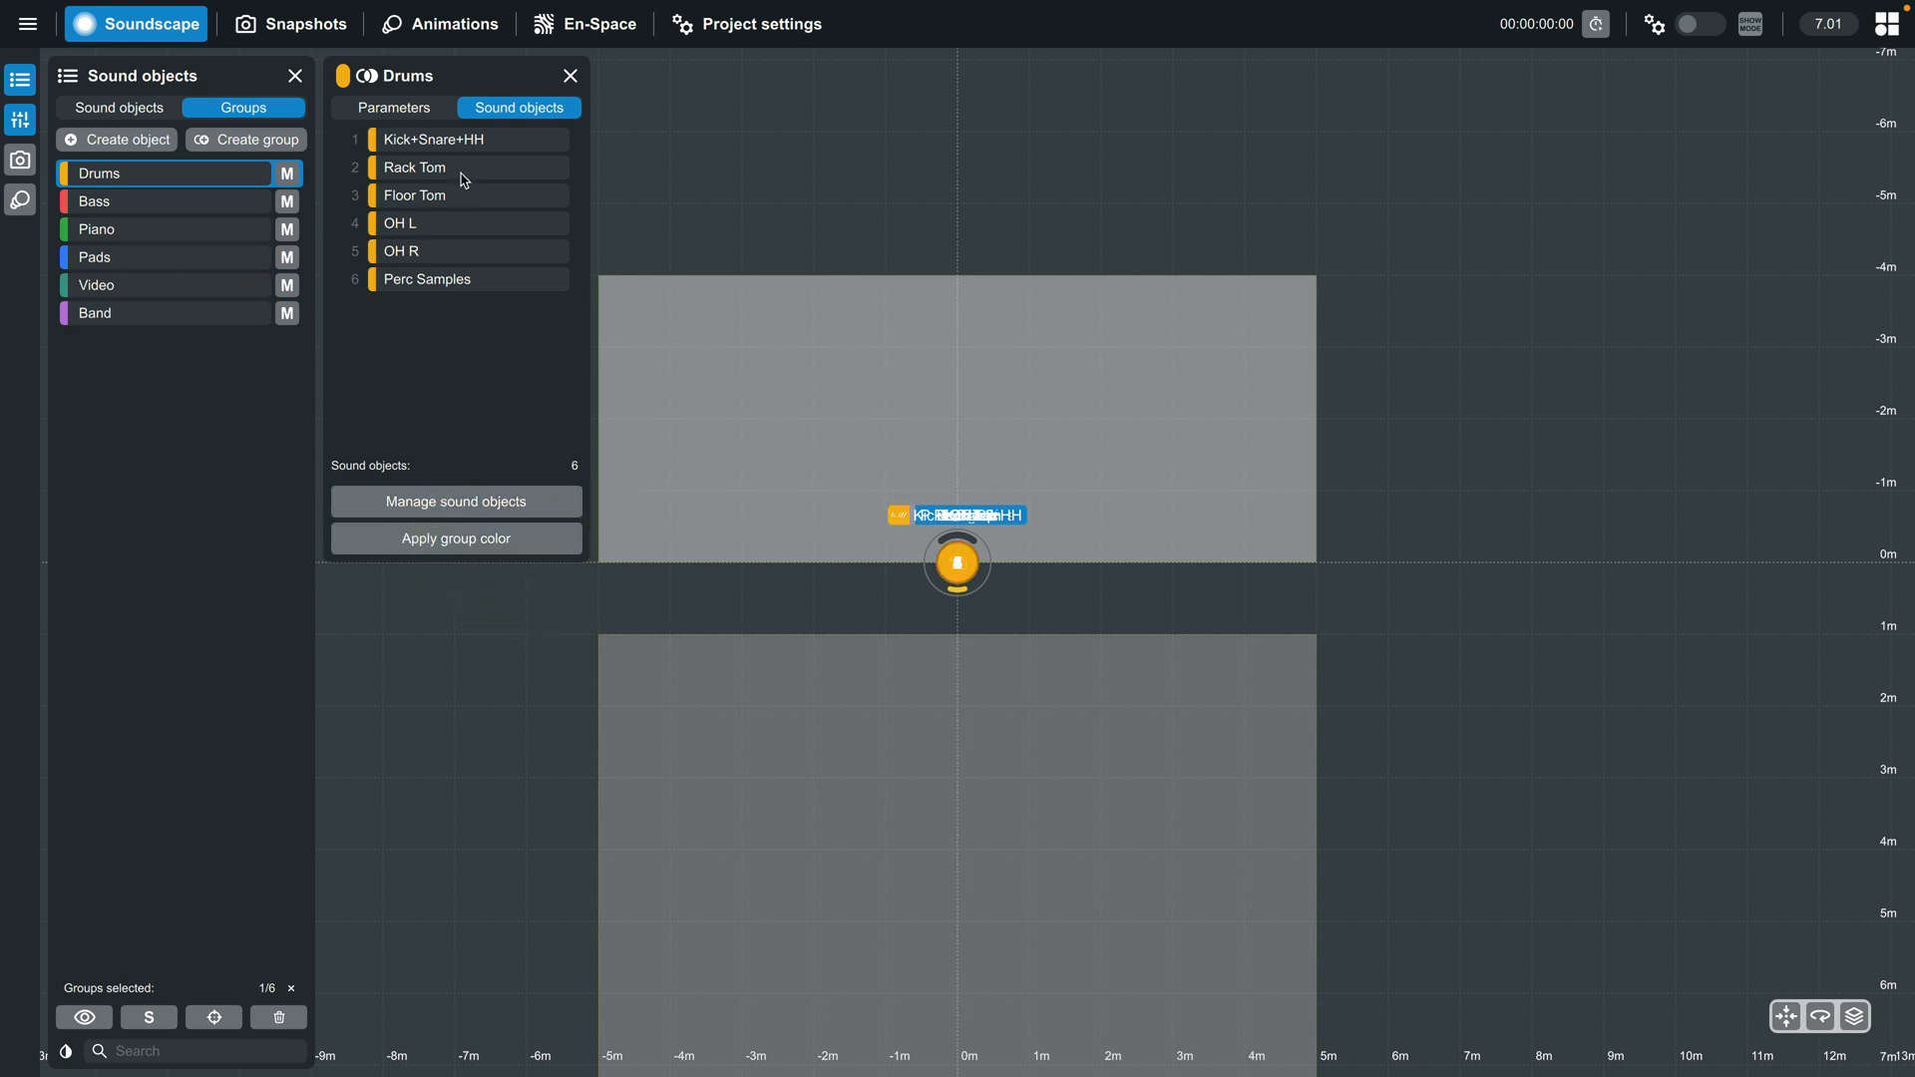
pyautogui.click(115, 257)
pyautogui.click(110, 285)
pyautogui.click(449, 539)
# - Assign a tan color to the SFX sound object and pink to Singer
pyautogui.click(119, 108)
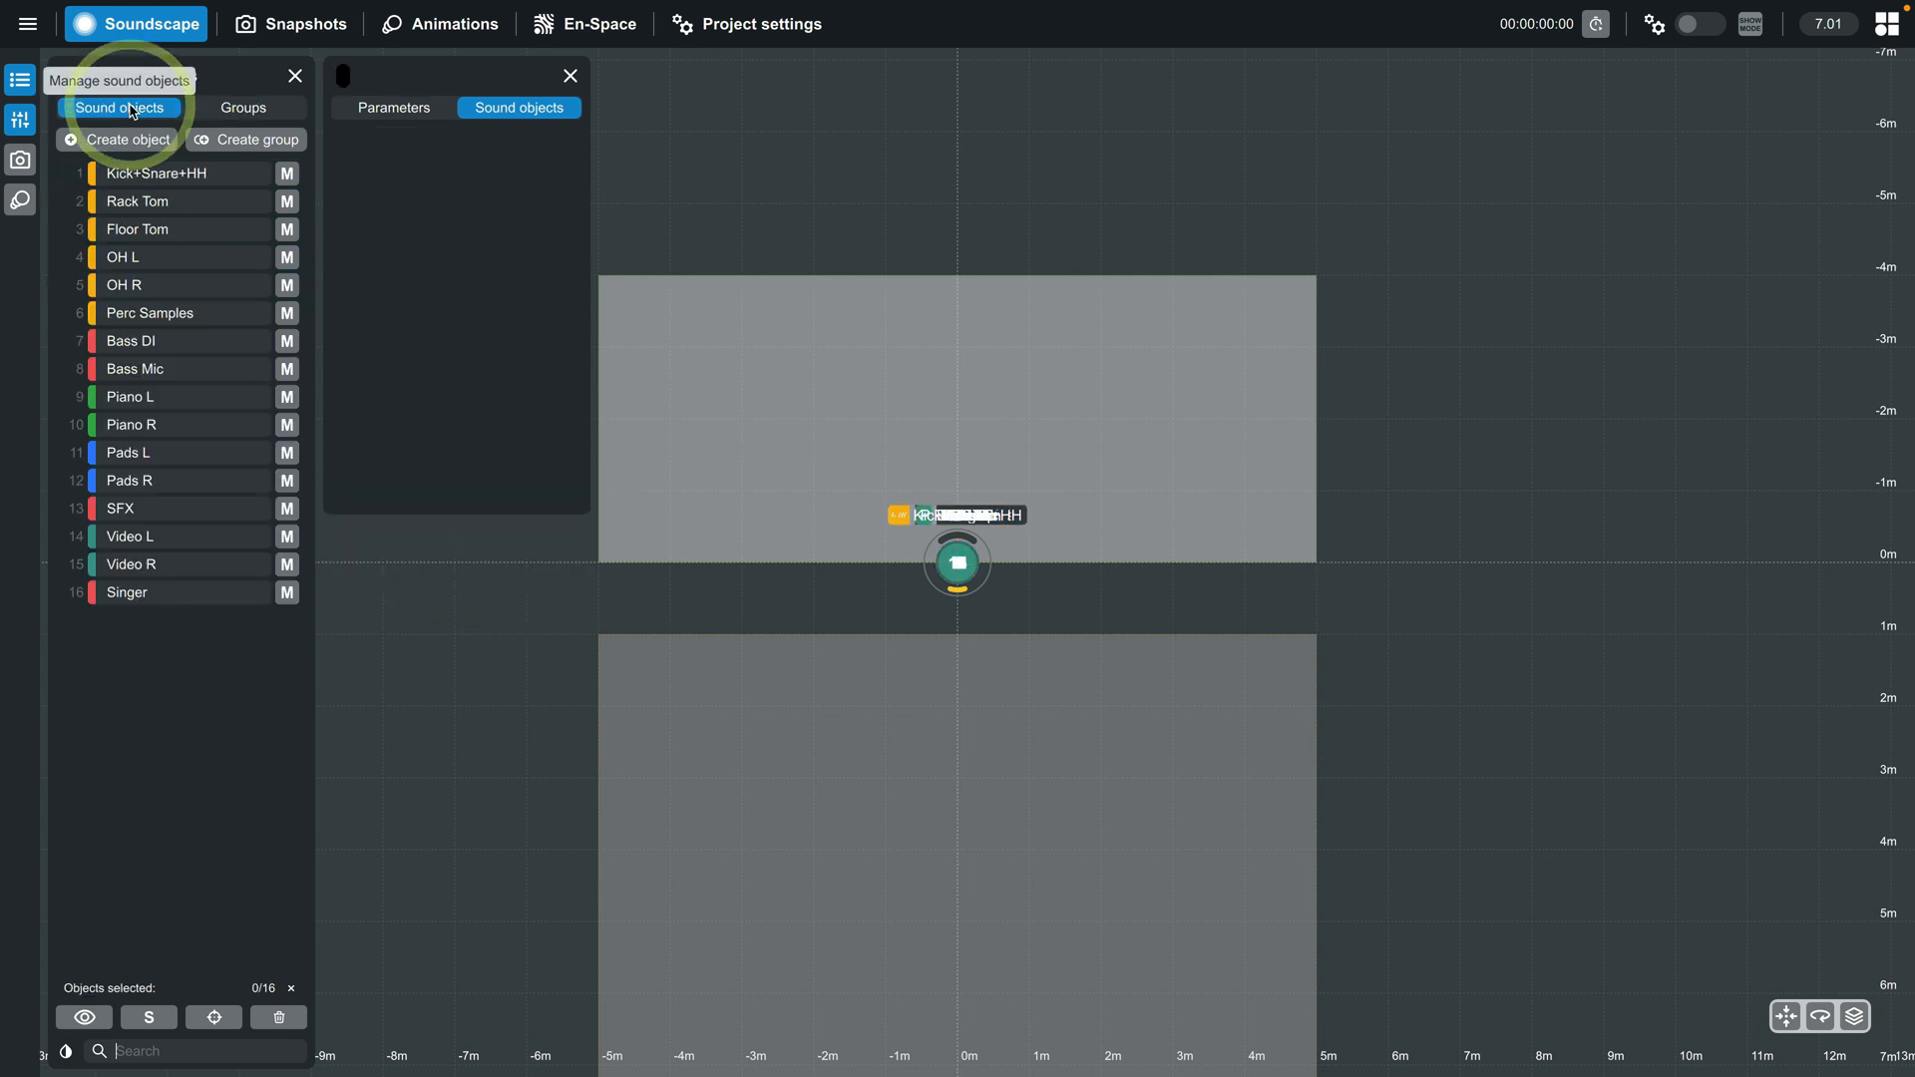
pyautogui.click(213, 526)
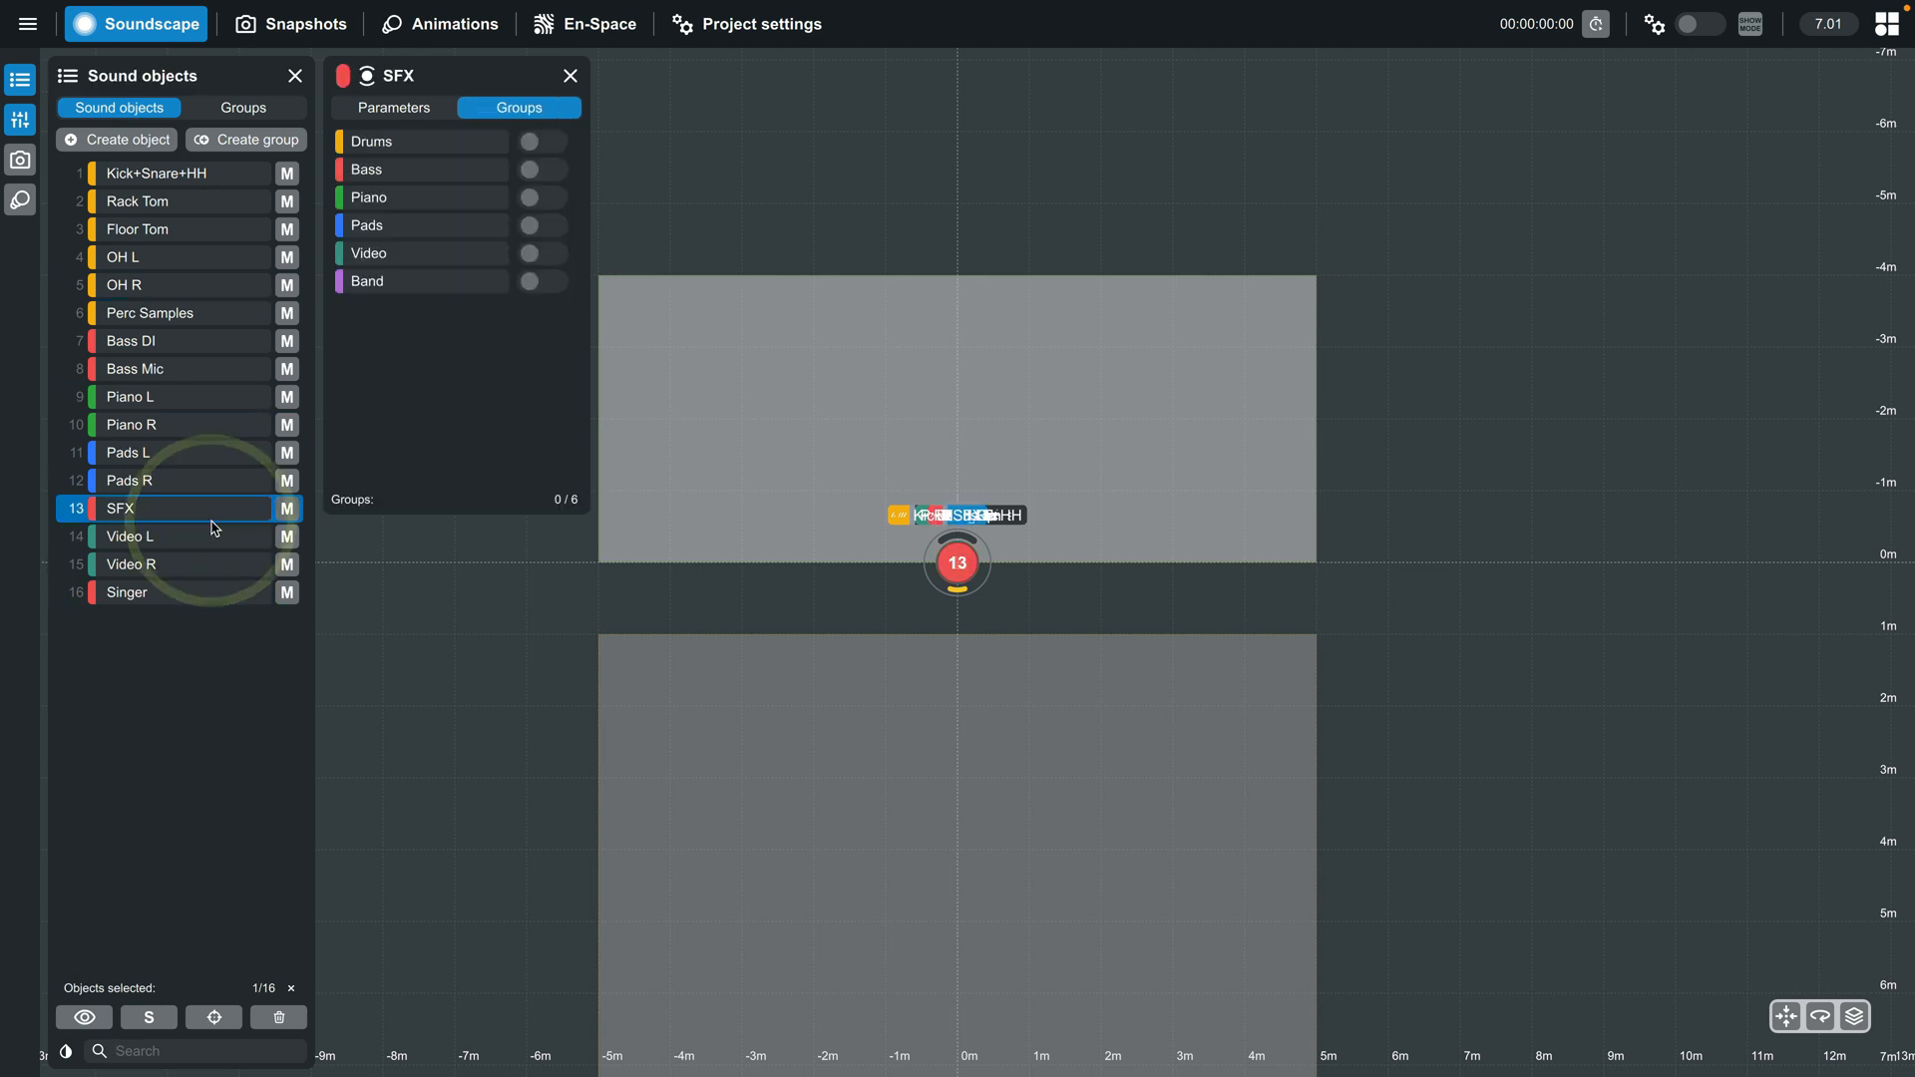
pyautogui.click(348, 79)
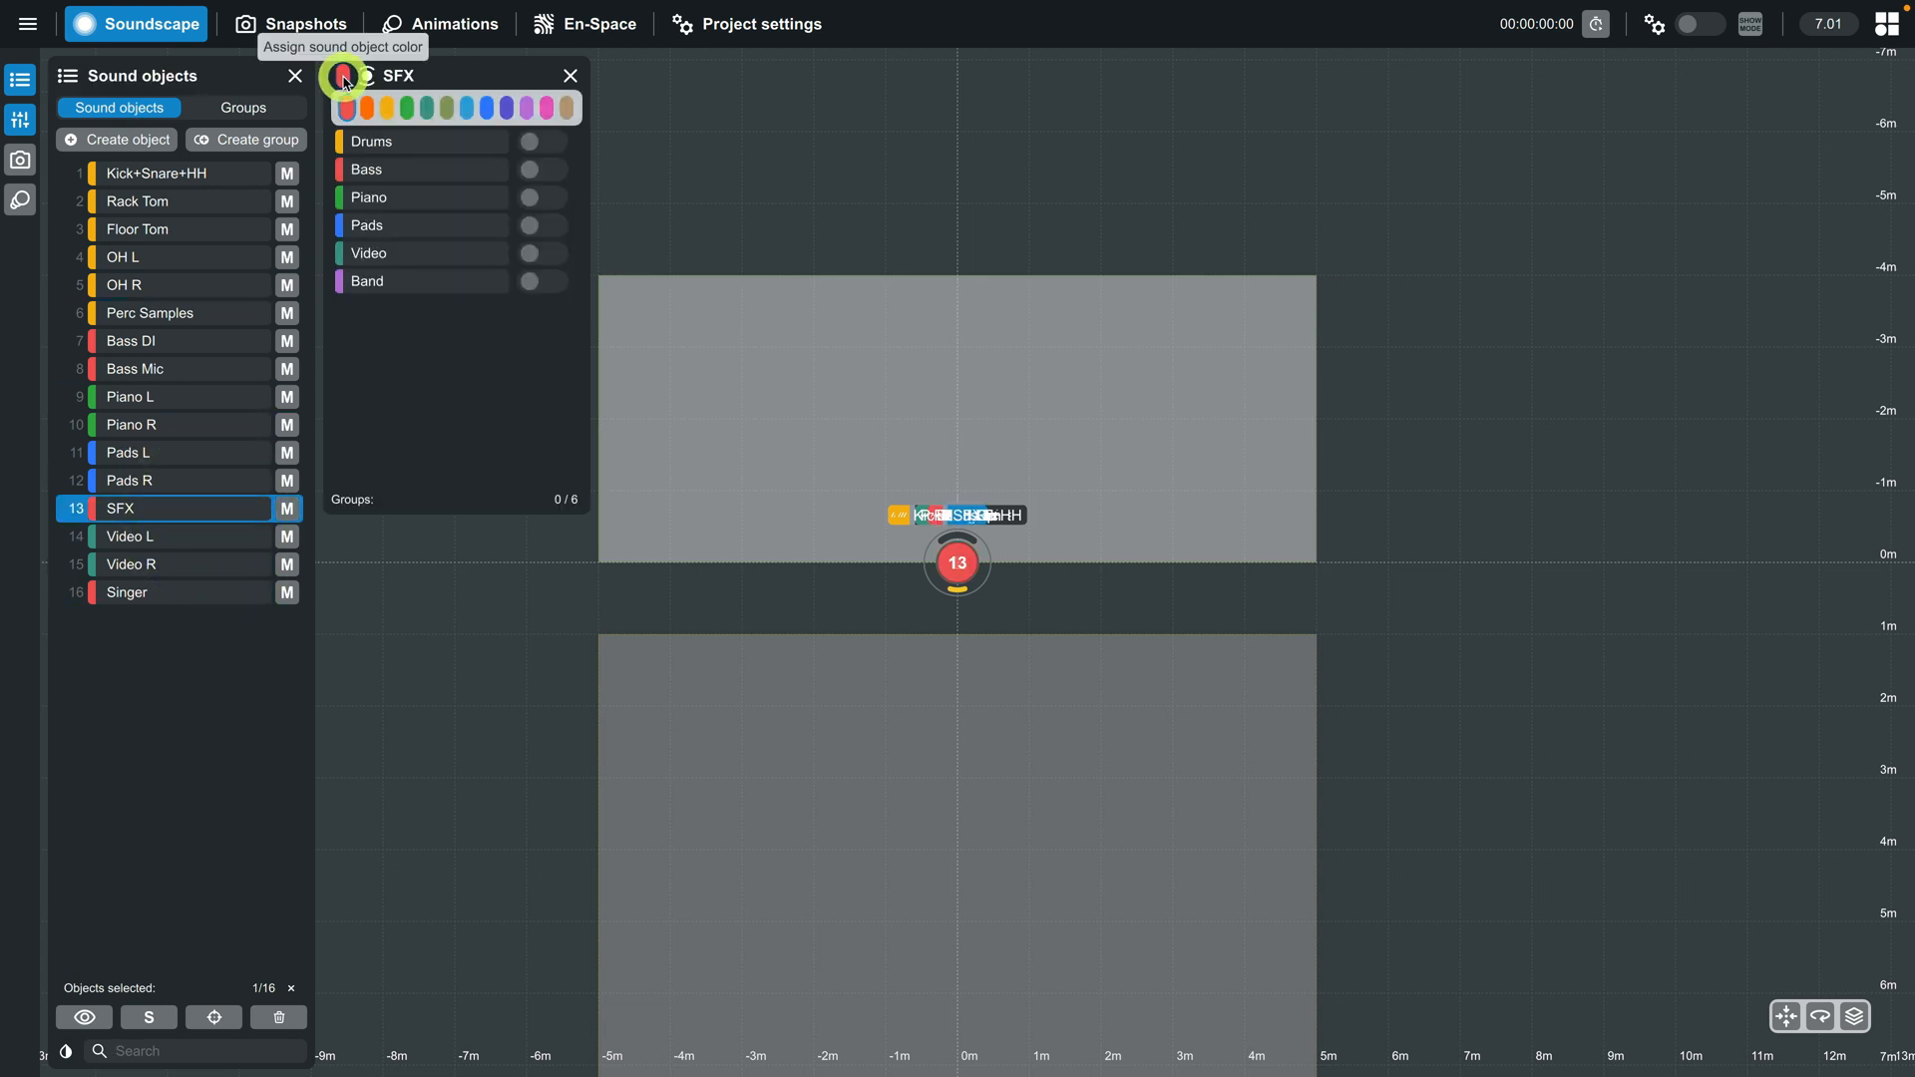
pyautogui.click(125, 593)
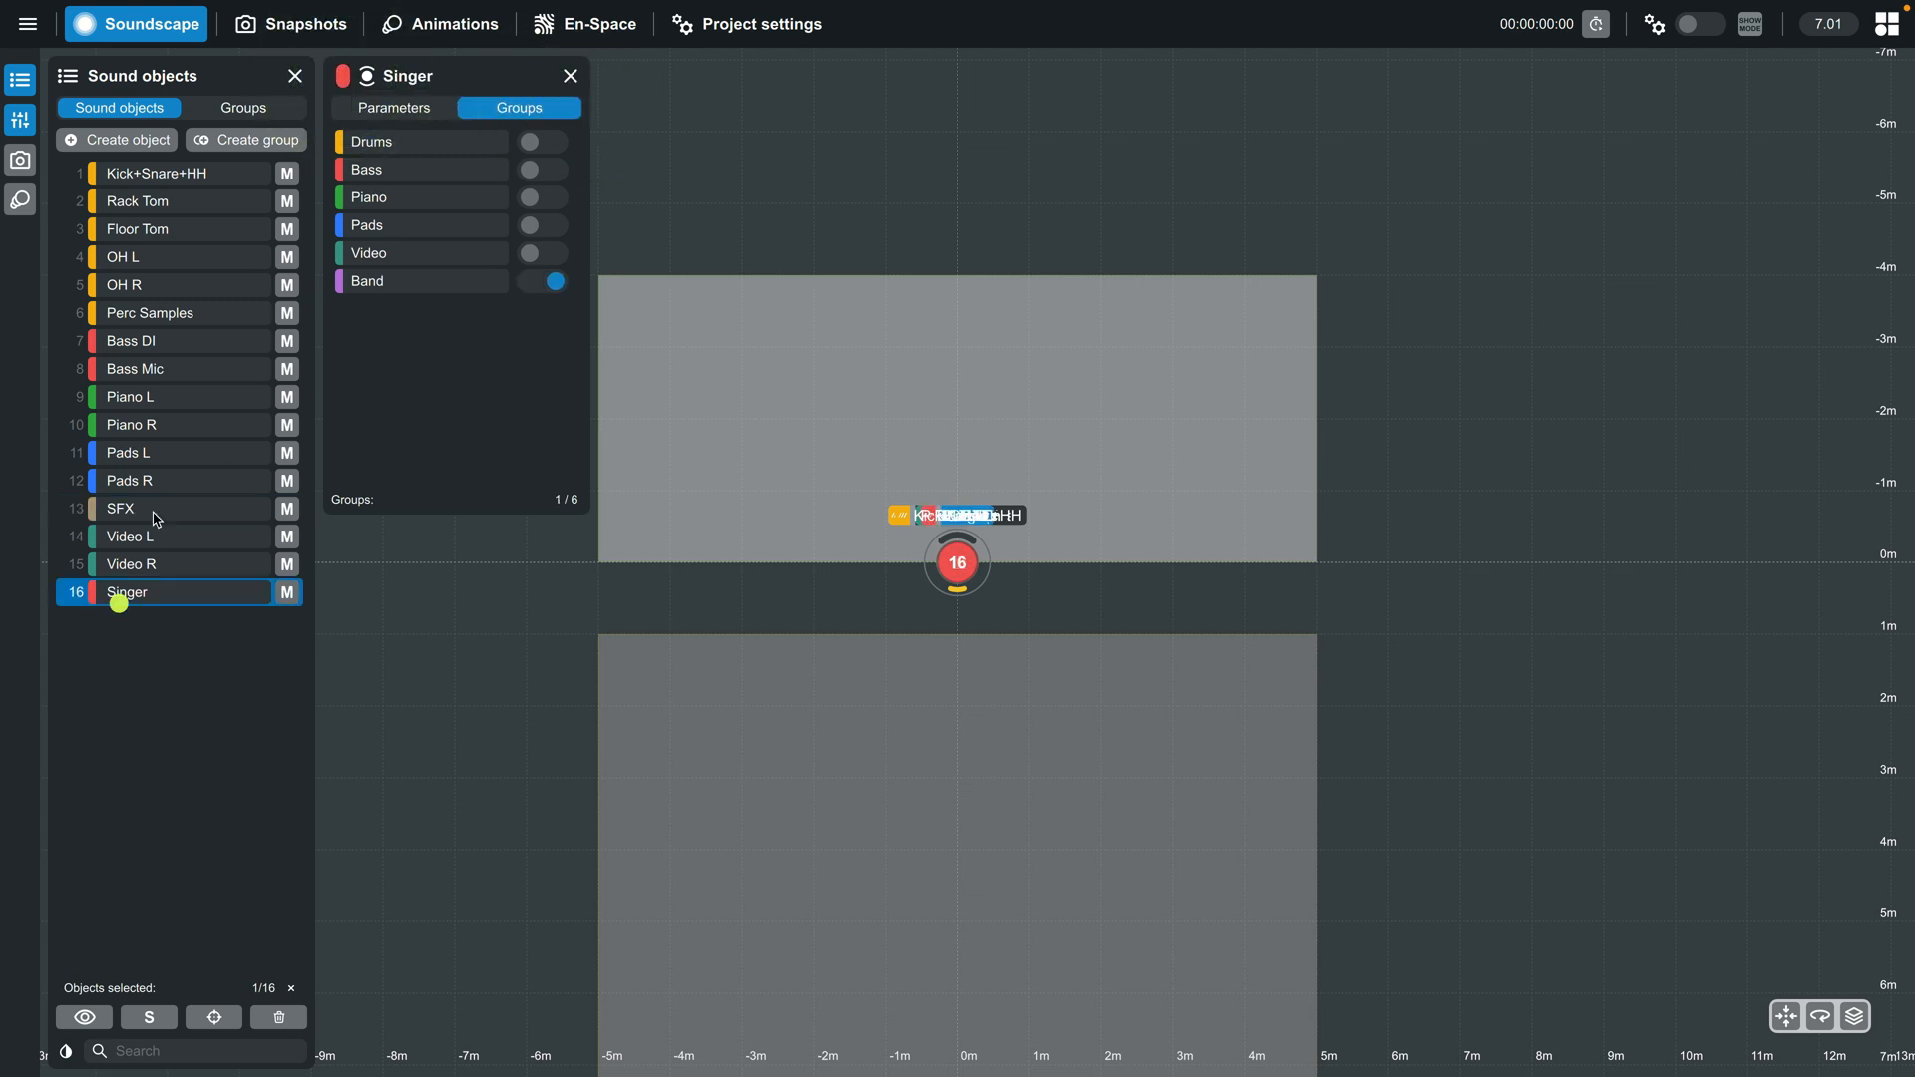
pyautogui.click(342, 76)
pyautogui.click(547, 108)
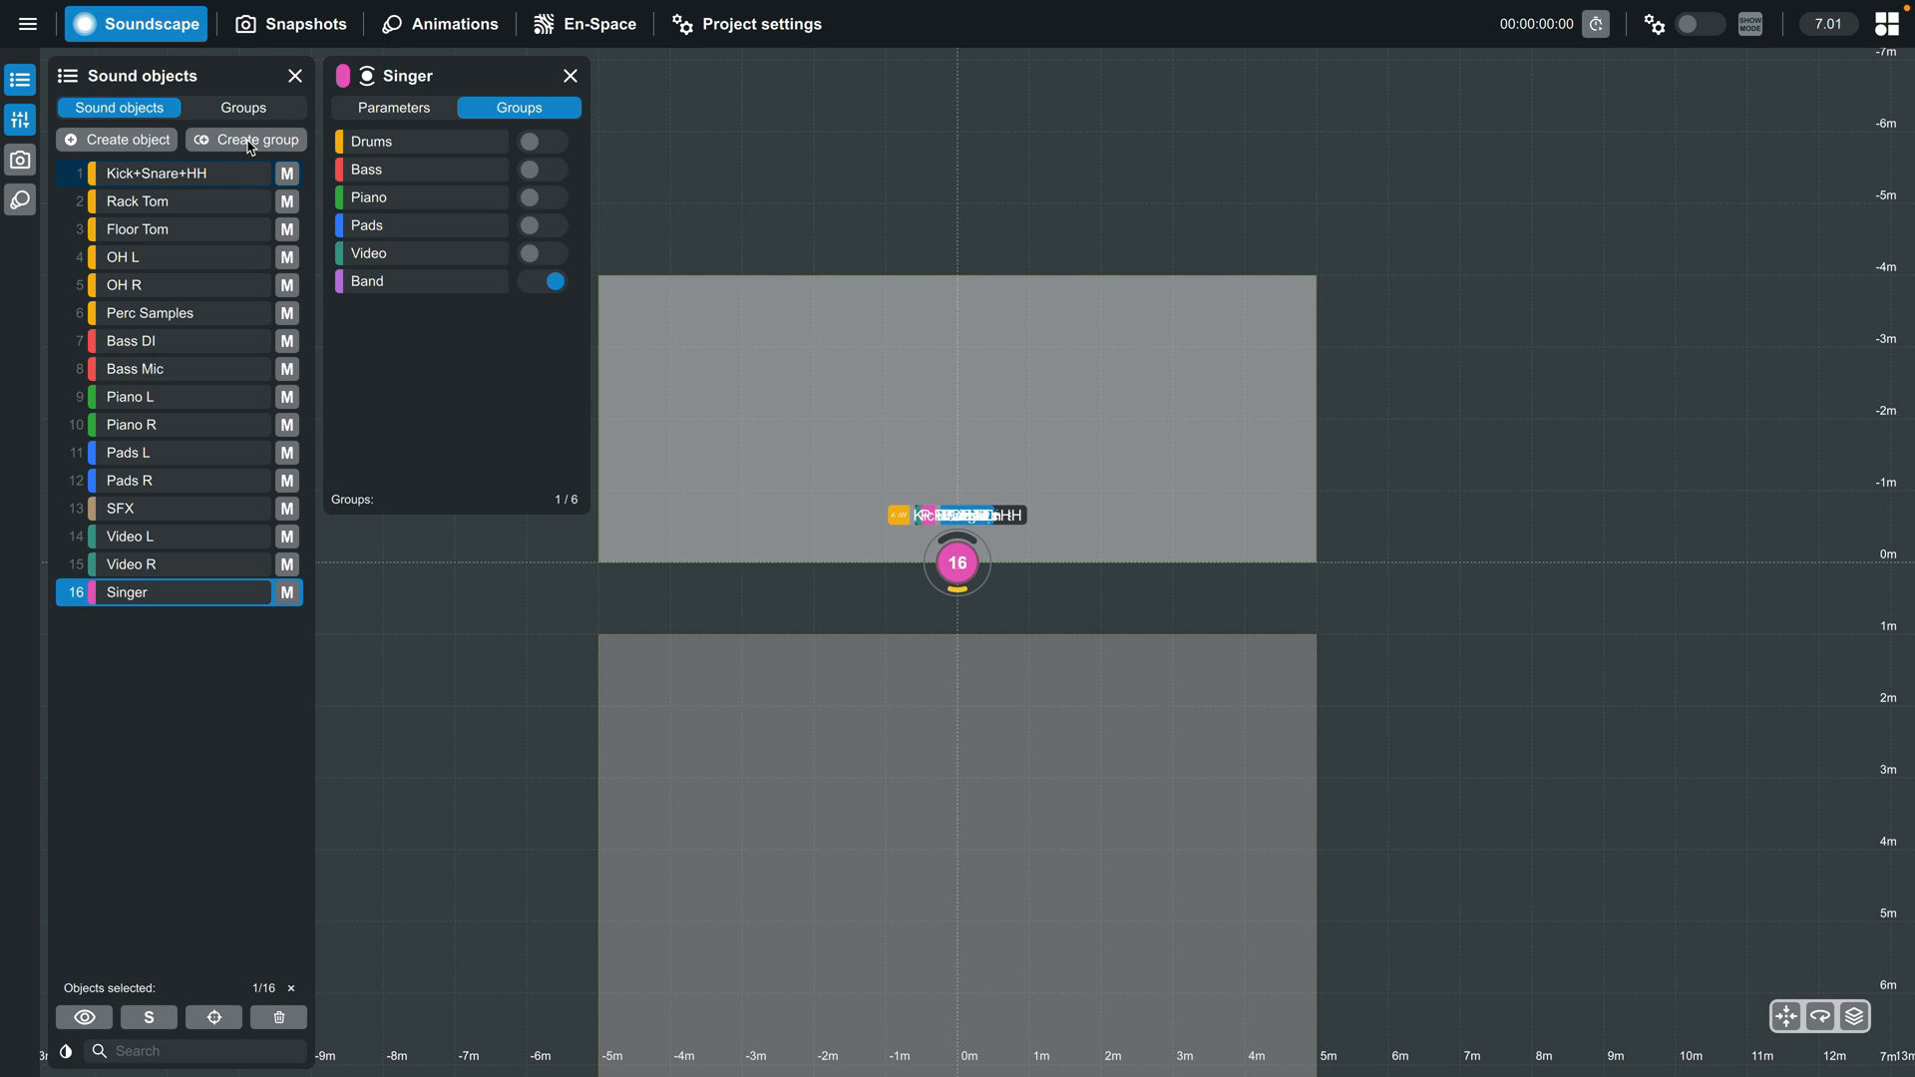
# - Position Kick+Snare+HH at the rear centre of the stage, with Rack Tom and Floor Tom on either side just in front
pyautogui.click(244, 106)
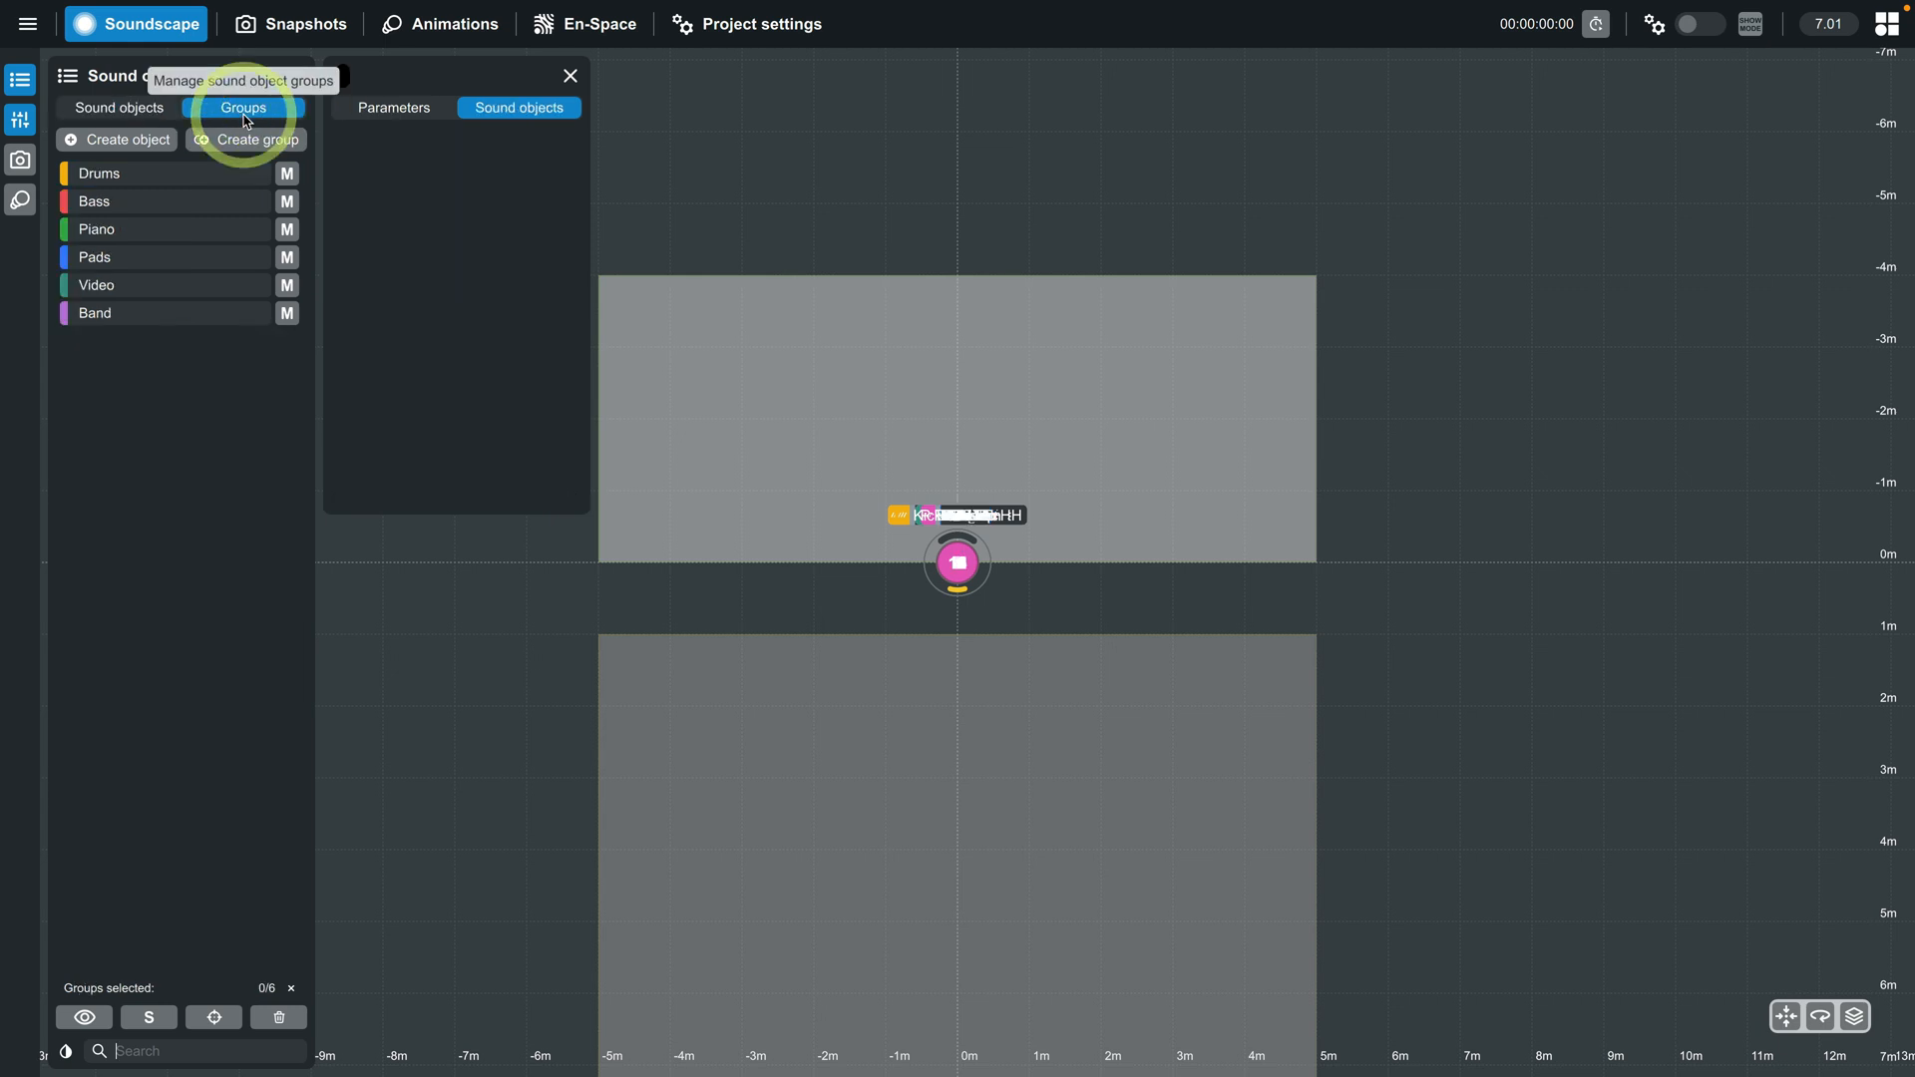
pyautogui.click(131, 107)
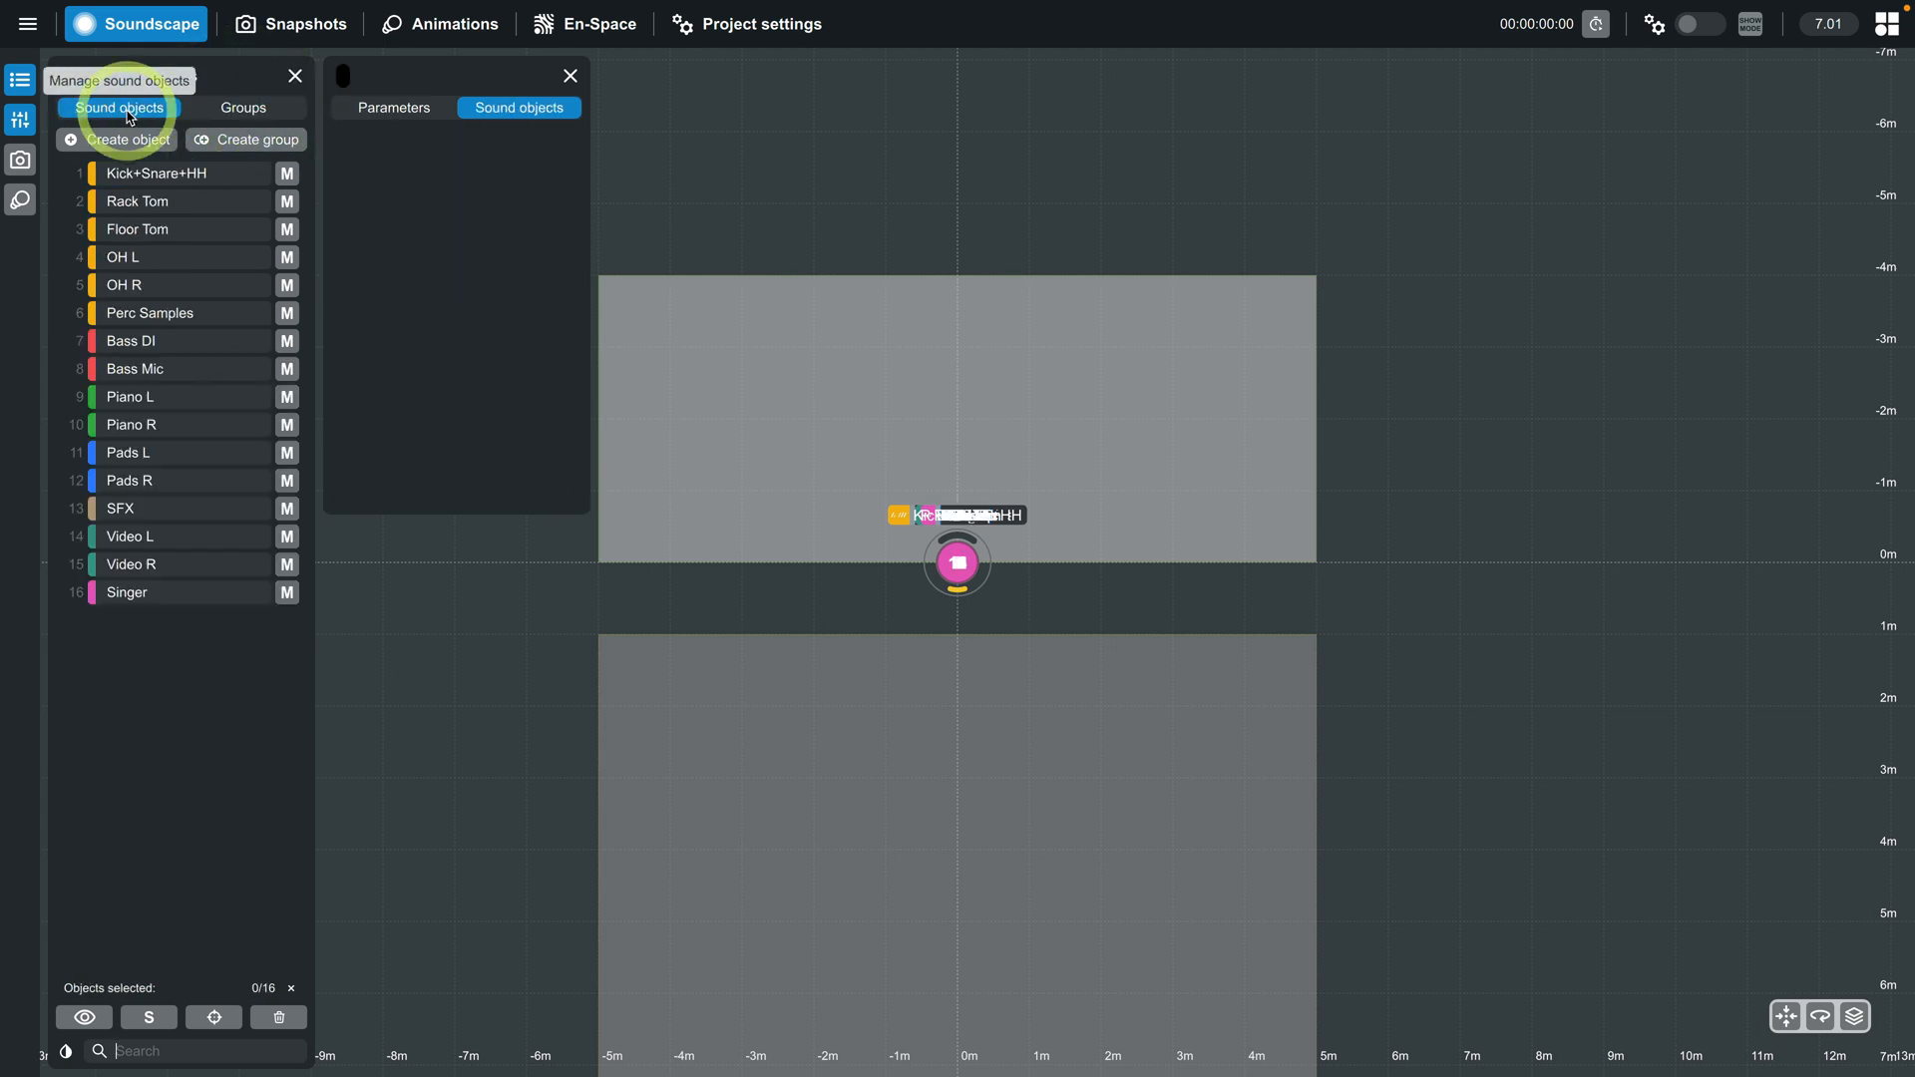
pyautogui.click(154, 176)
pyautogui.click(199, 202)
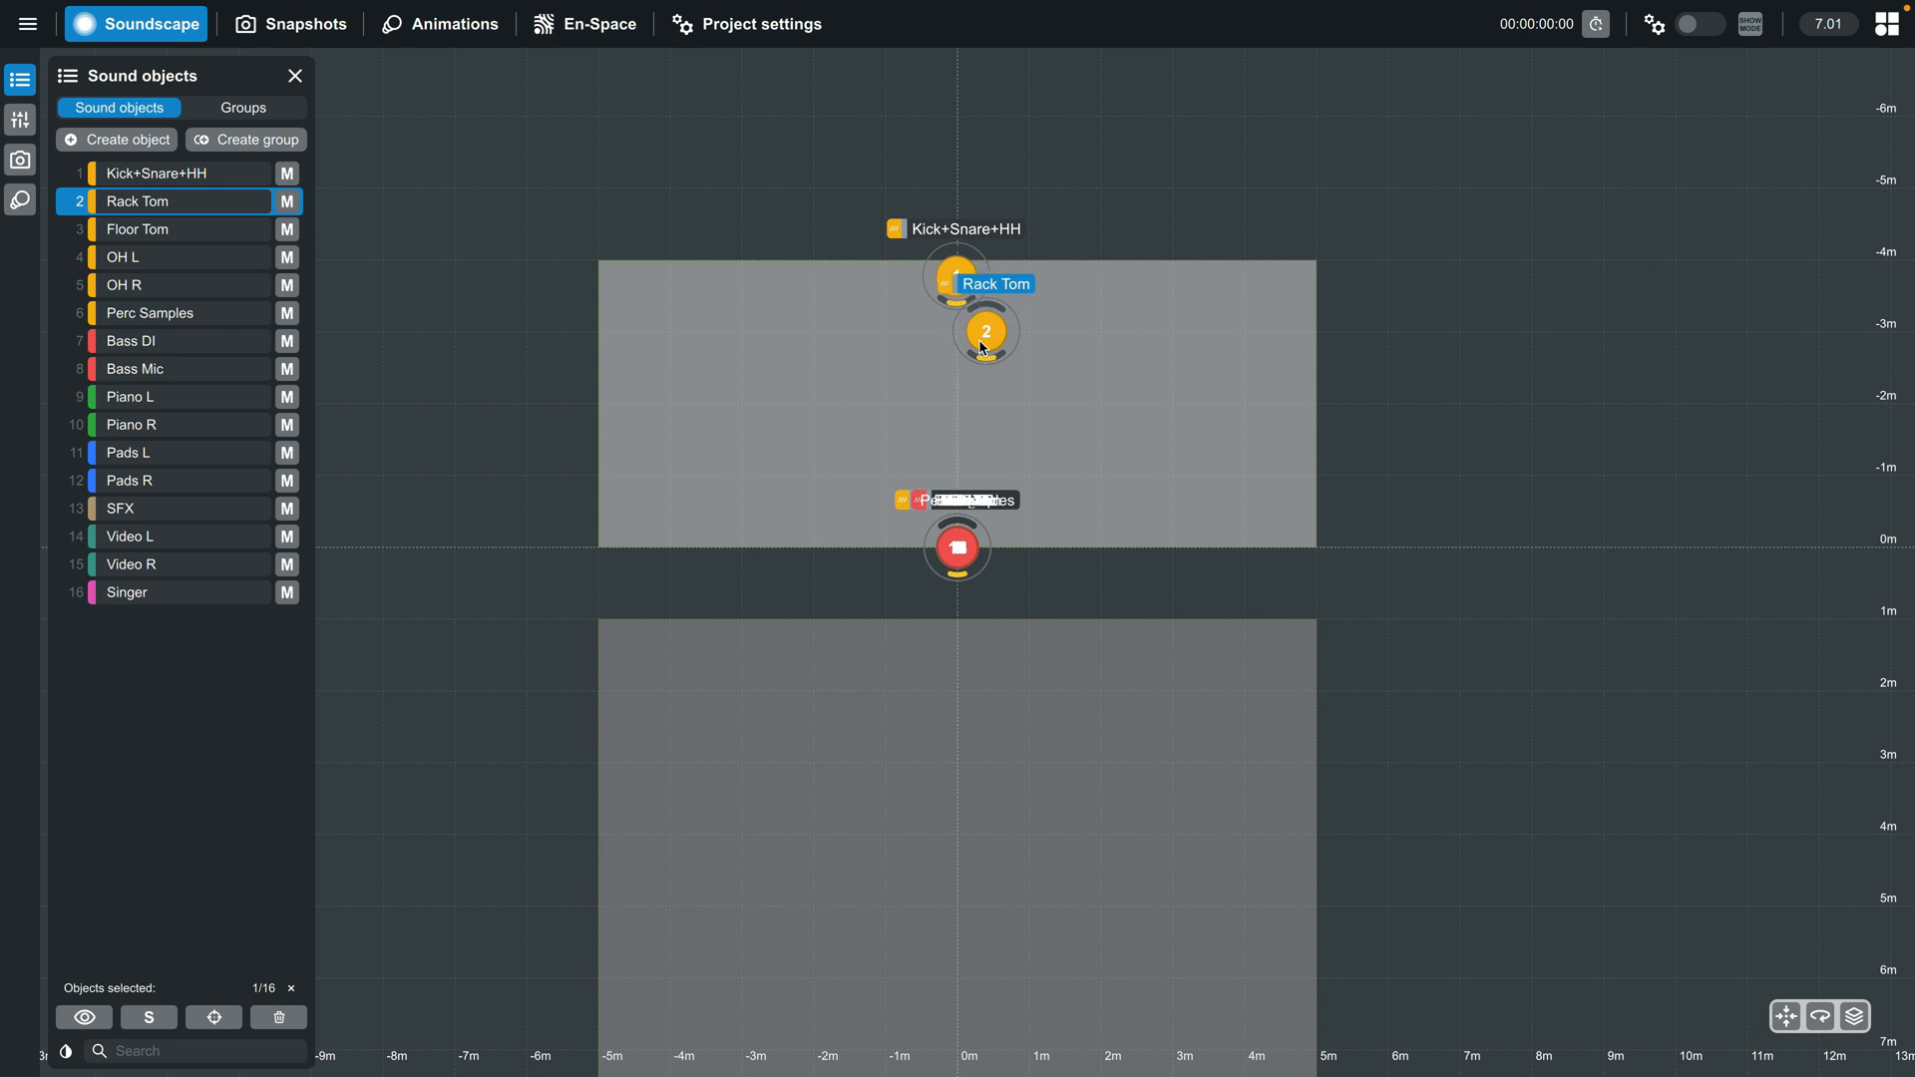
pyautogui.click(144, 230)
pyautogui.moveTo(958, 553); pyautogui.dragTo(923, 398)
pyautogui.moveTo(930, 464); pyautogui.dragTo(931, 460)
# - Position OH L and OH R in front of the drums and Perc Samples near the stage's left edge
pyautogui.click(145, 258)
pyautogui.moveTo(958, 550)
pyautogui.mouseDown()
pyautogui.moveTo(932, 432)
pyautogui.moveTo(980, 432)
pyautogui.mouseUp()
pyautogui.click(148, 286)
pyautogui.click(150, 315)
pyautogui.moveTo(958, 550)
pyautogui.mouseDown()
pyautogui.moveTo(733, 457)
pyautogui.moveTo(841, 408)
pyautogui.mouseUp()
# - Position Bass DI and Bass Mic at the rear left of the stage and Piano L and Piano R at the rear right
pyautogui.click(150, 341)
pyautogui.click(150, 369)
pyautogui.click(150, 397)
pyautogui.click(188, 426)
pyautogui.moveTo(958, 547); pyautogui.dragTo(1127, 435)
# - Position Pads L and Pads R at the front left and front right corners of the stage
pyautogui.click(150, 453)
pyautogui.moveTo(955, 547); pyautogui.dragTo(1177, 542)
pyautogui.click(150, 481)
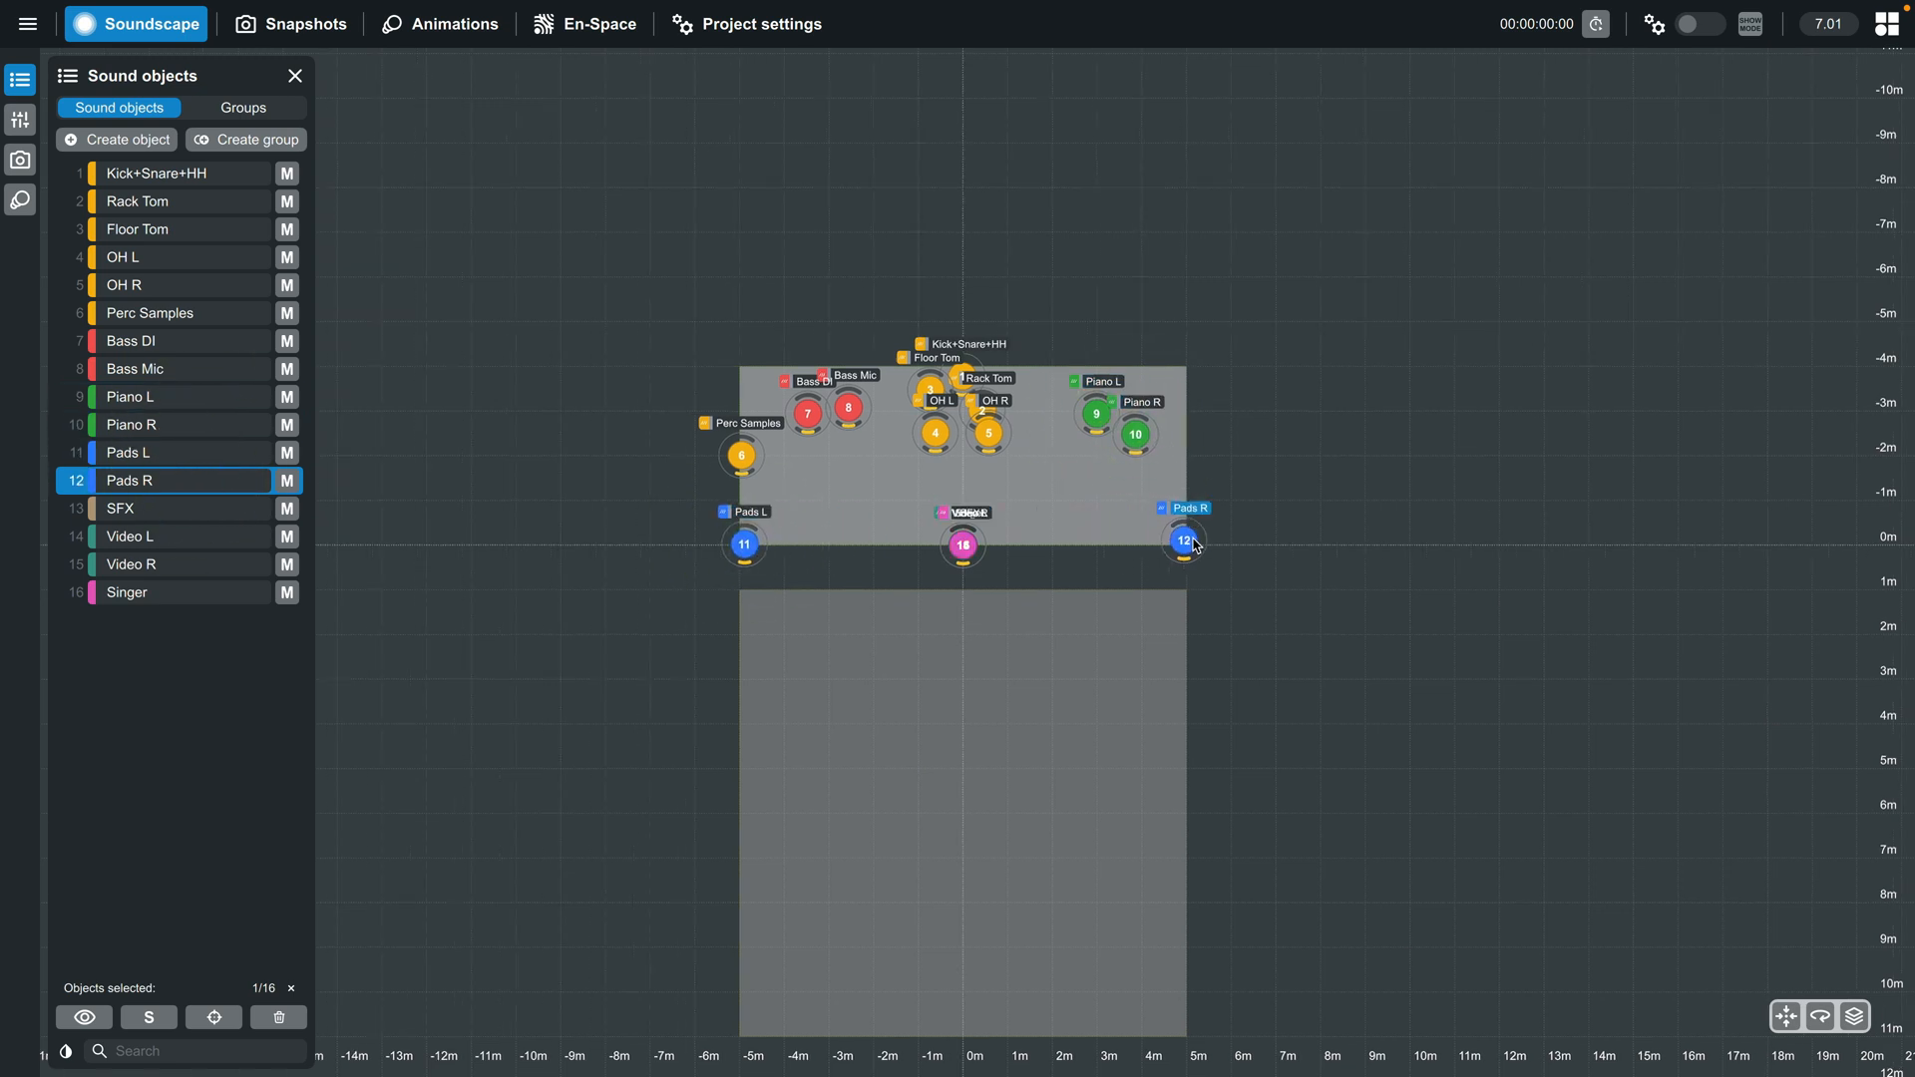
# - Place SFX mid-audience, Video L and Video R about 1 m behind the stage and Singer downstage centre, and shift Perc Samples inward
pyautogui.click(192, 511)
pyautogui.moveTo(969, 556)
pyautogui.mouseDown()
pyautogui.moveTo(964, 812)
pyautogui.moveTo(859, 309)
pyautogui.moveTo(1052, 315)
pyautogui.moveTo(964, 495)
pyautogui.mouseUp()
pyautogui.click(160, 537)
pyautogui.click(199, 564)
pyautogui.click(150, 593)
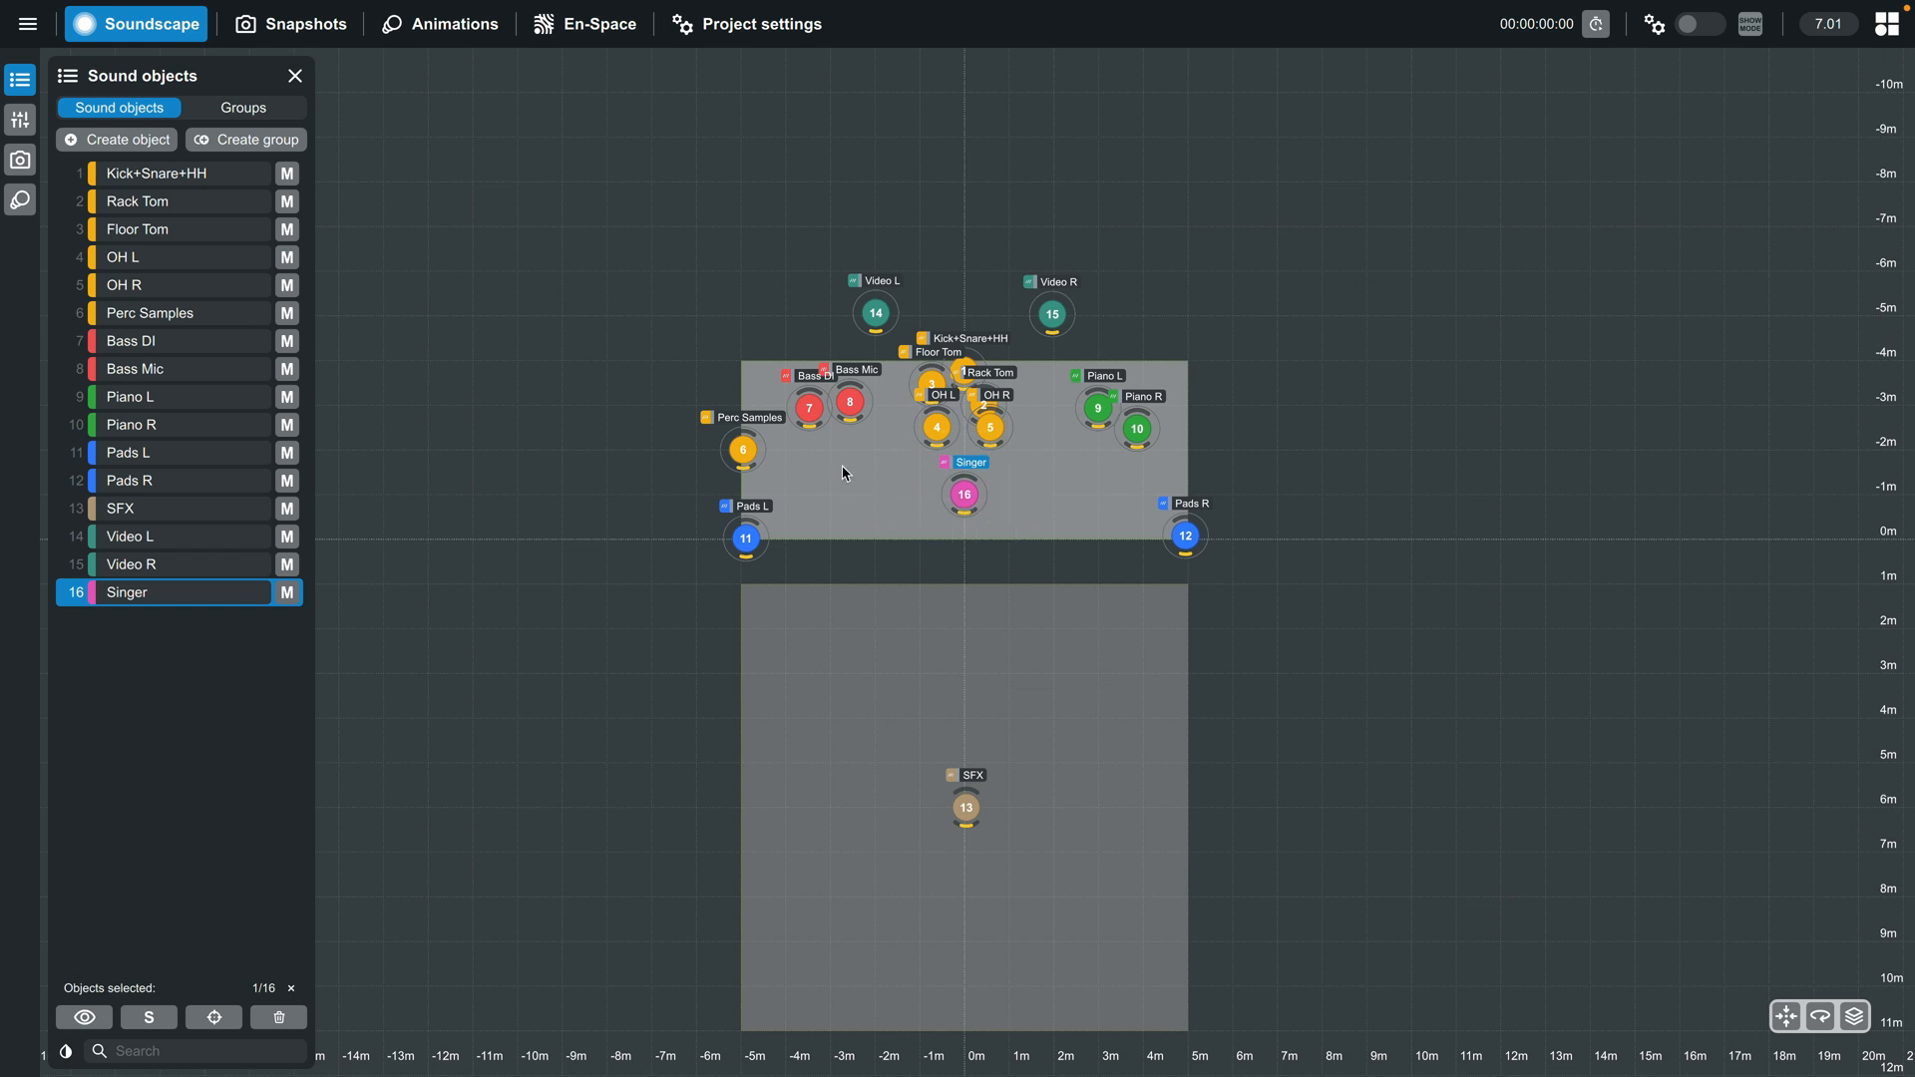
pyautogui.moveTo(741, 454); pyautogui.dragTo(778, 463)
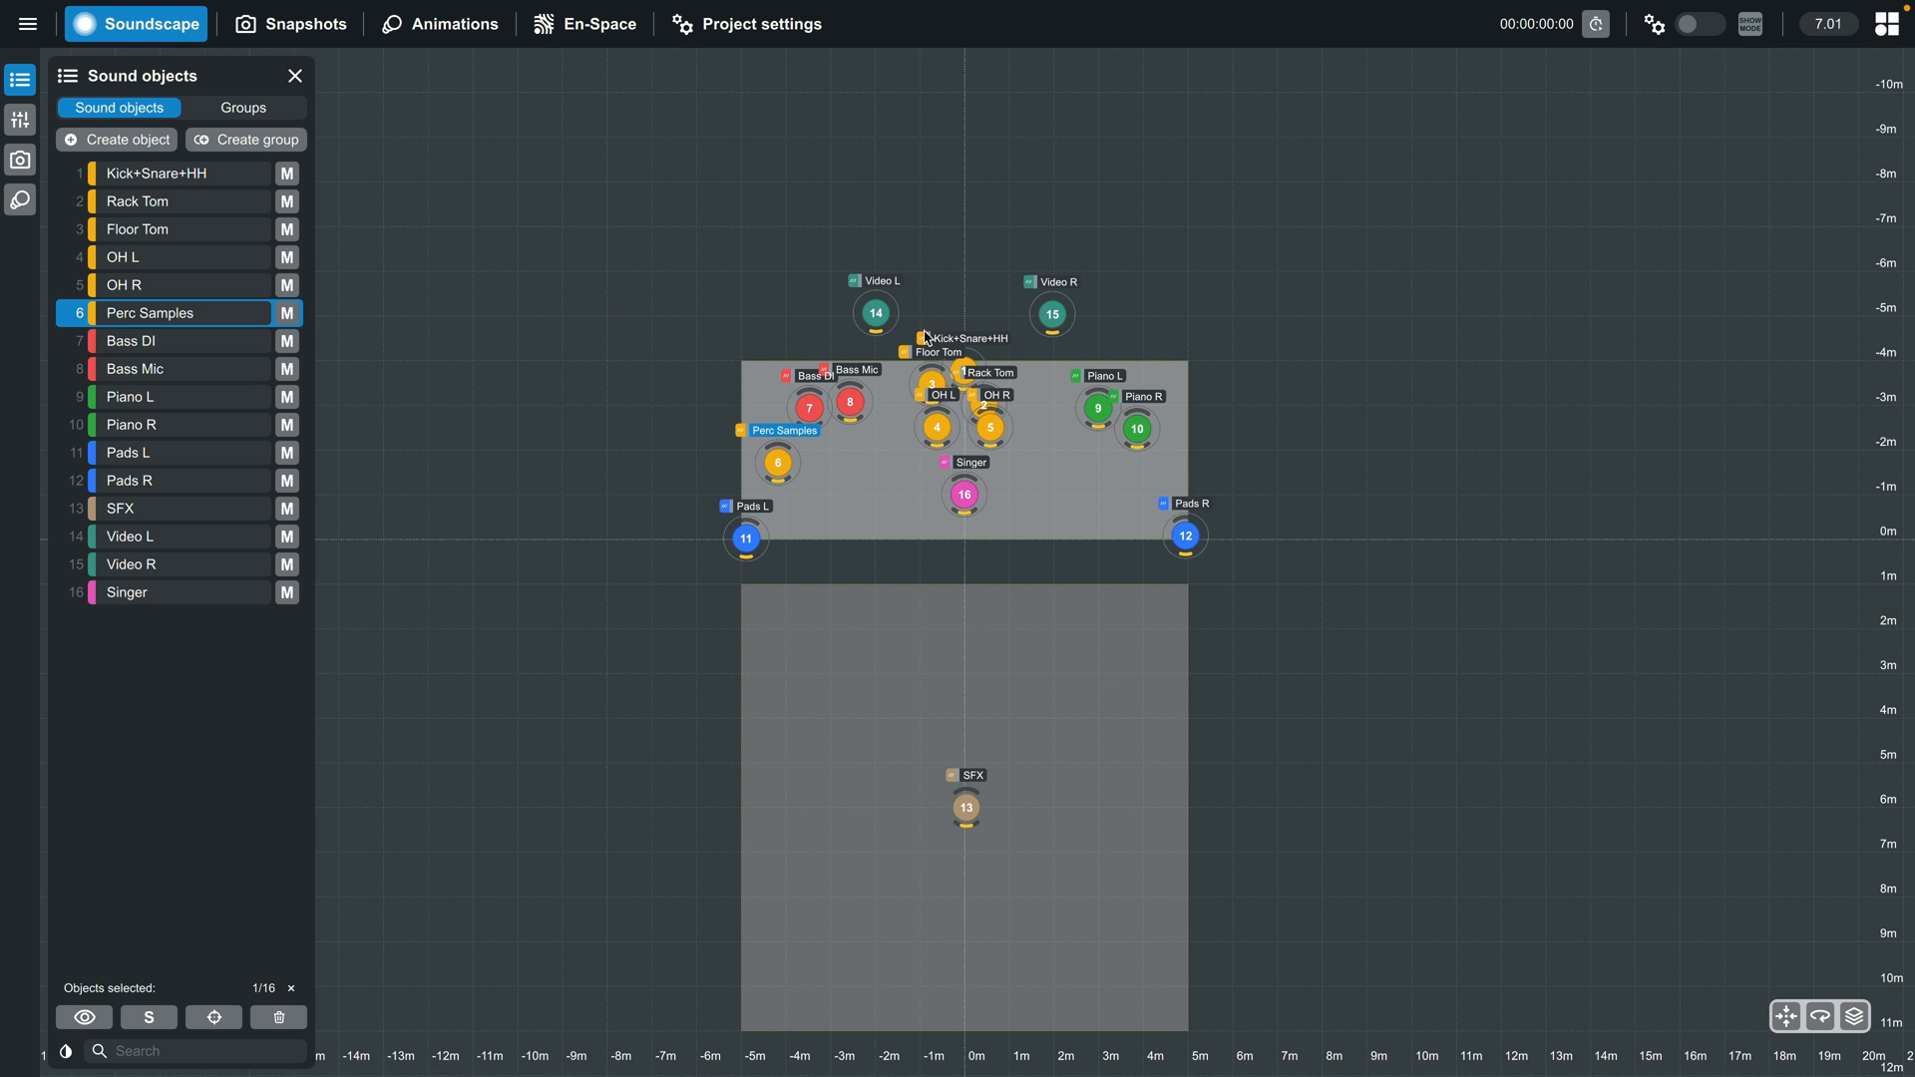
# - Create a snapshot of the current object layout named Default
pyautogui.click(20, 160)
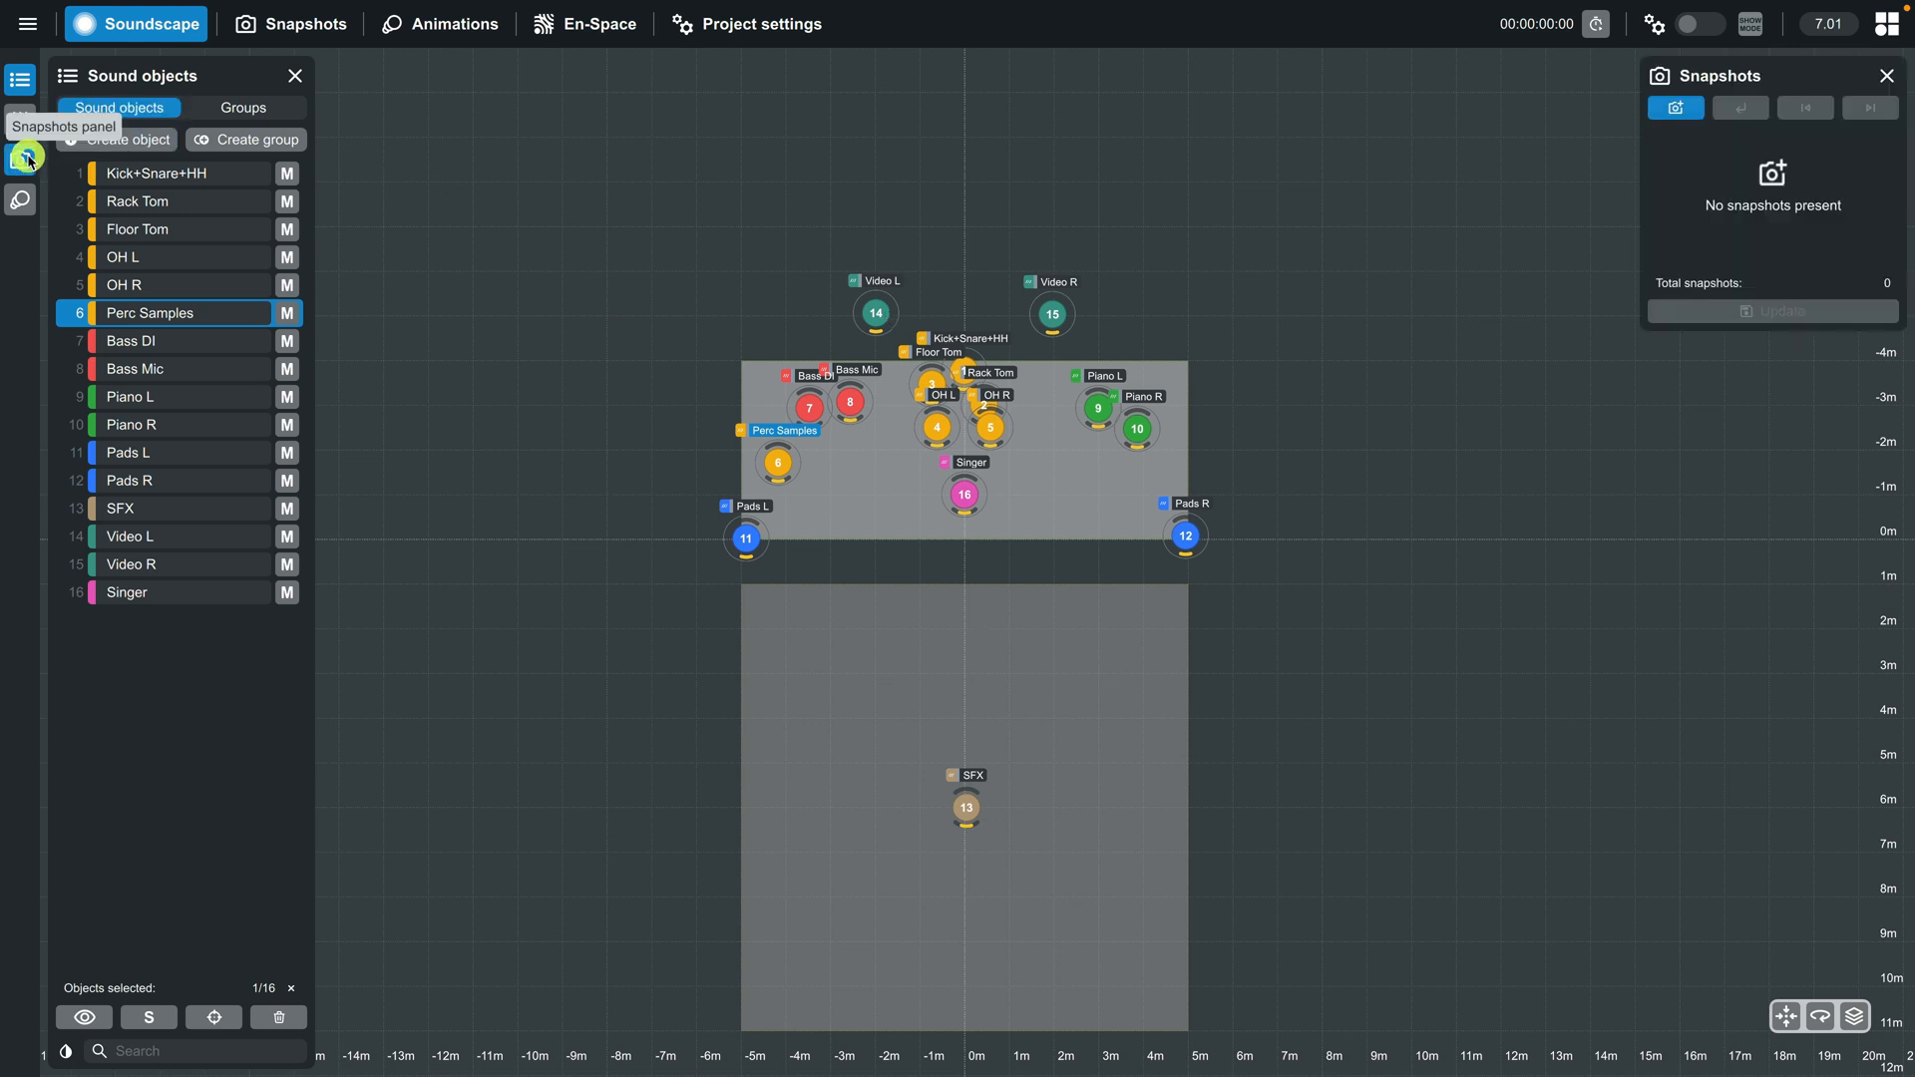
pyautogui.click(1659, 118)
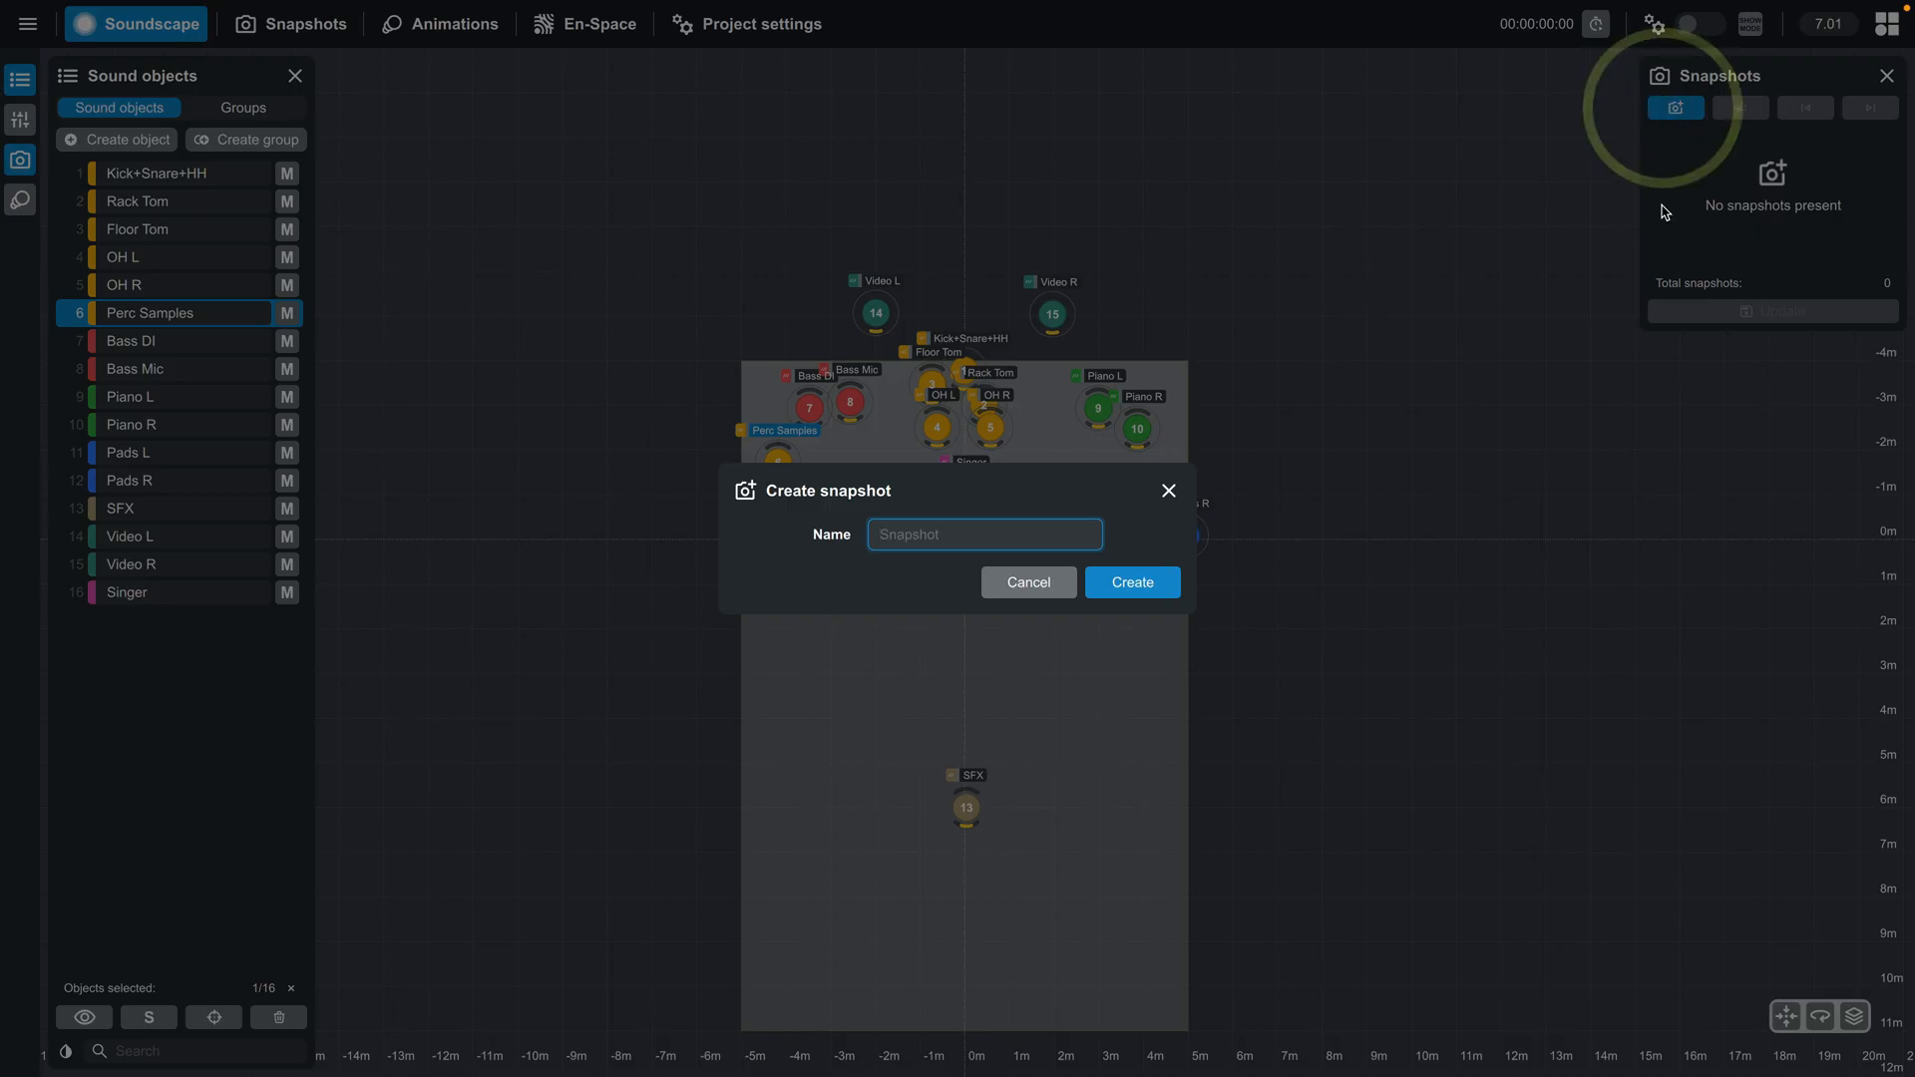
pyautogui.write('Default')
pyautogui.press('Return')
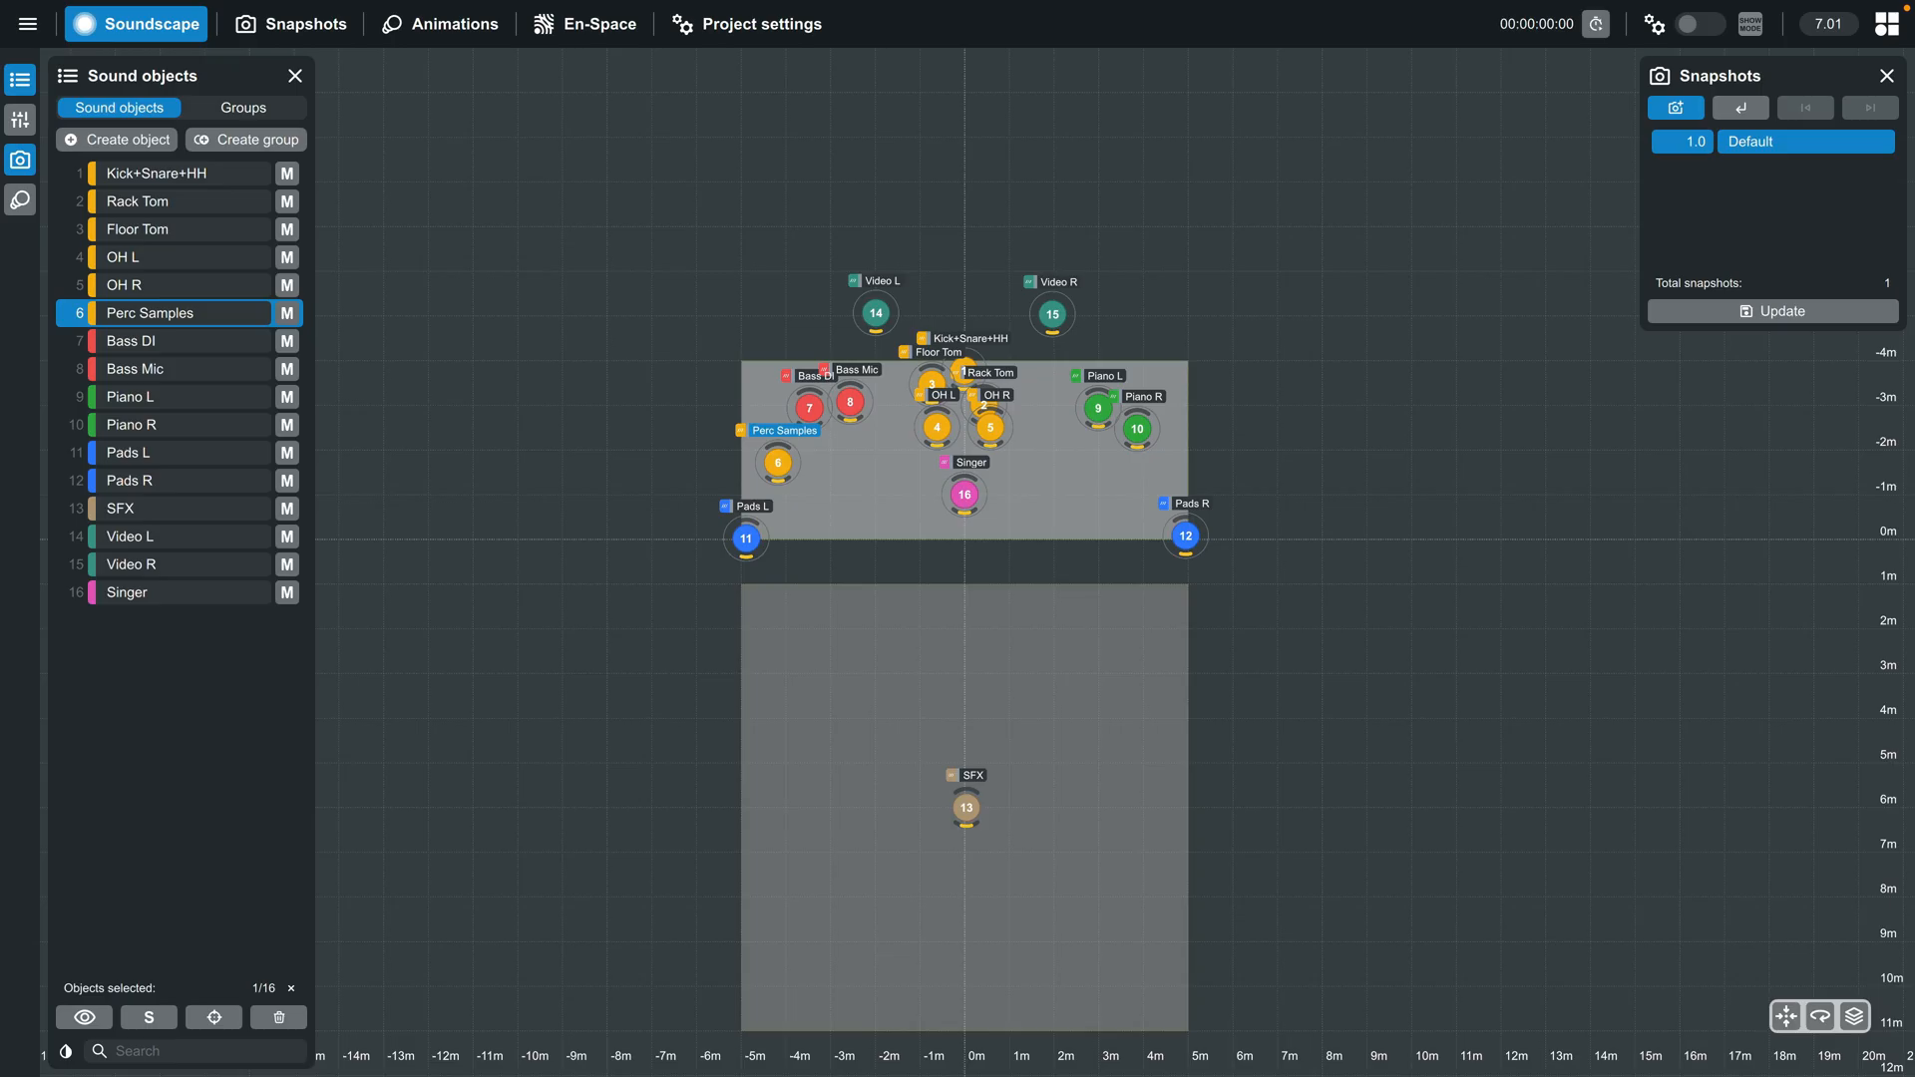
# - Set the Video group's delay mode to Tight and update the Default snapshot with the current parameters
pyautogui.click(244, 106)
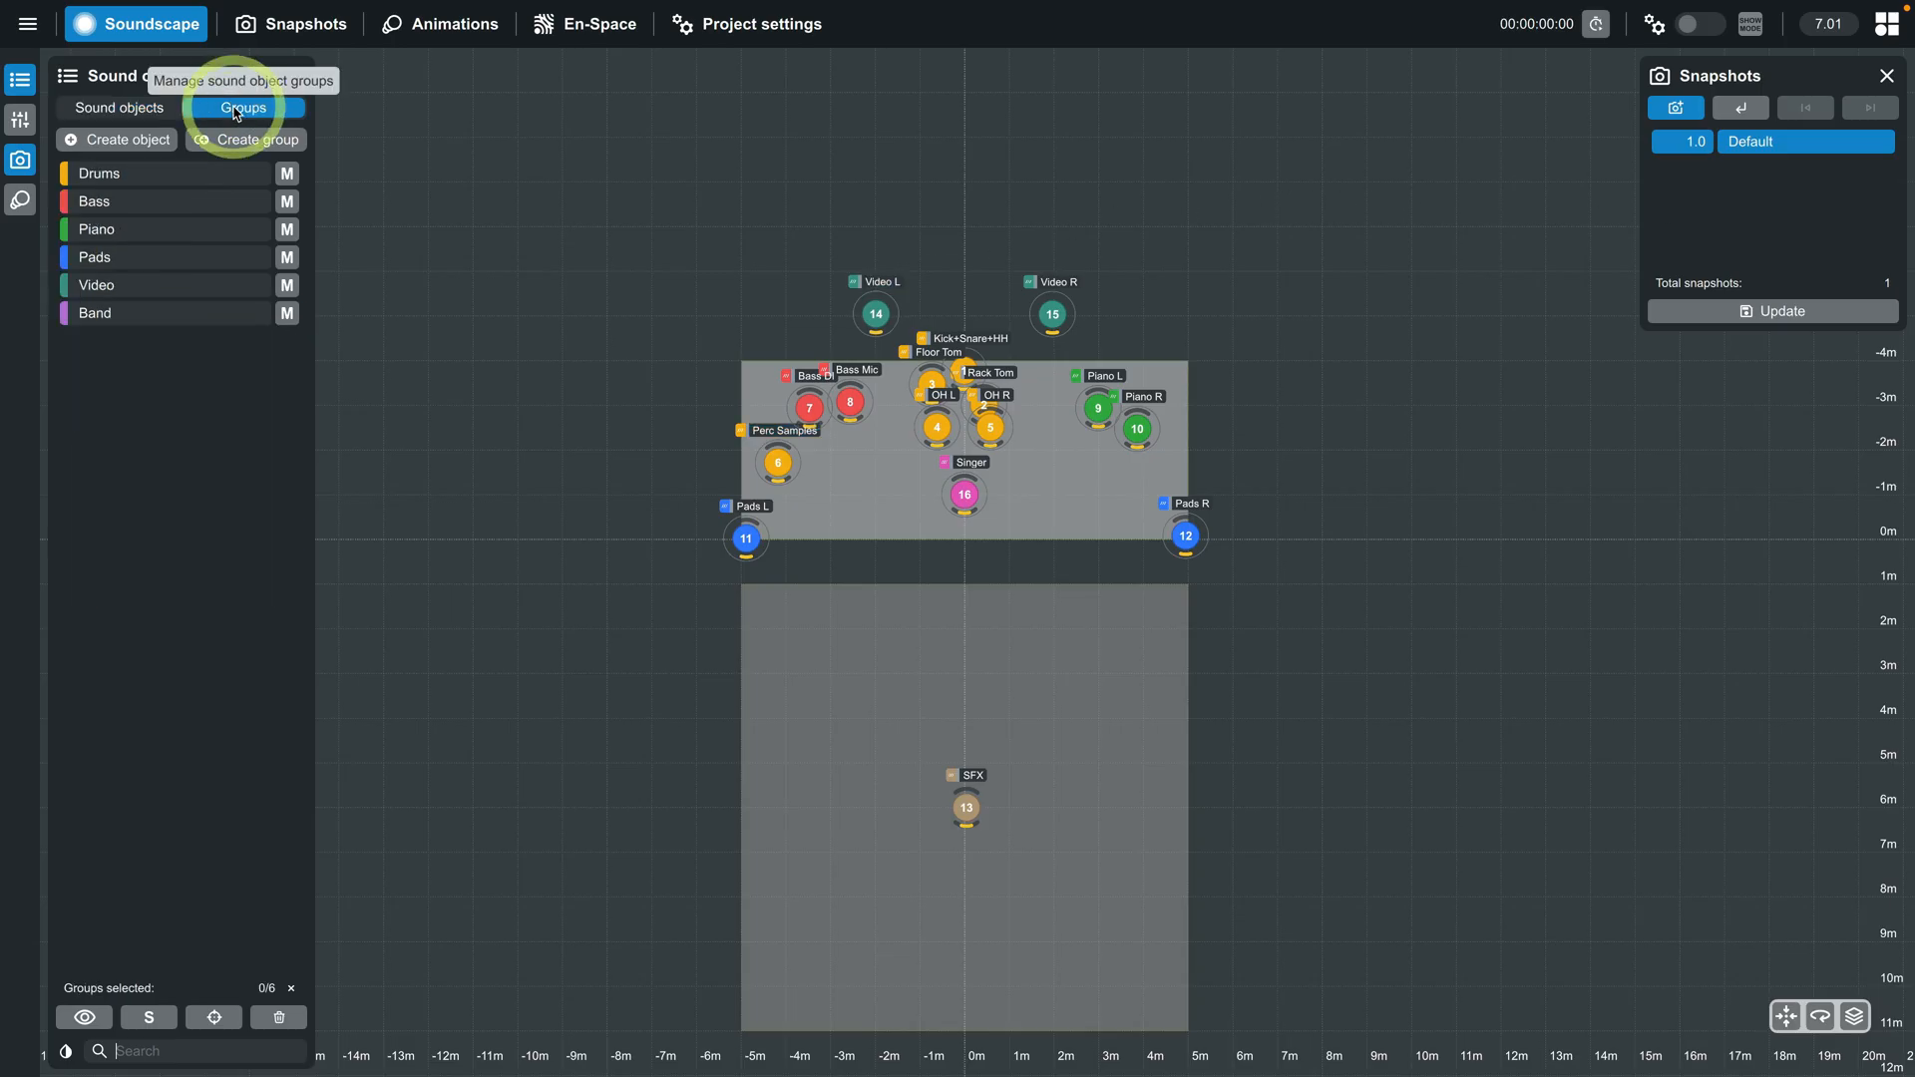
pyautogui.click(130, 296)
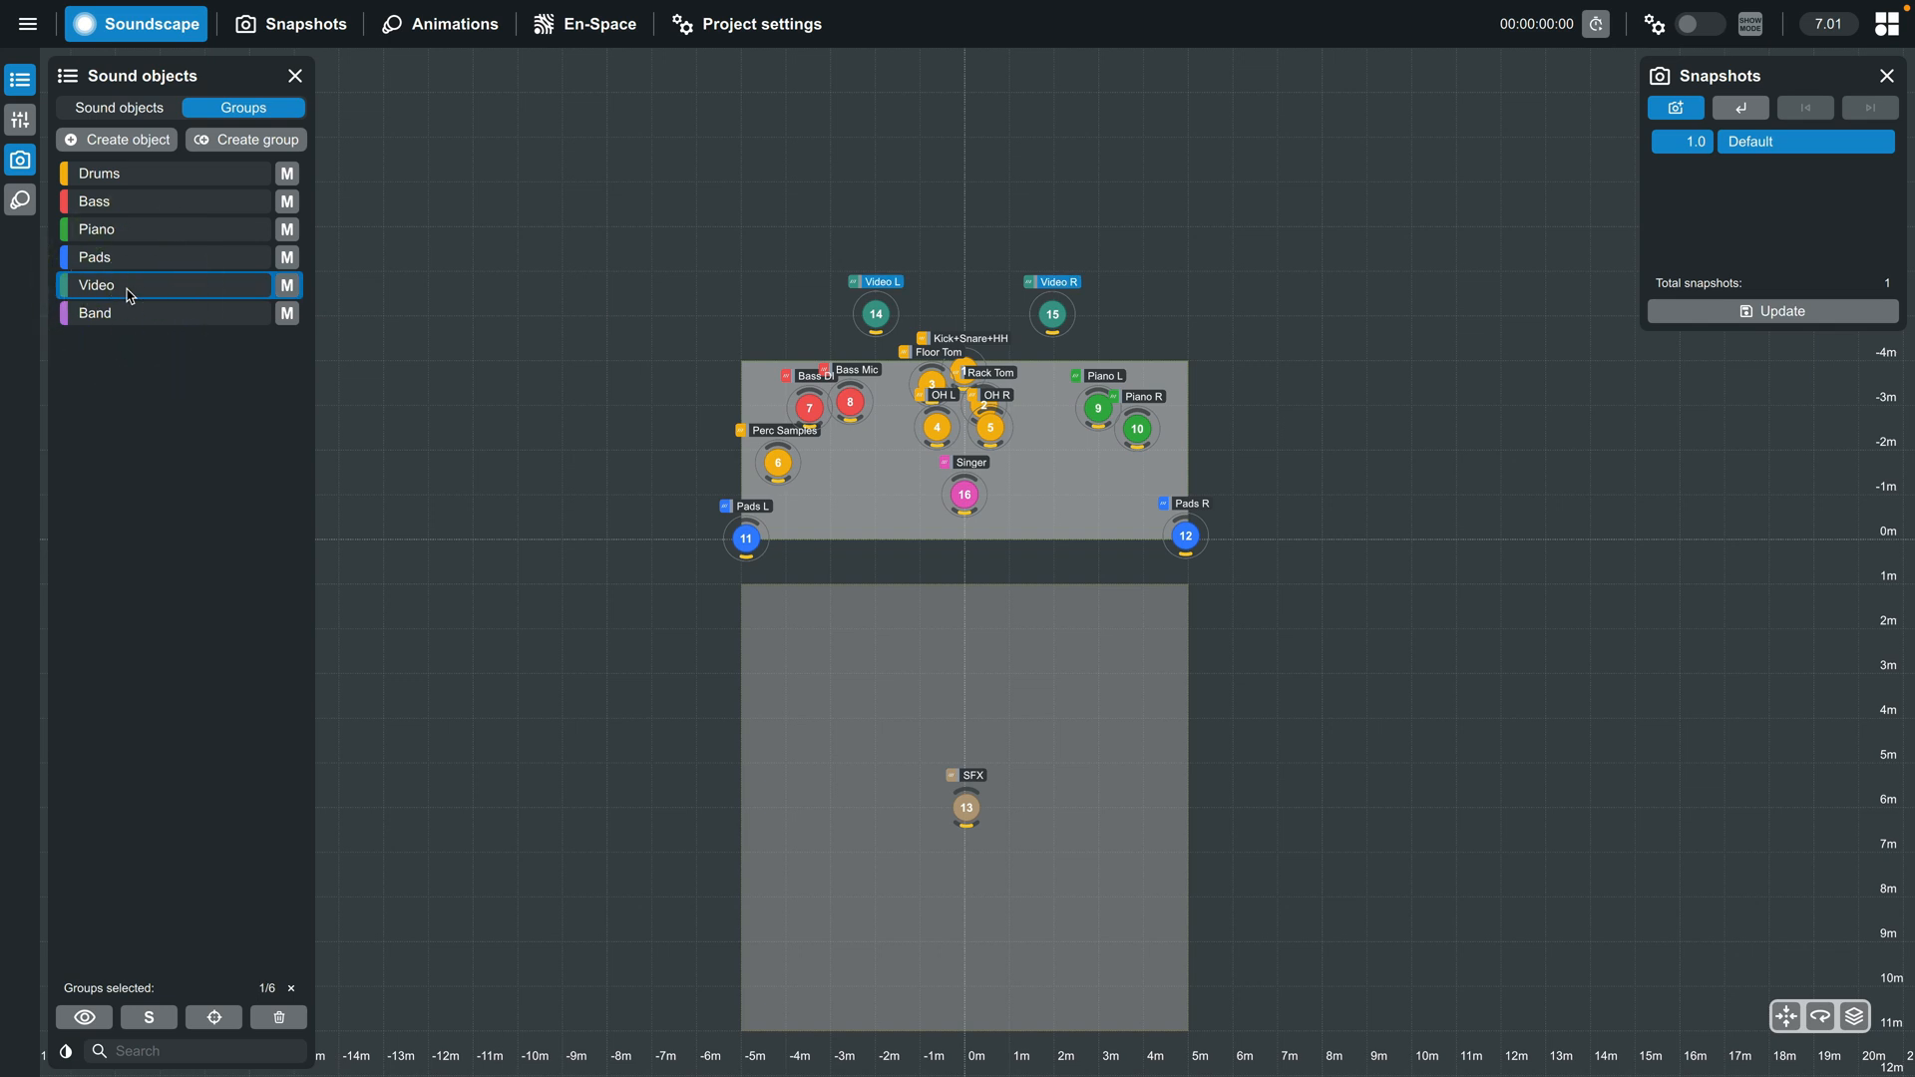
pyautogui.click(20, 120)
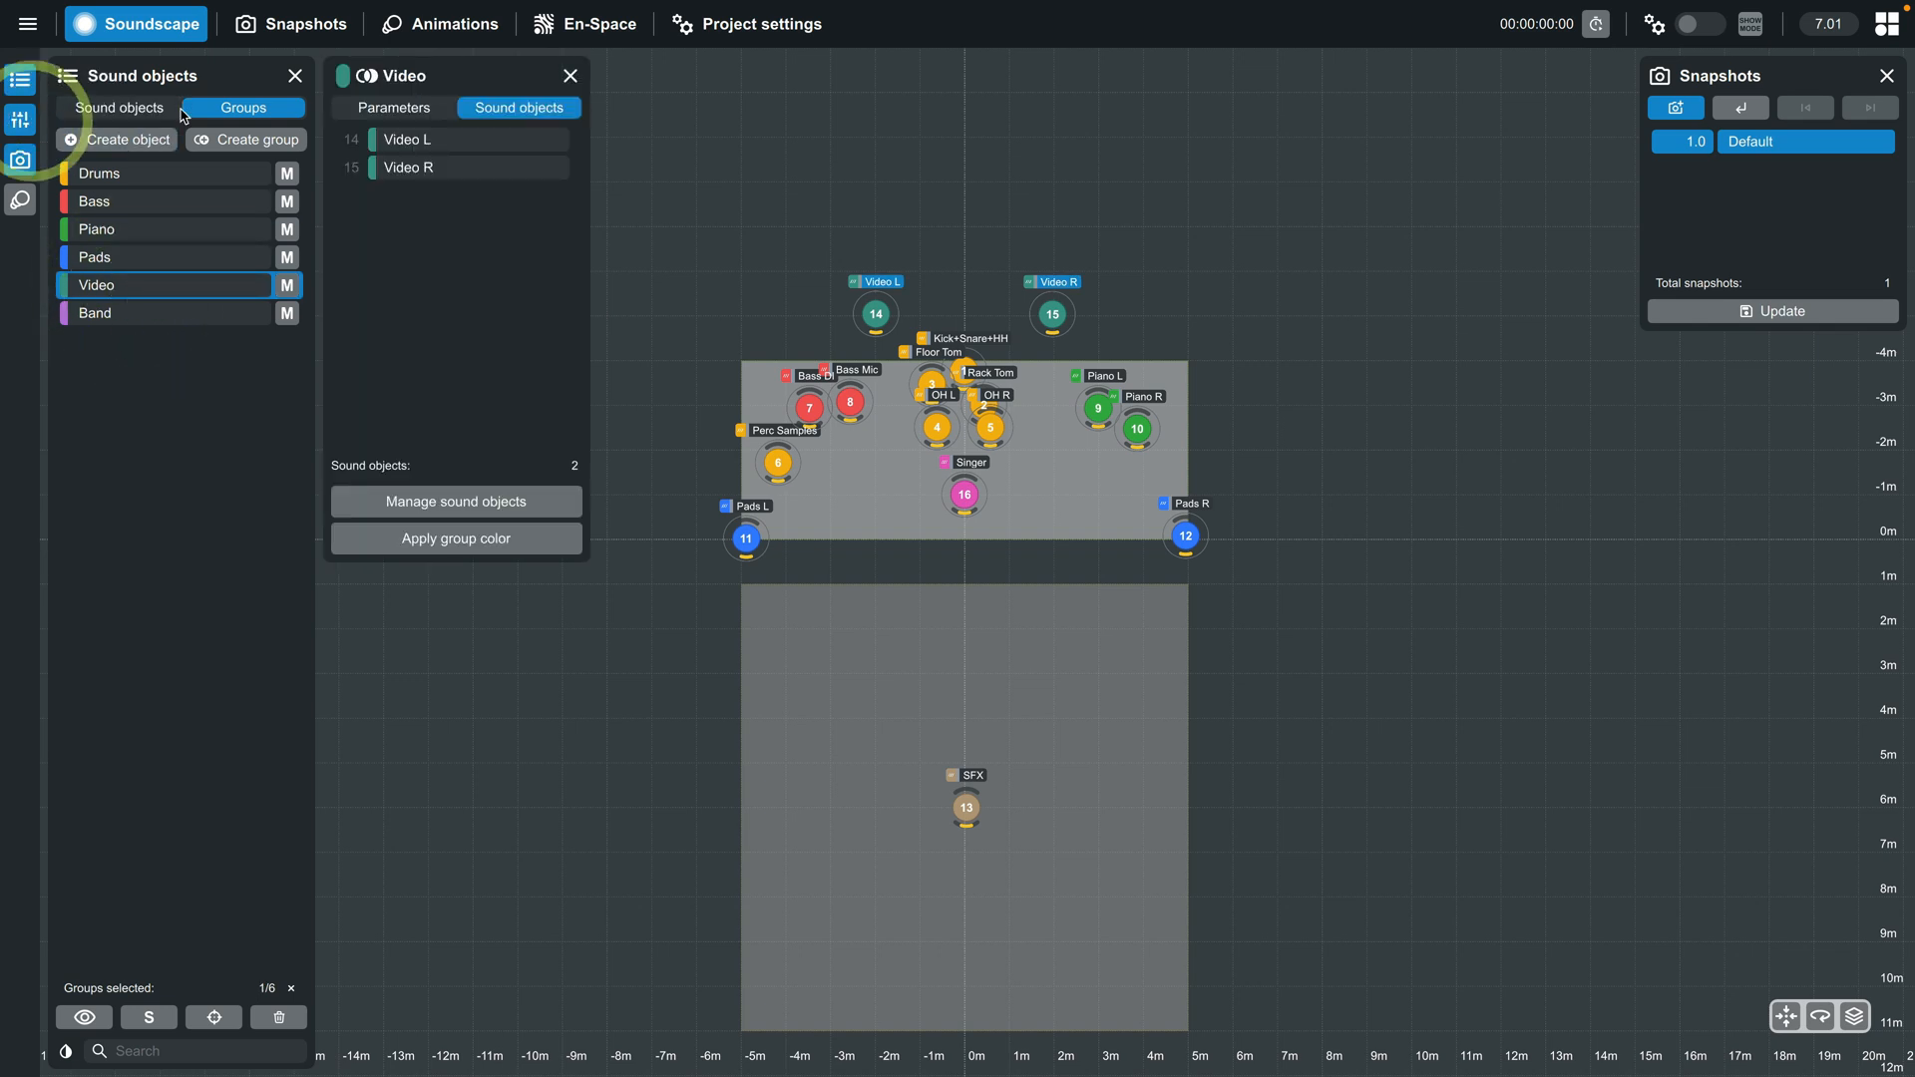
pyautogui.click(391, 108)
pyautogui.click(469, 399)
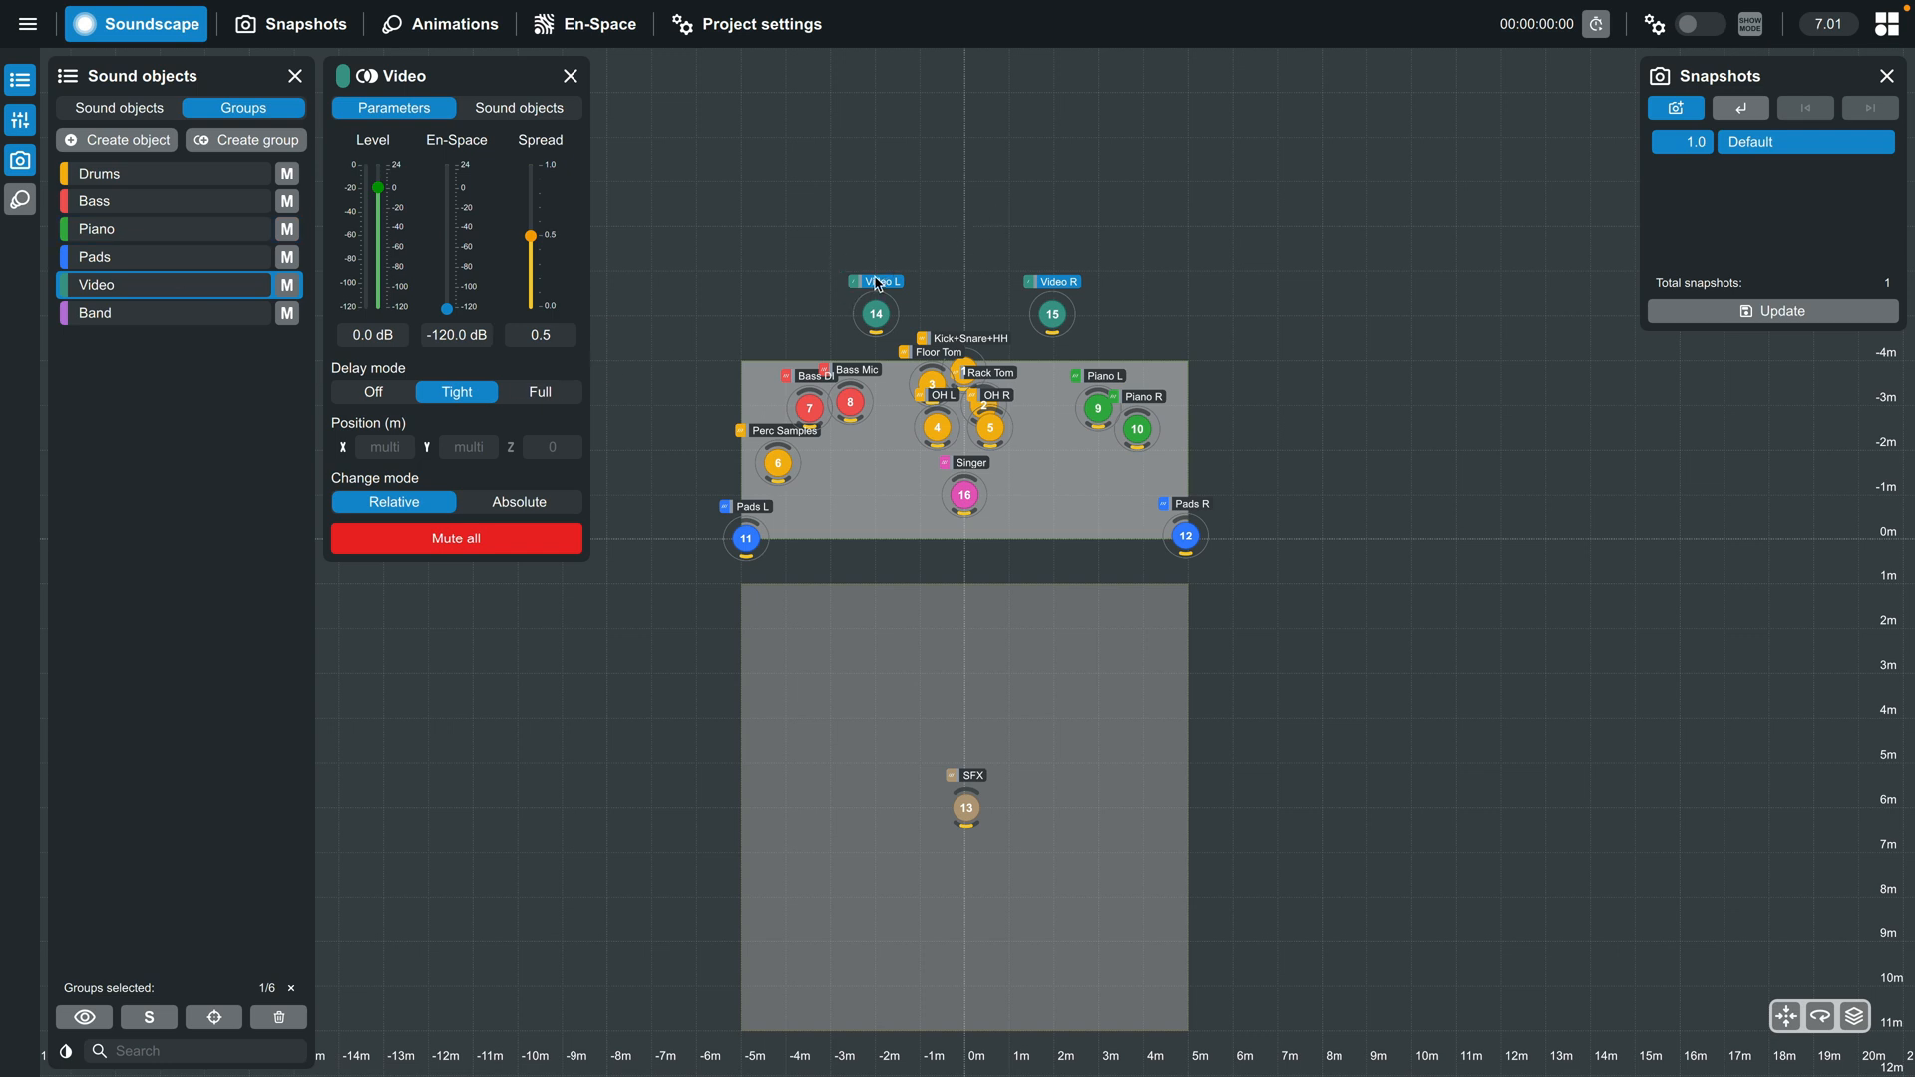
pyautogui.click(1764, 314)
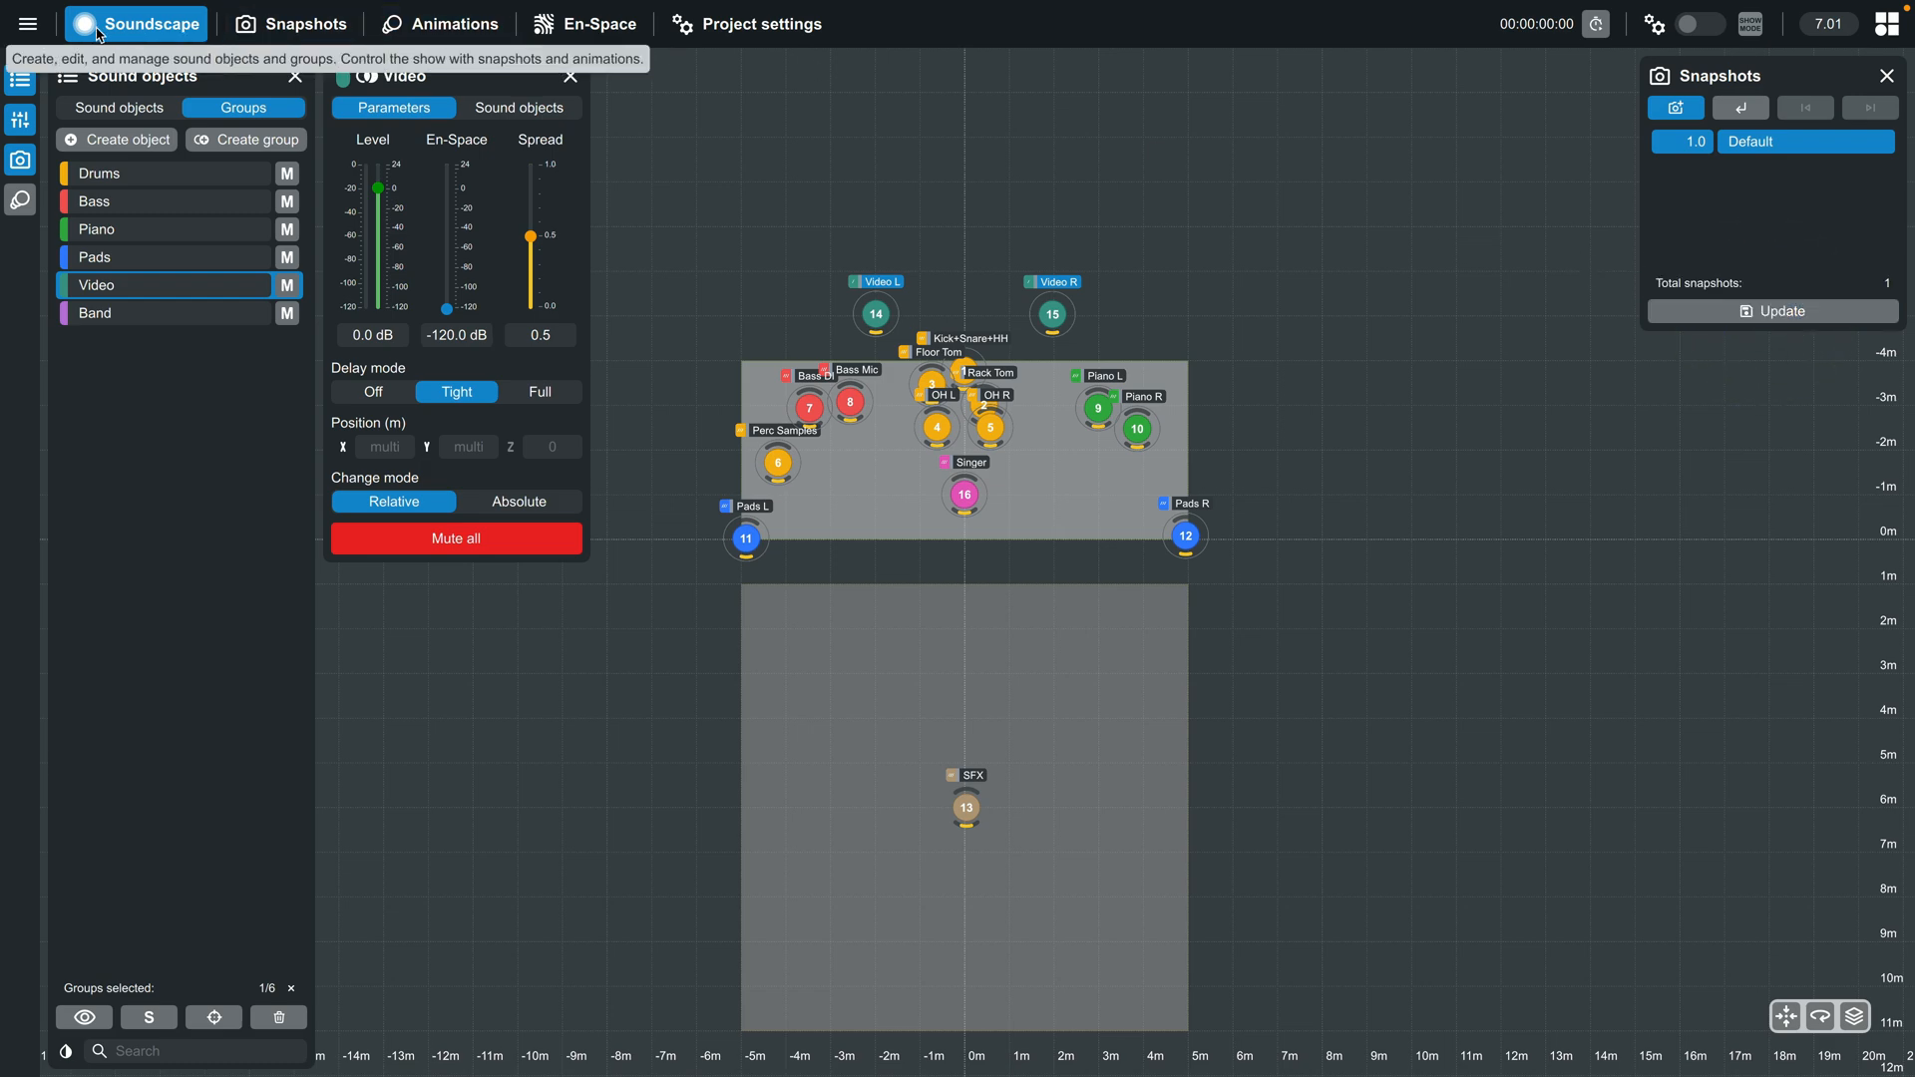
# - Save the project on the Desktop under the name Example Project 1
pyautogui.click(28, 24)
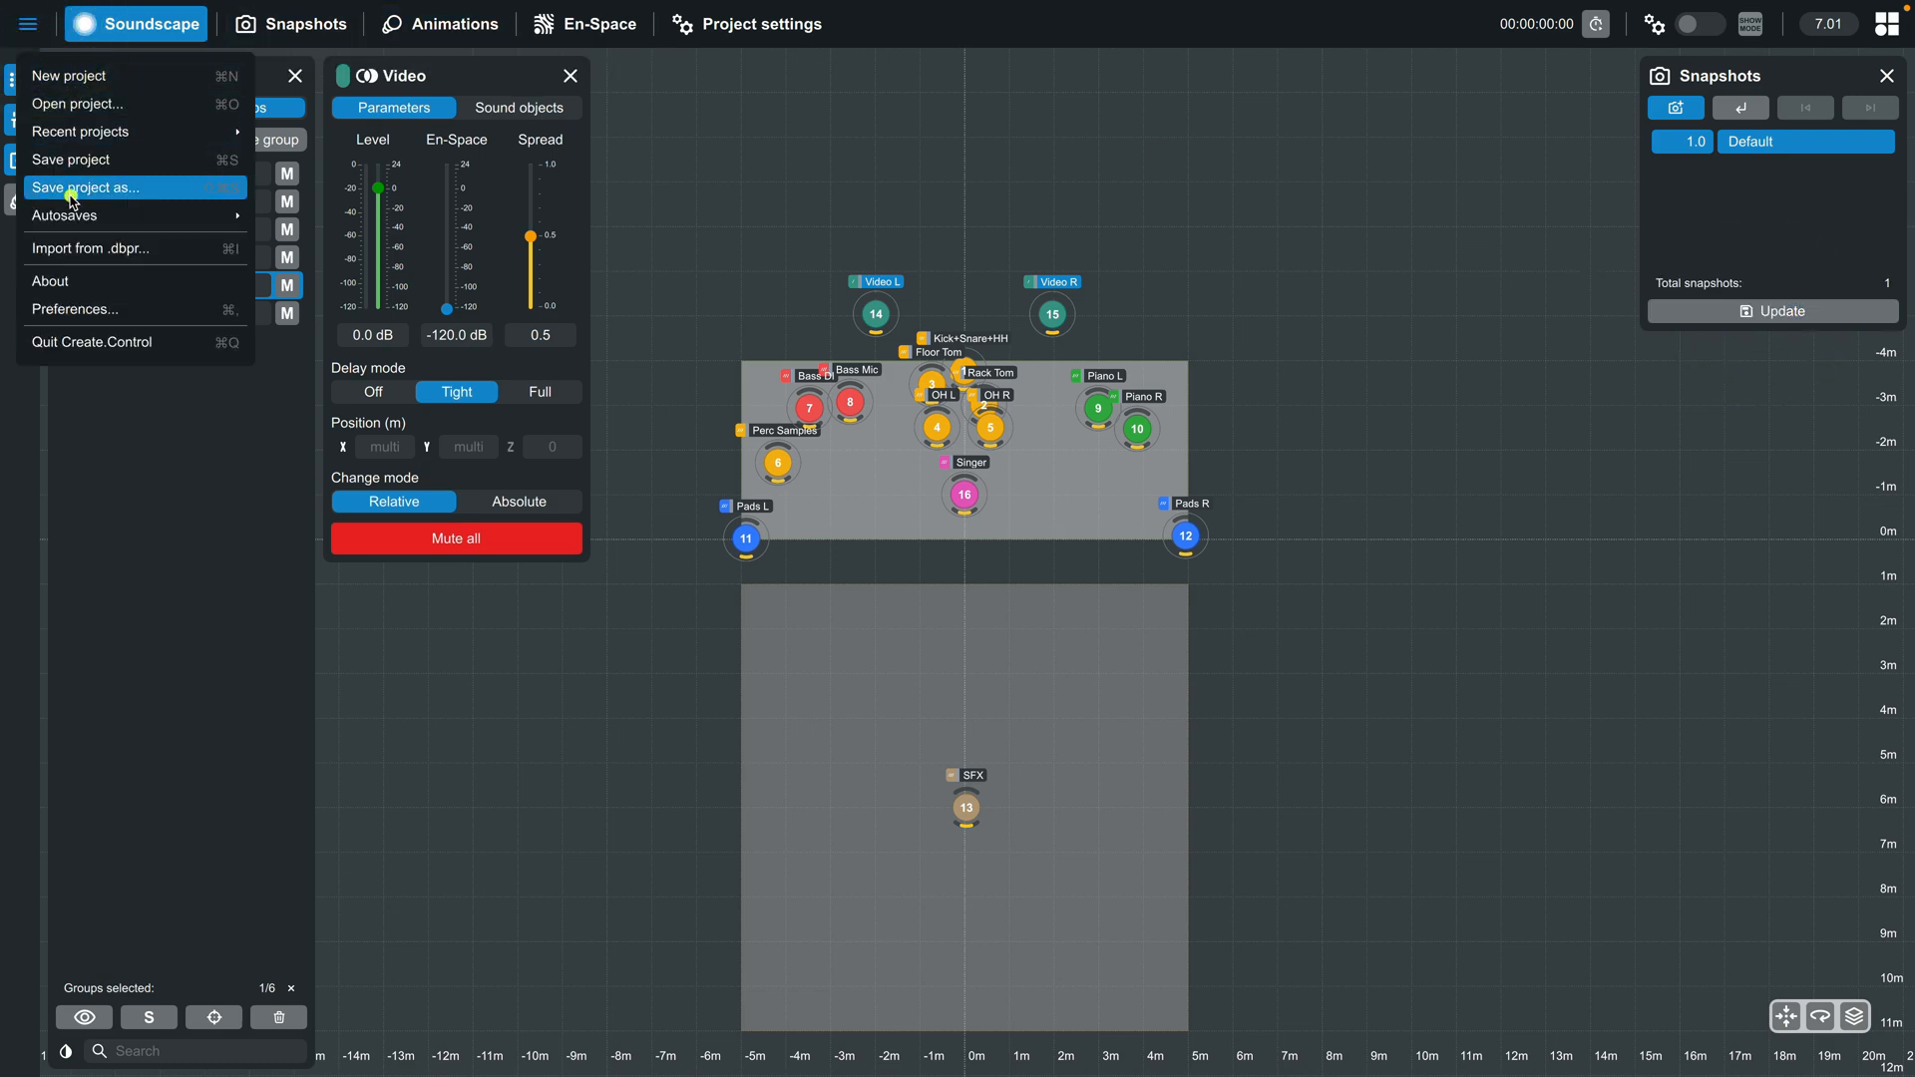
pyautogui.click(84, 187)
pyautogui.write('Example')
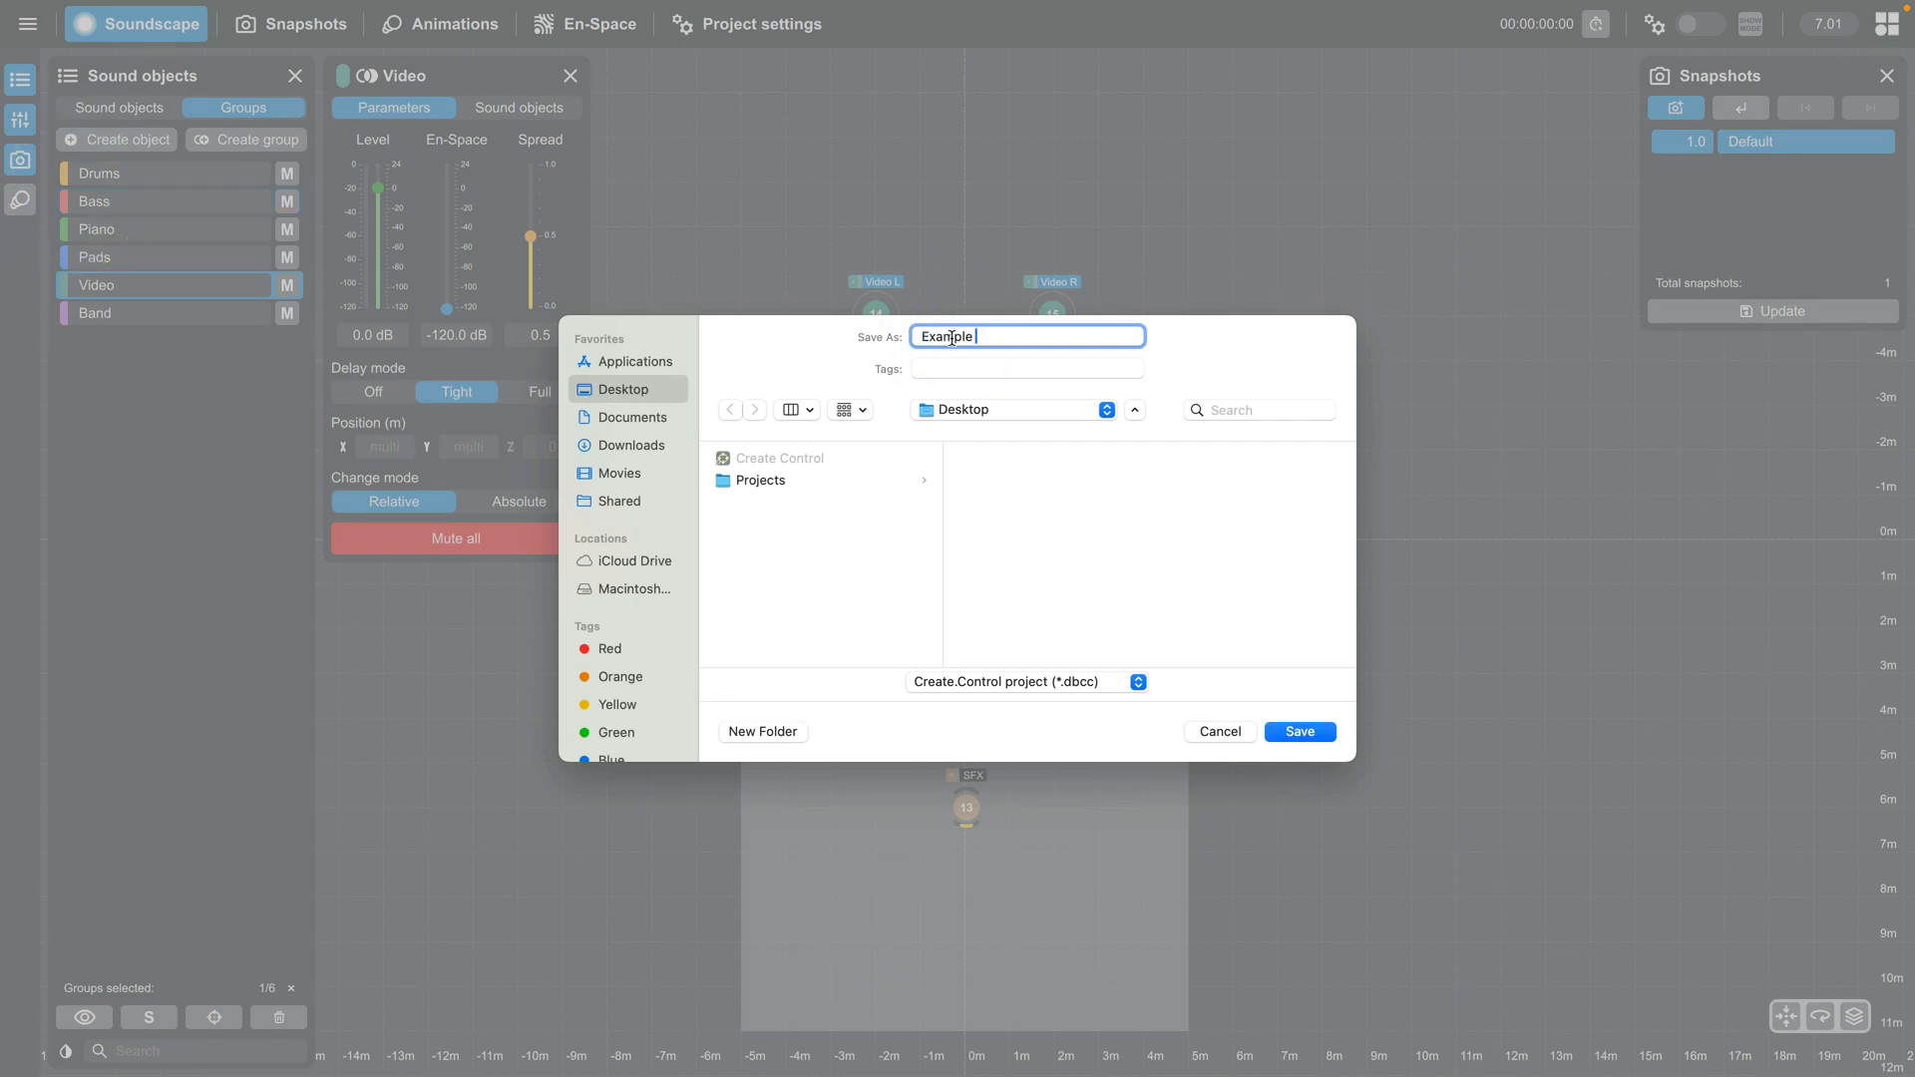
pyautogui.press('Return')
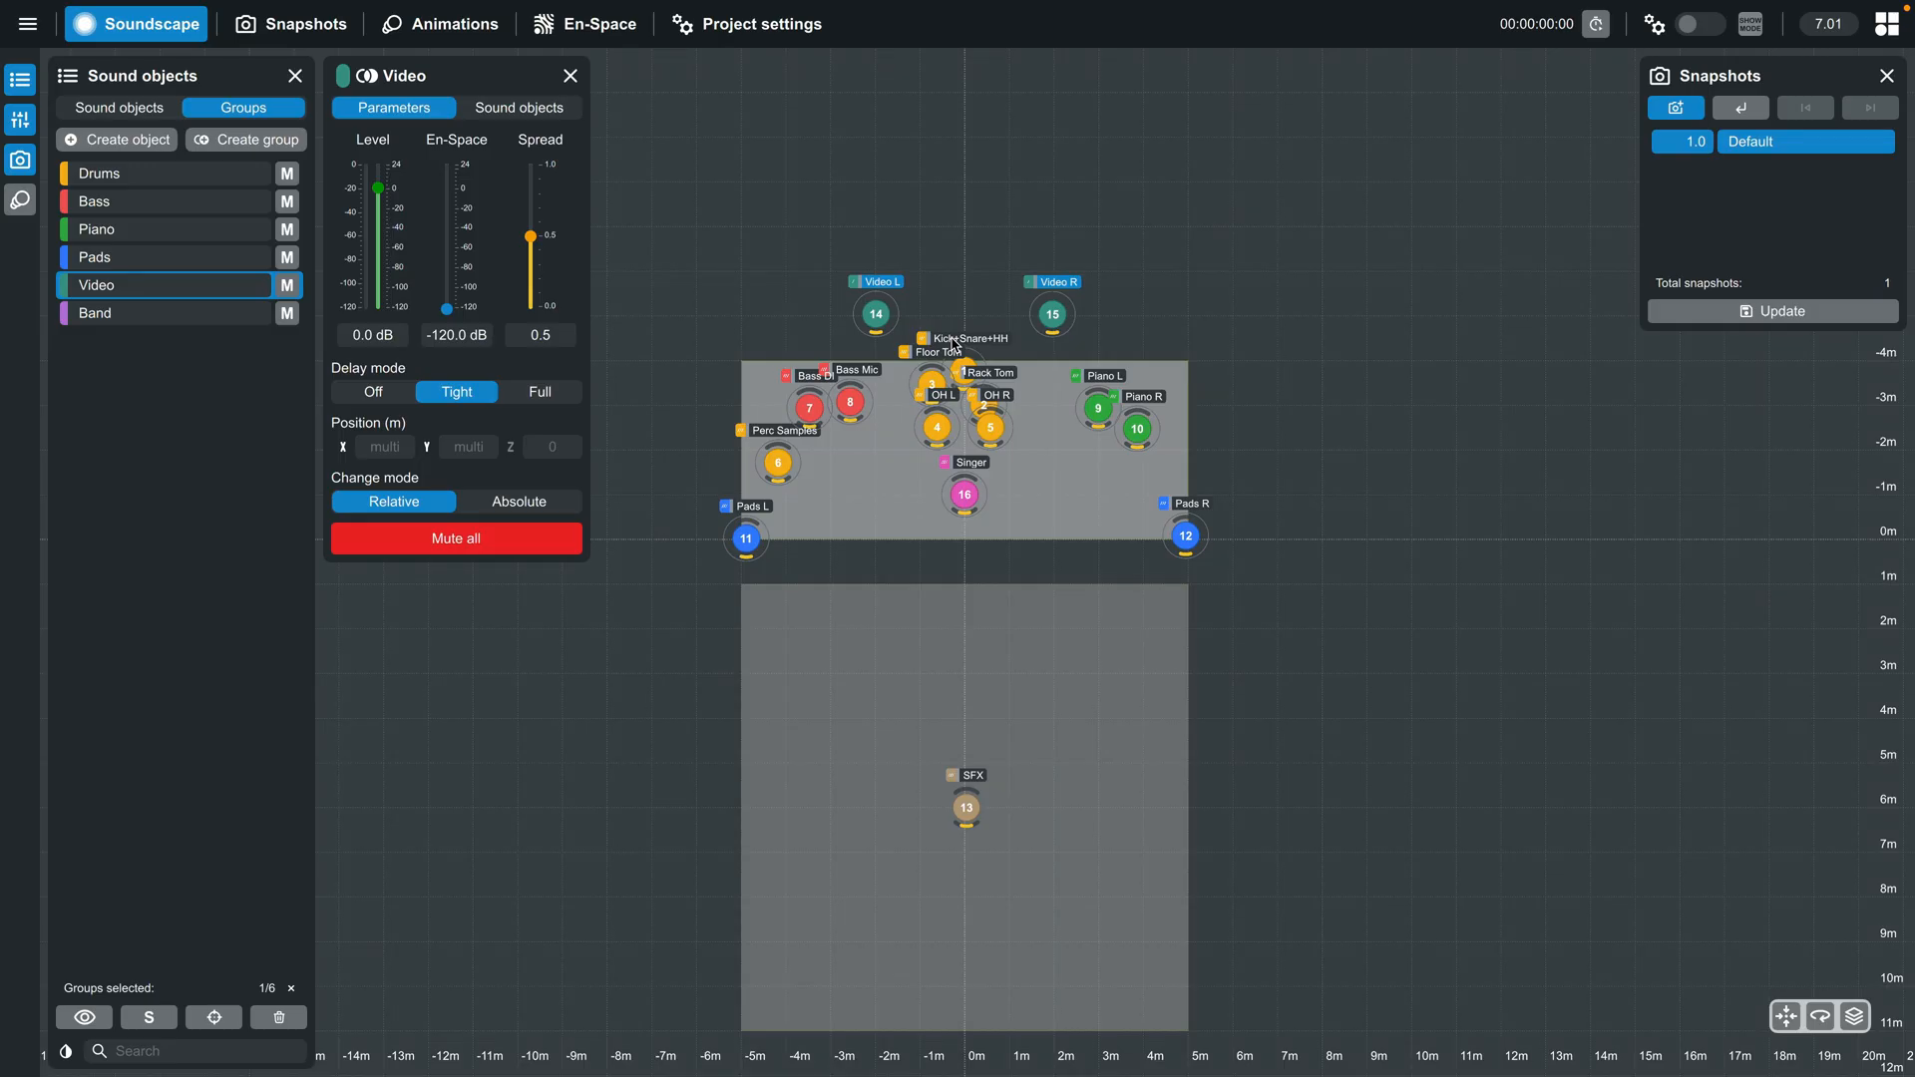
# - Import only the venue, without sound objects, from Install - Large Theater 360.dbpr in the Projects folder
pyautogui.click(26, 28)
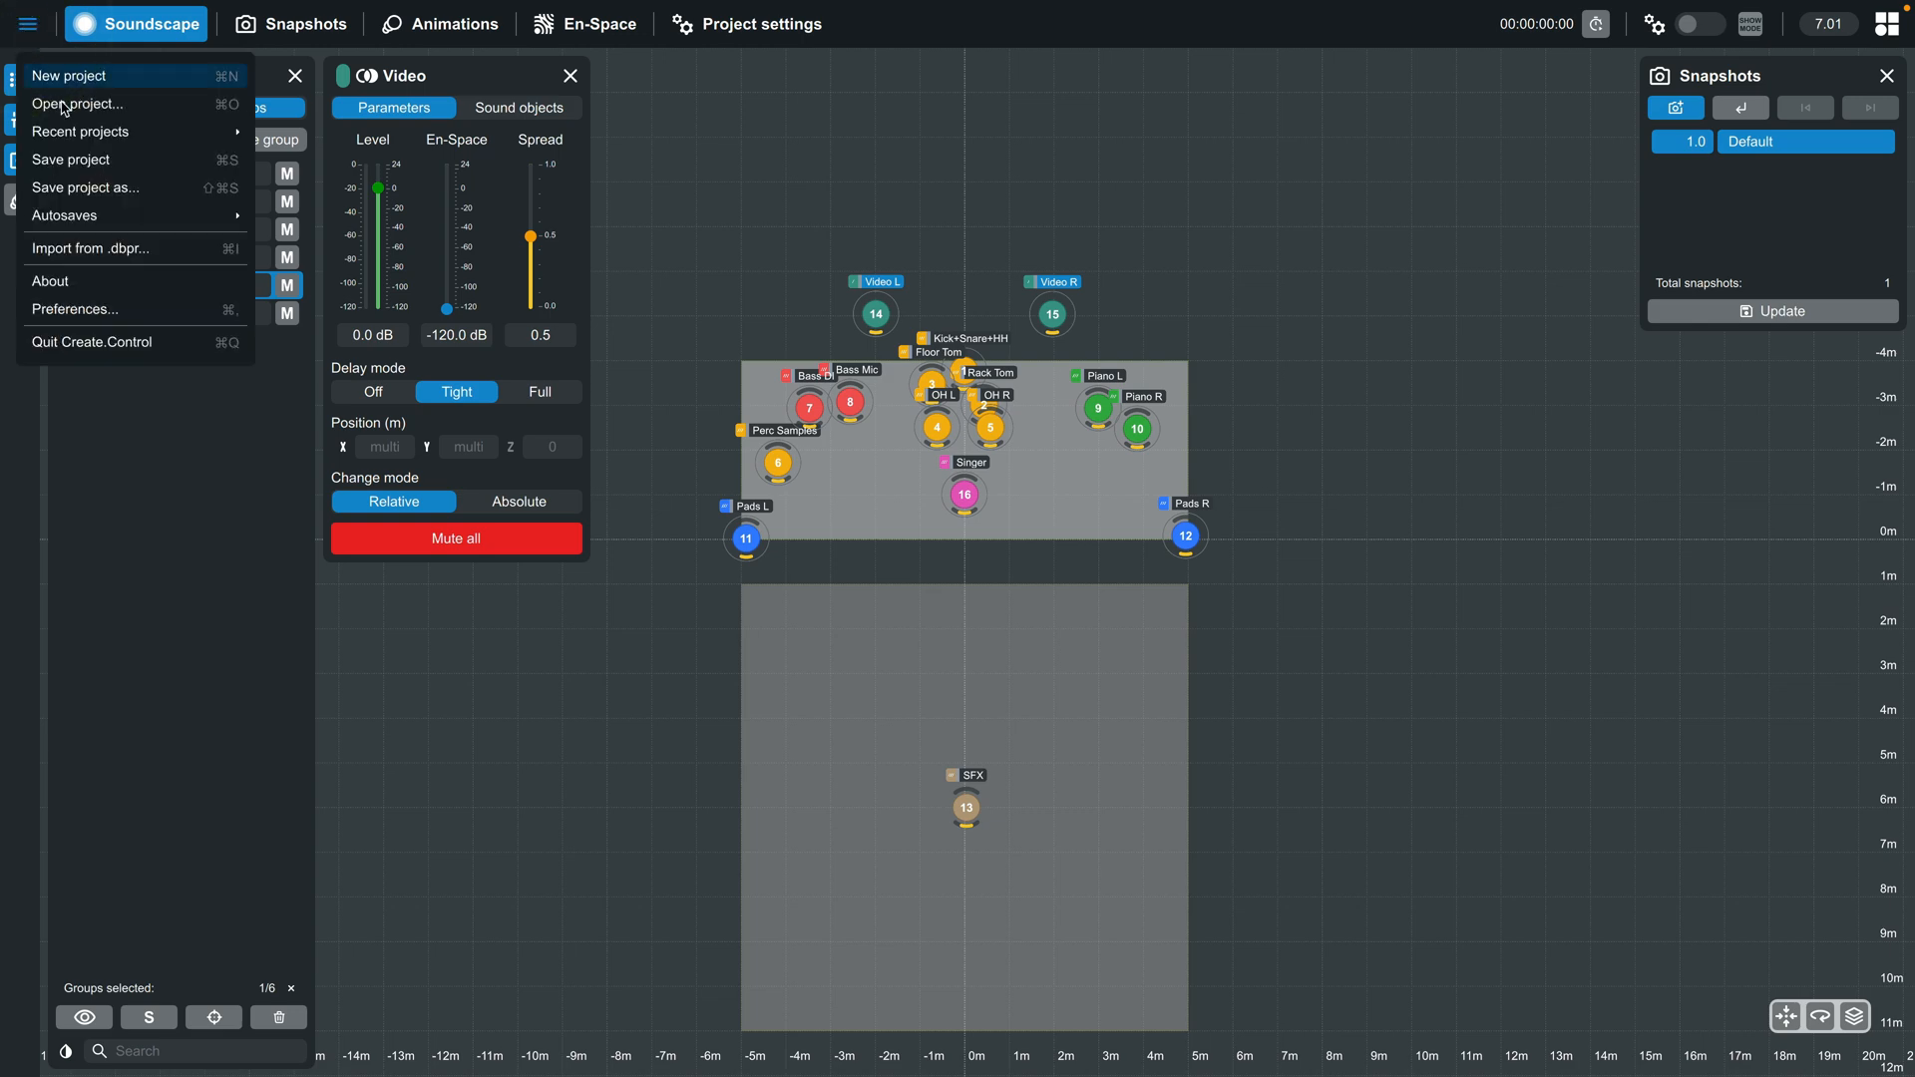
pyautogui.click(95, 252)
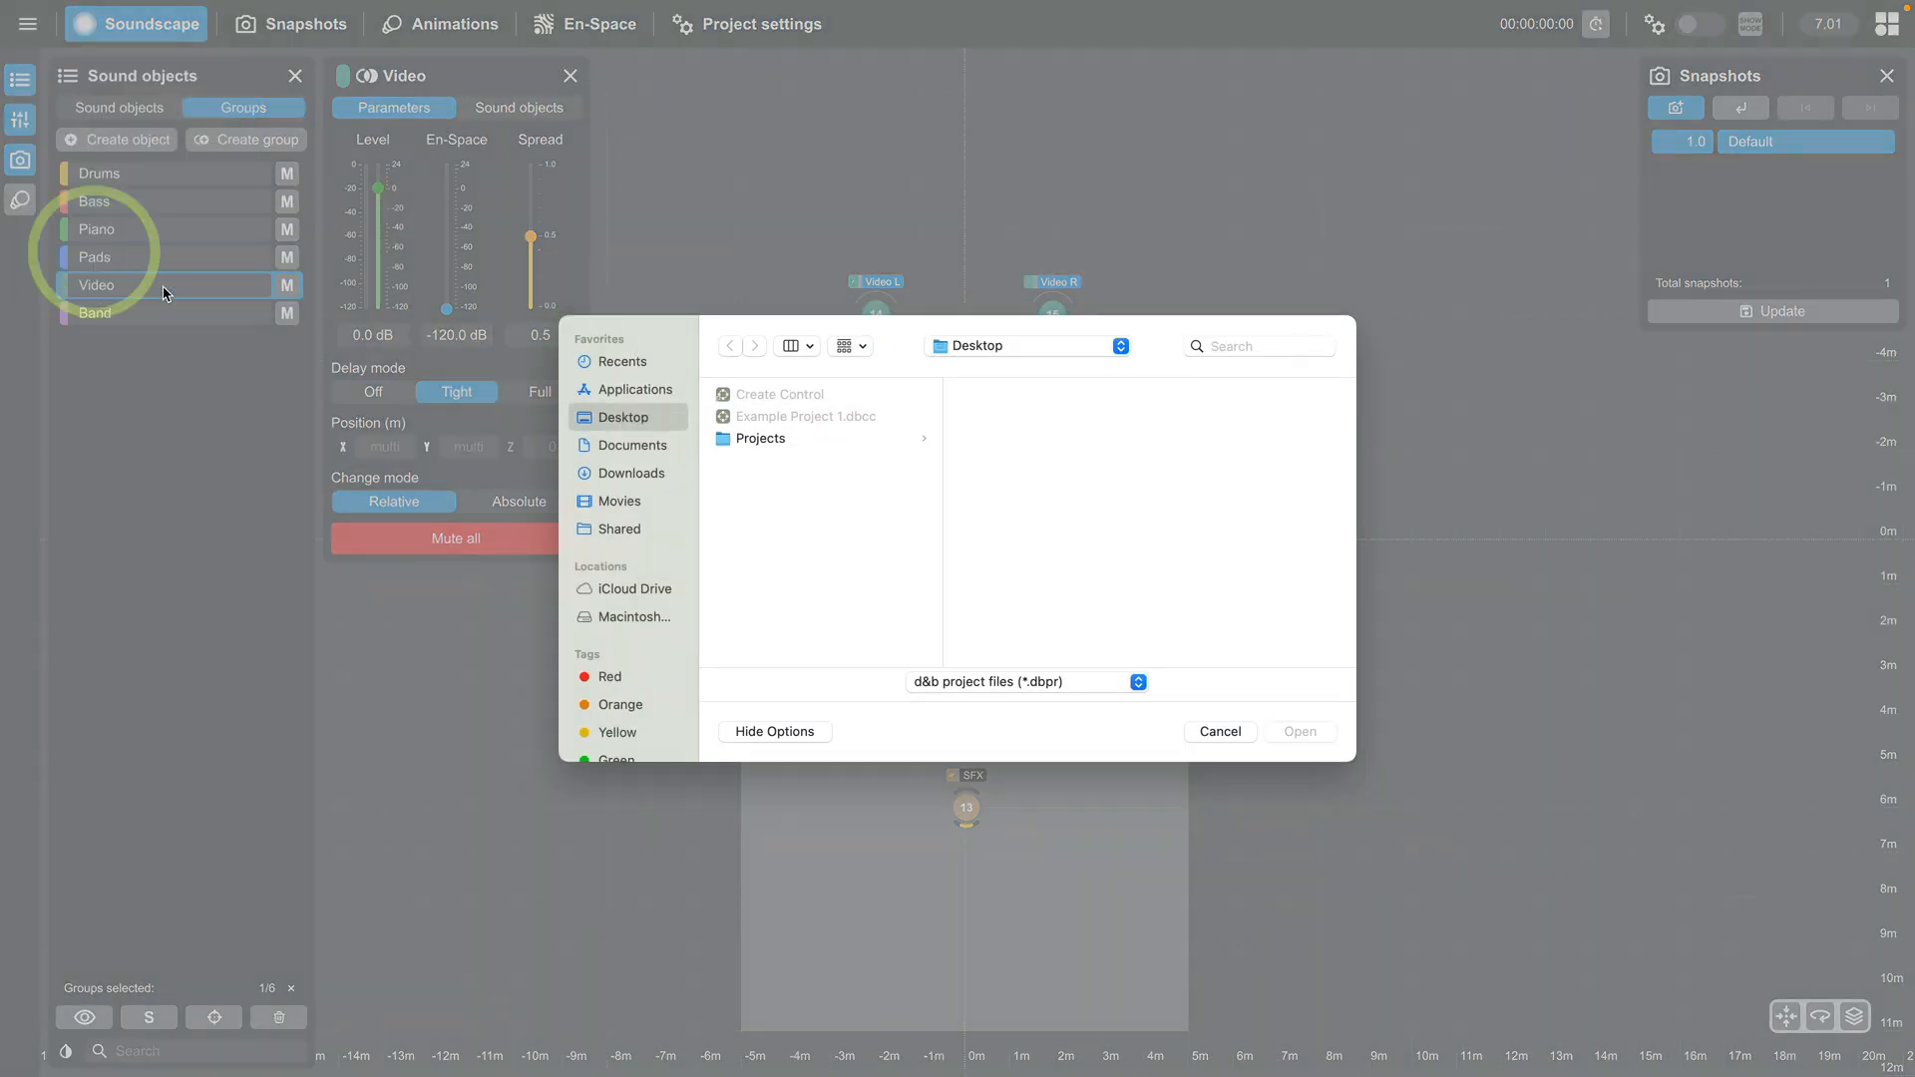
pyautogui.click(749, 440)
pyautogui.click(1029, 440)
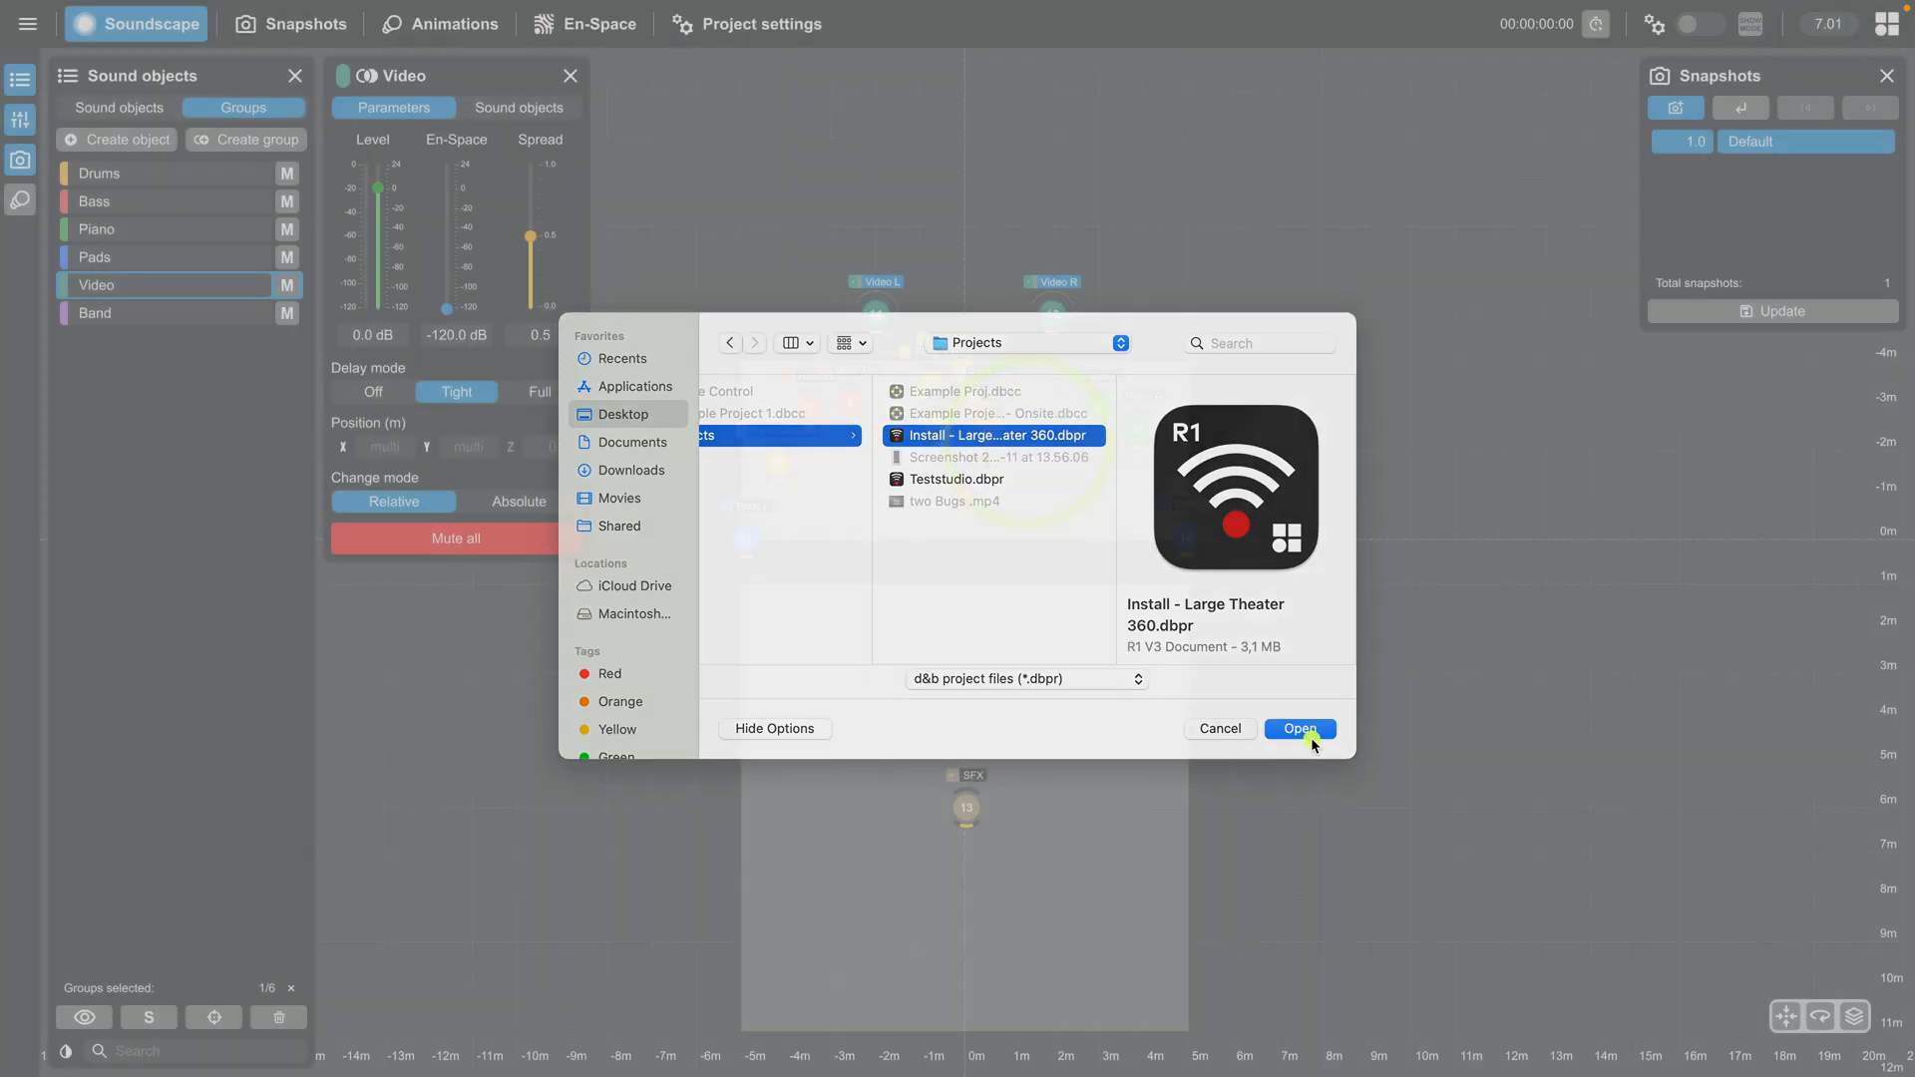
pyautogui.click(1299, 733)
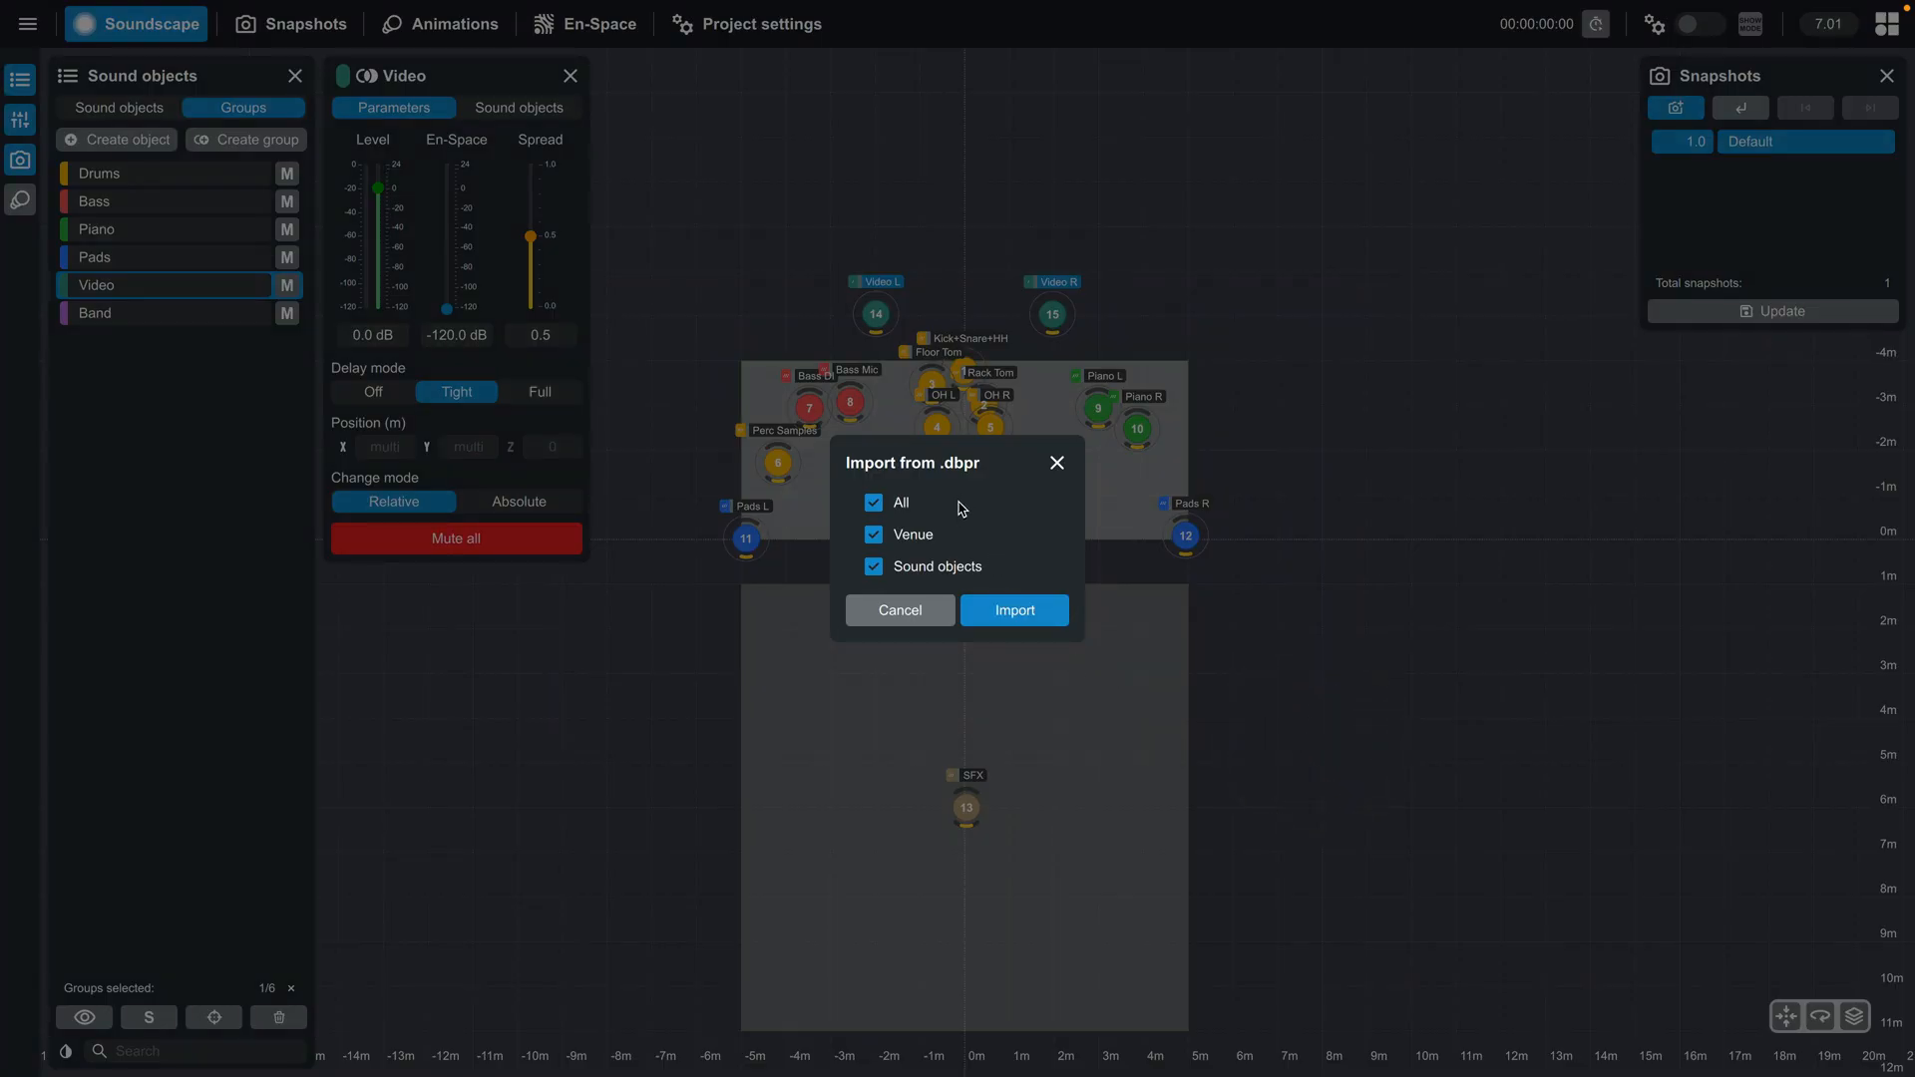
pyautogui.click(876, 569)
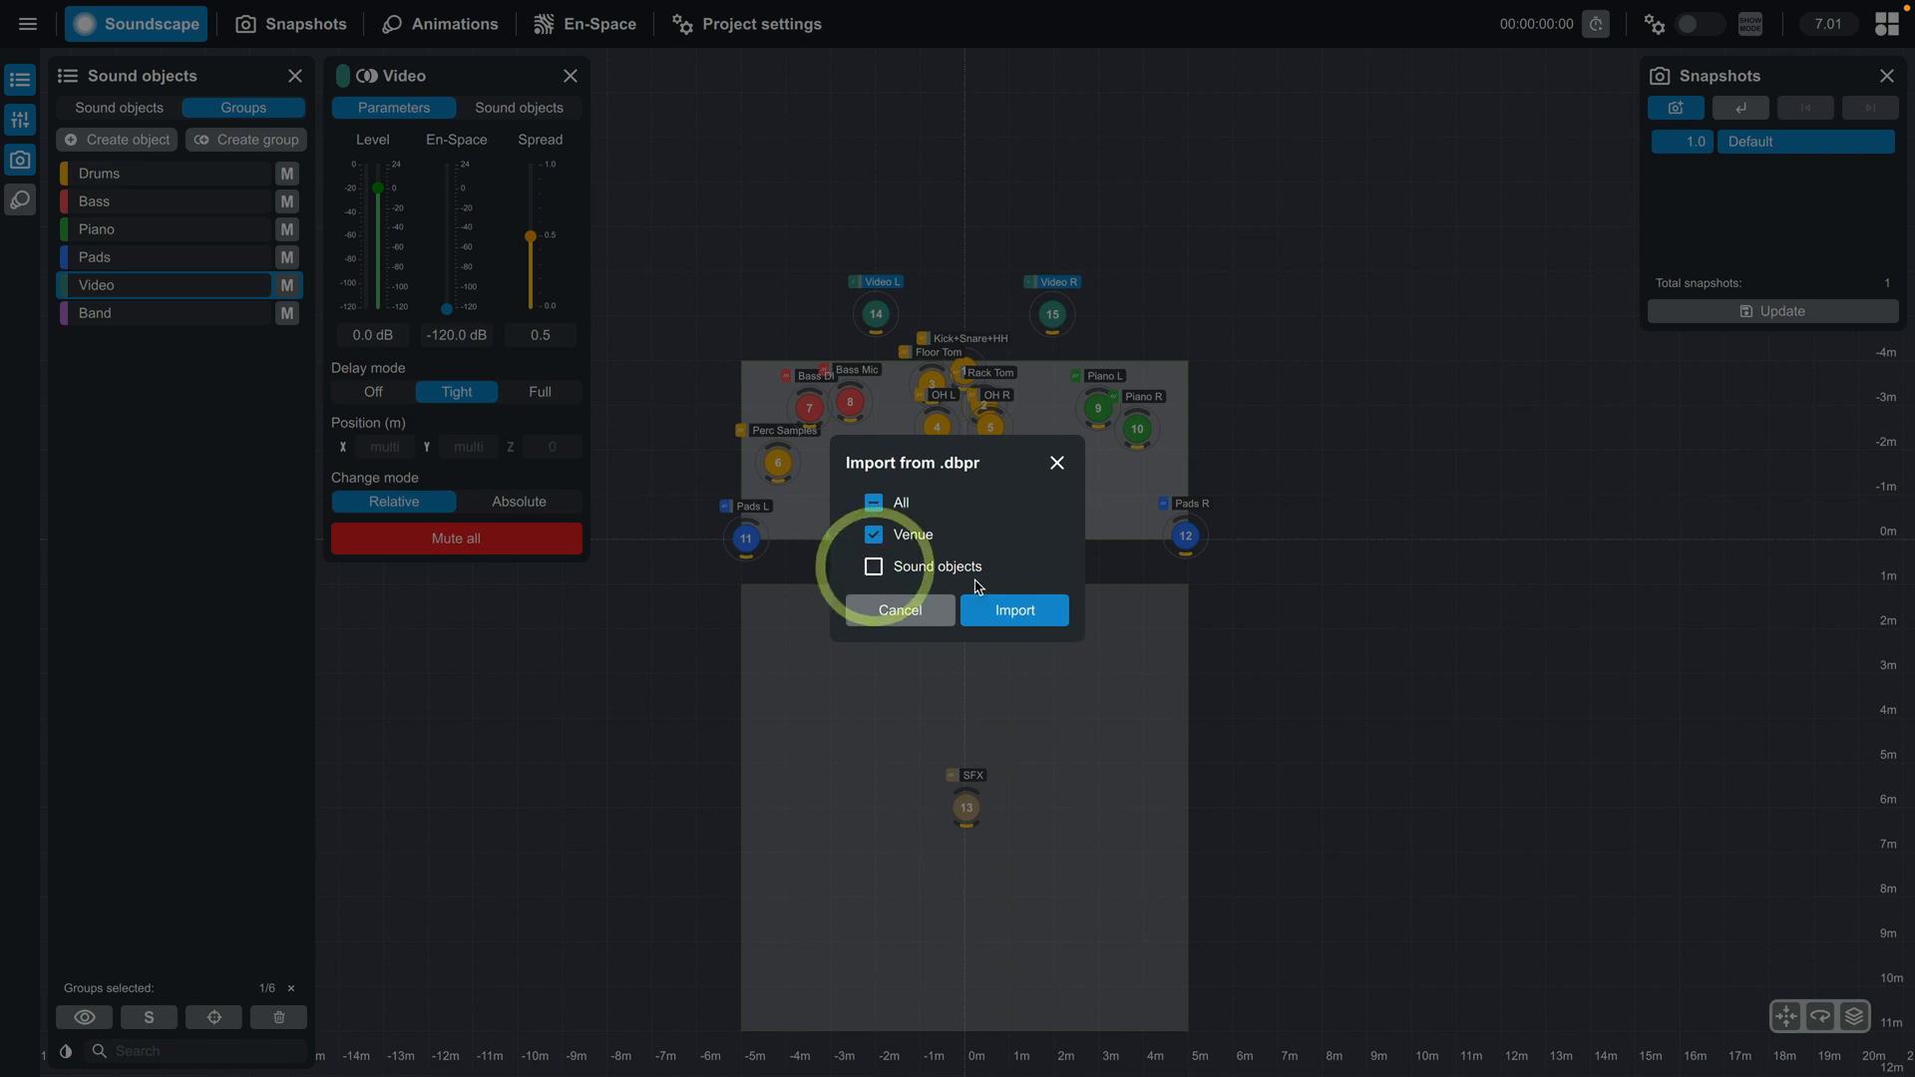
pyautogui.click(1015, 611)
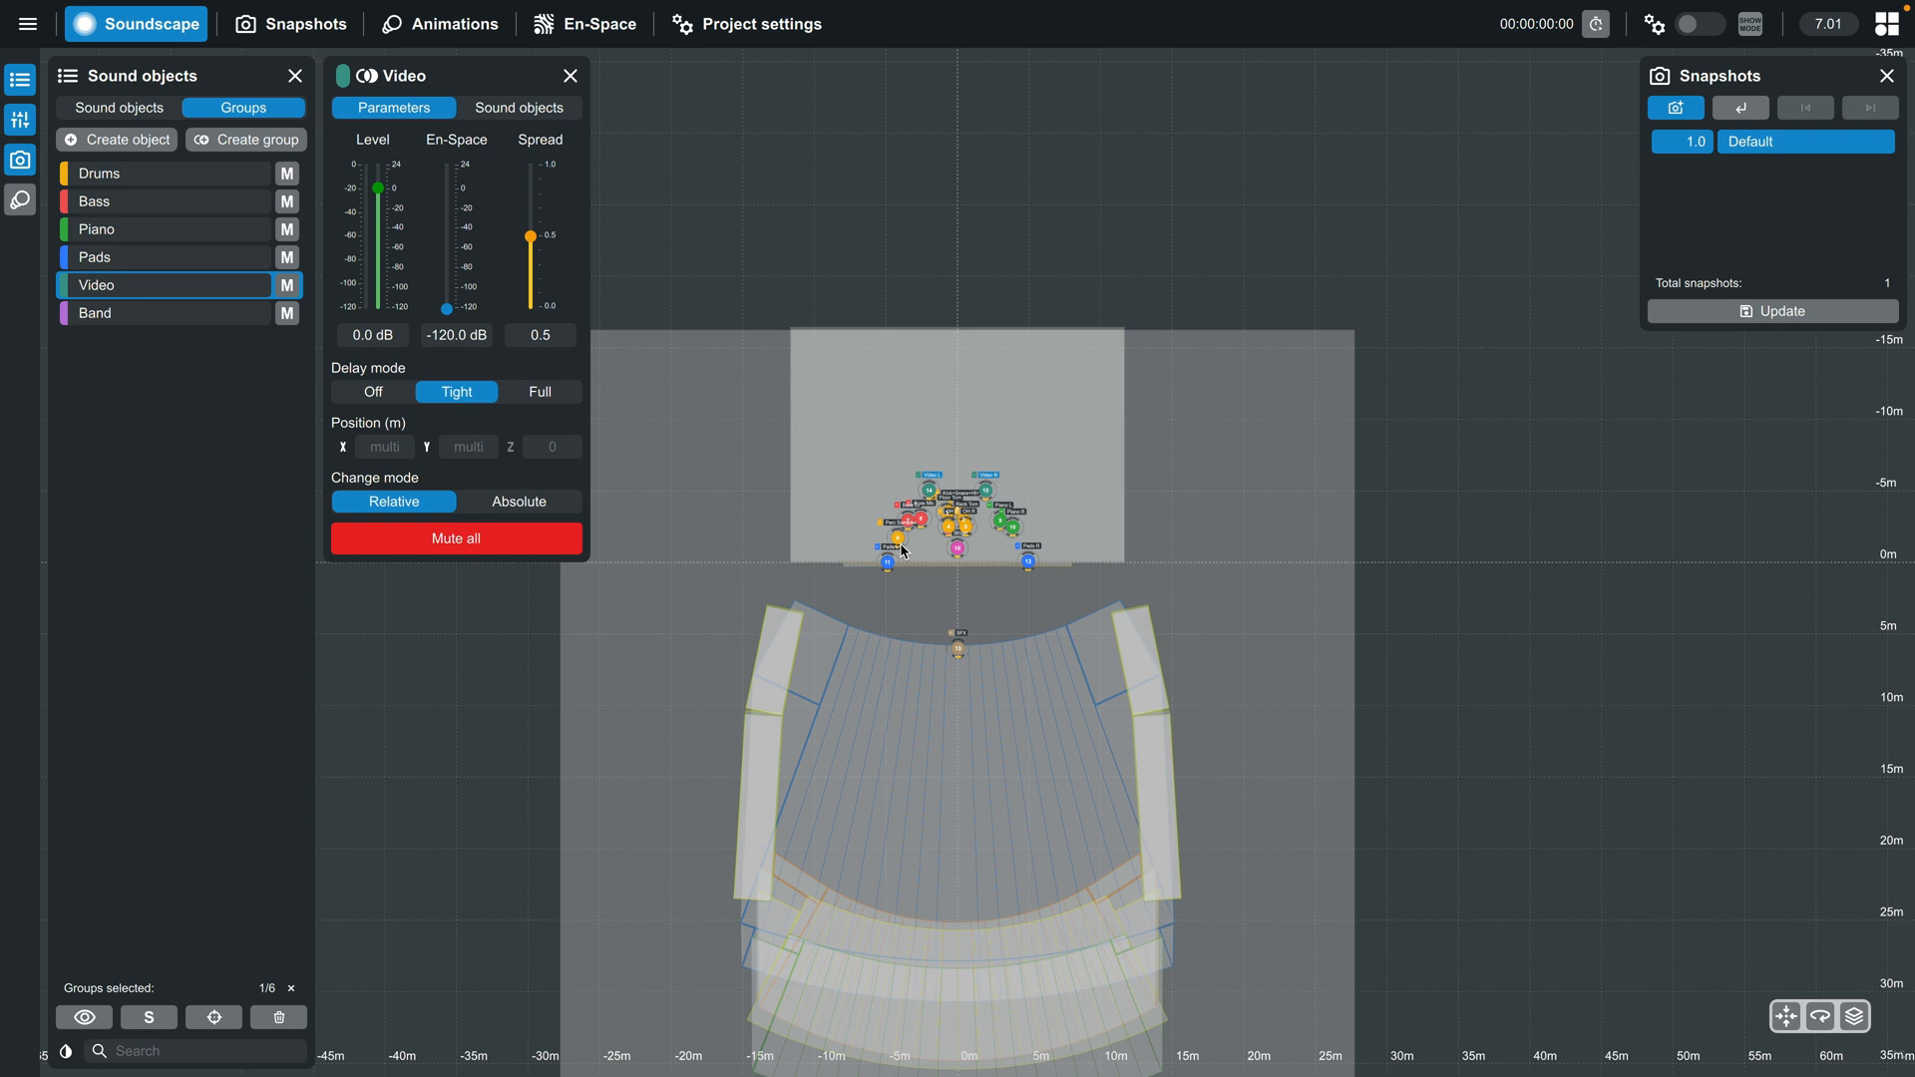
# - Scale the project to the new venue with top 355, bottom 335, left 233 and right 233 %, and burn the scaling permanently
pyautogui.click(752, 26)
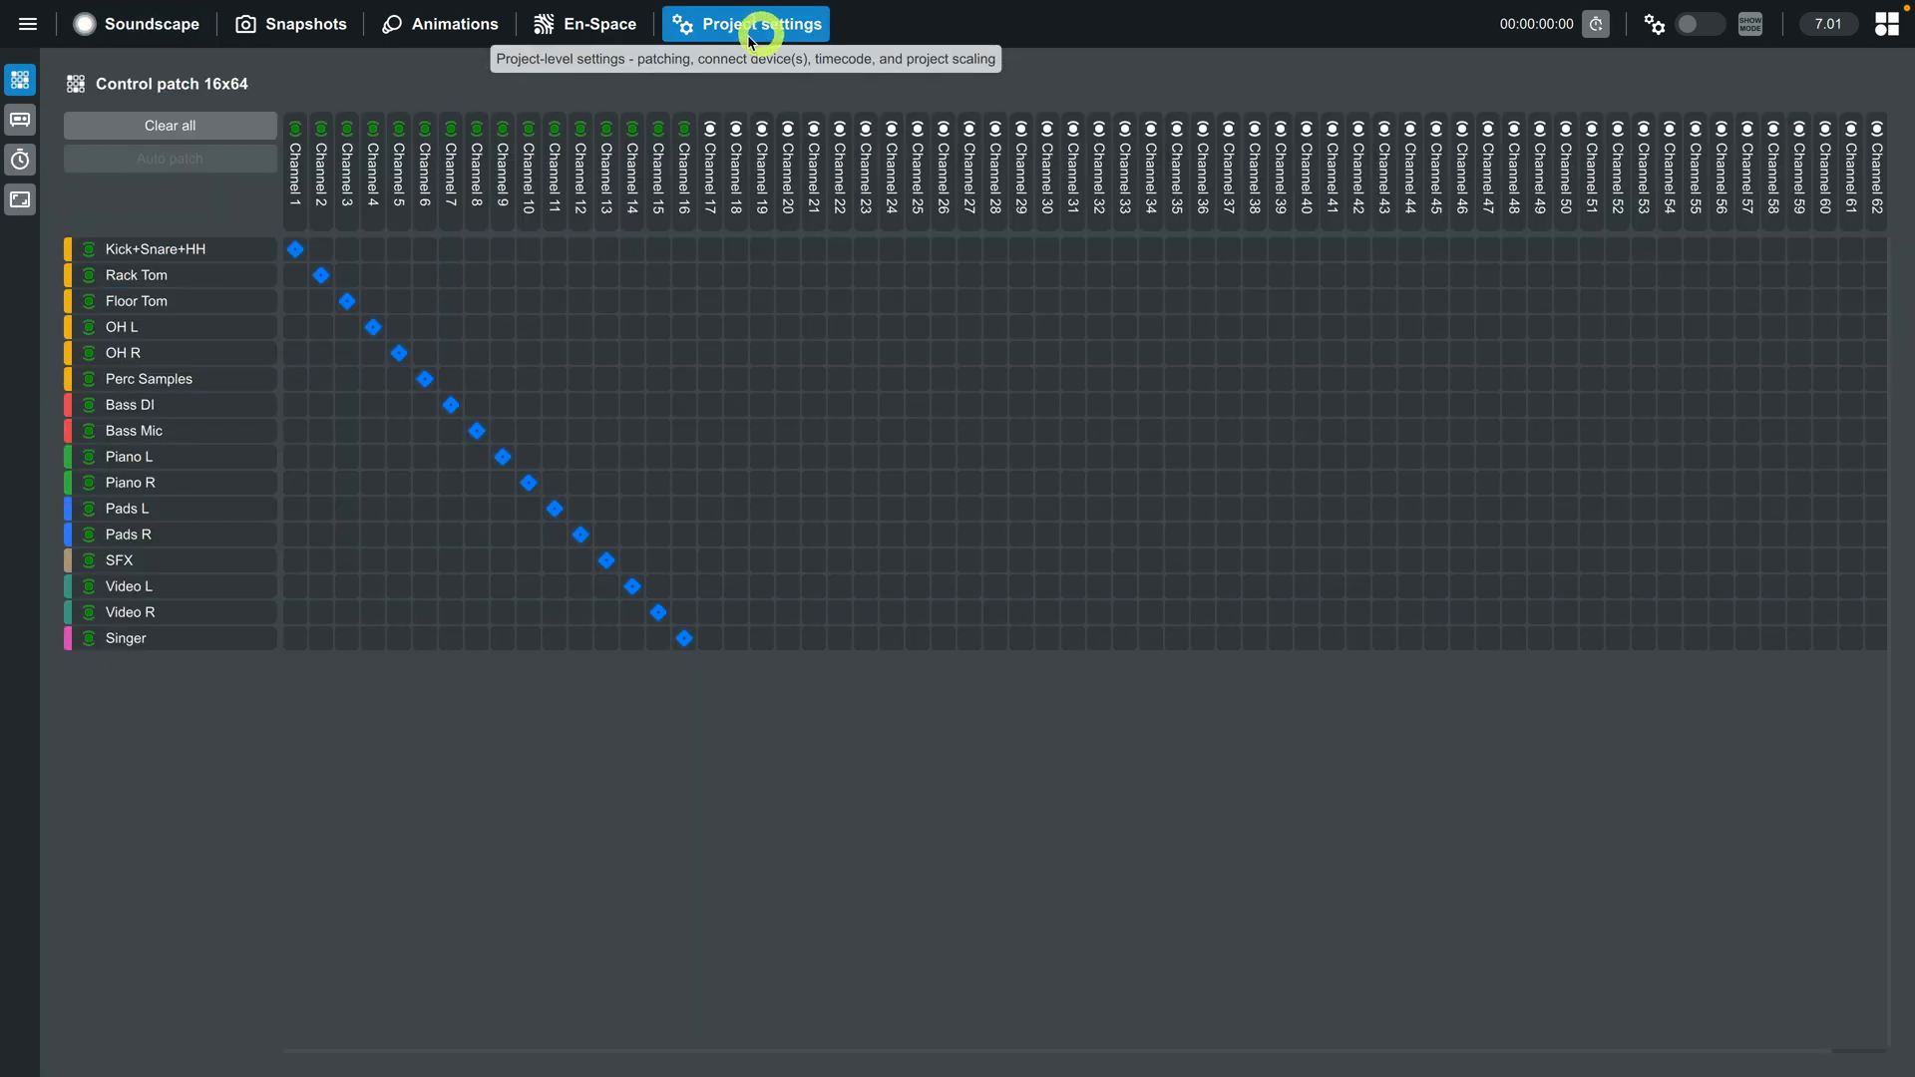
pyautogui.click(20, 200)
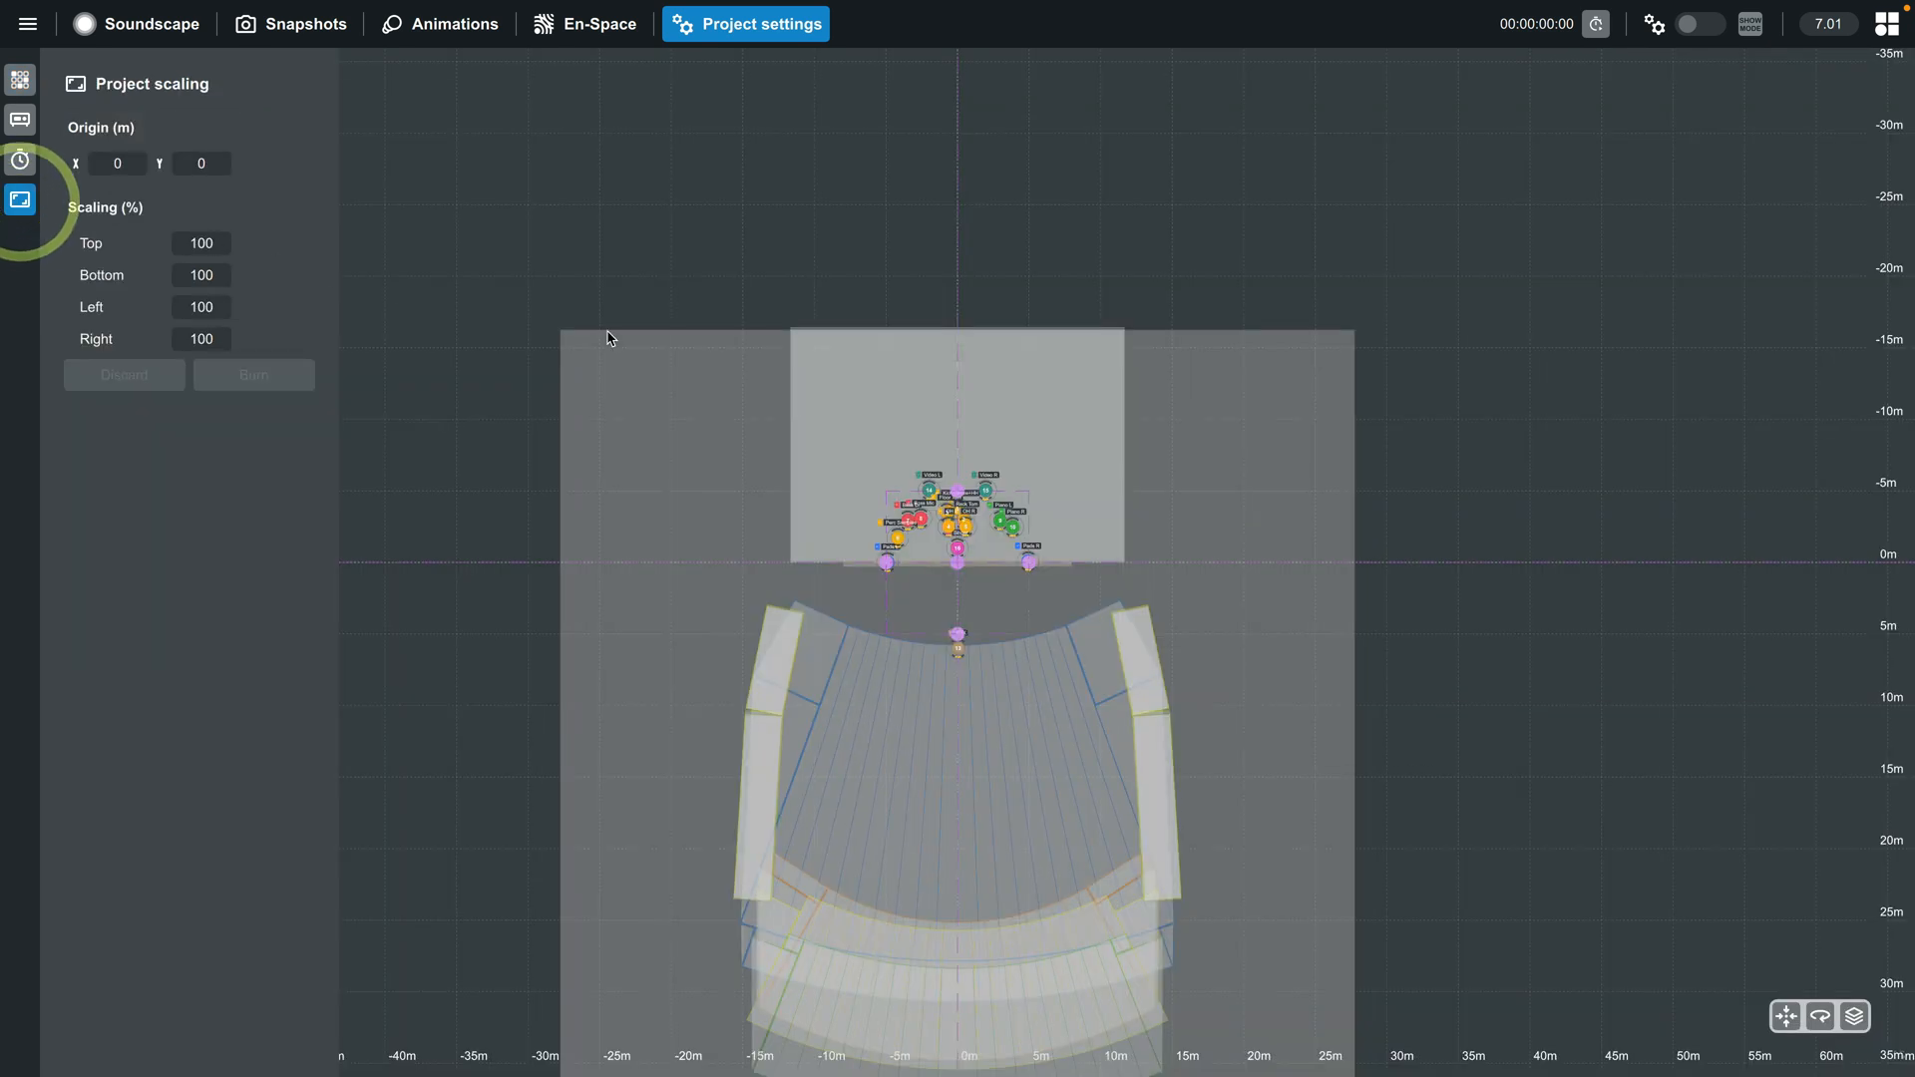
pyautogui.moveTo(958, 499); pyautogui.dragTo(957, 308)
pyautogui.moveTo(887, 562); pyautogui.dragTo(793, 566)
pyautogui.moveTo(1029, 561); pyautogui.dragTo(1124, 563)
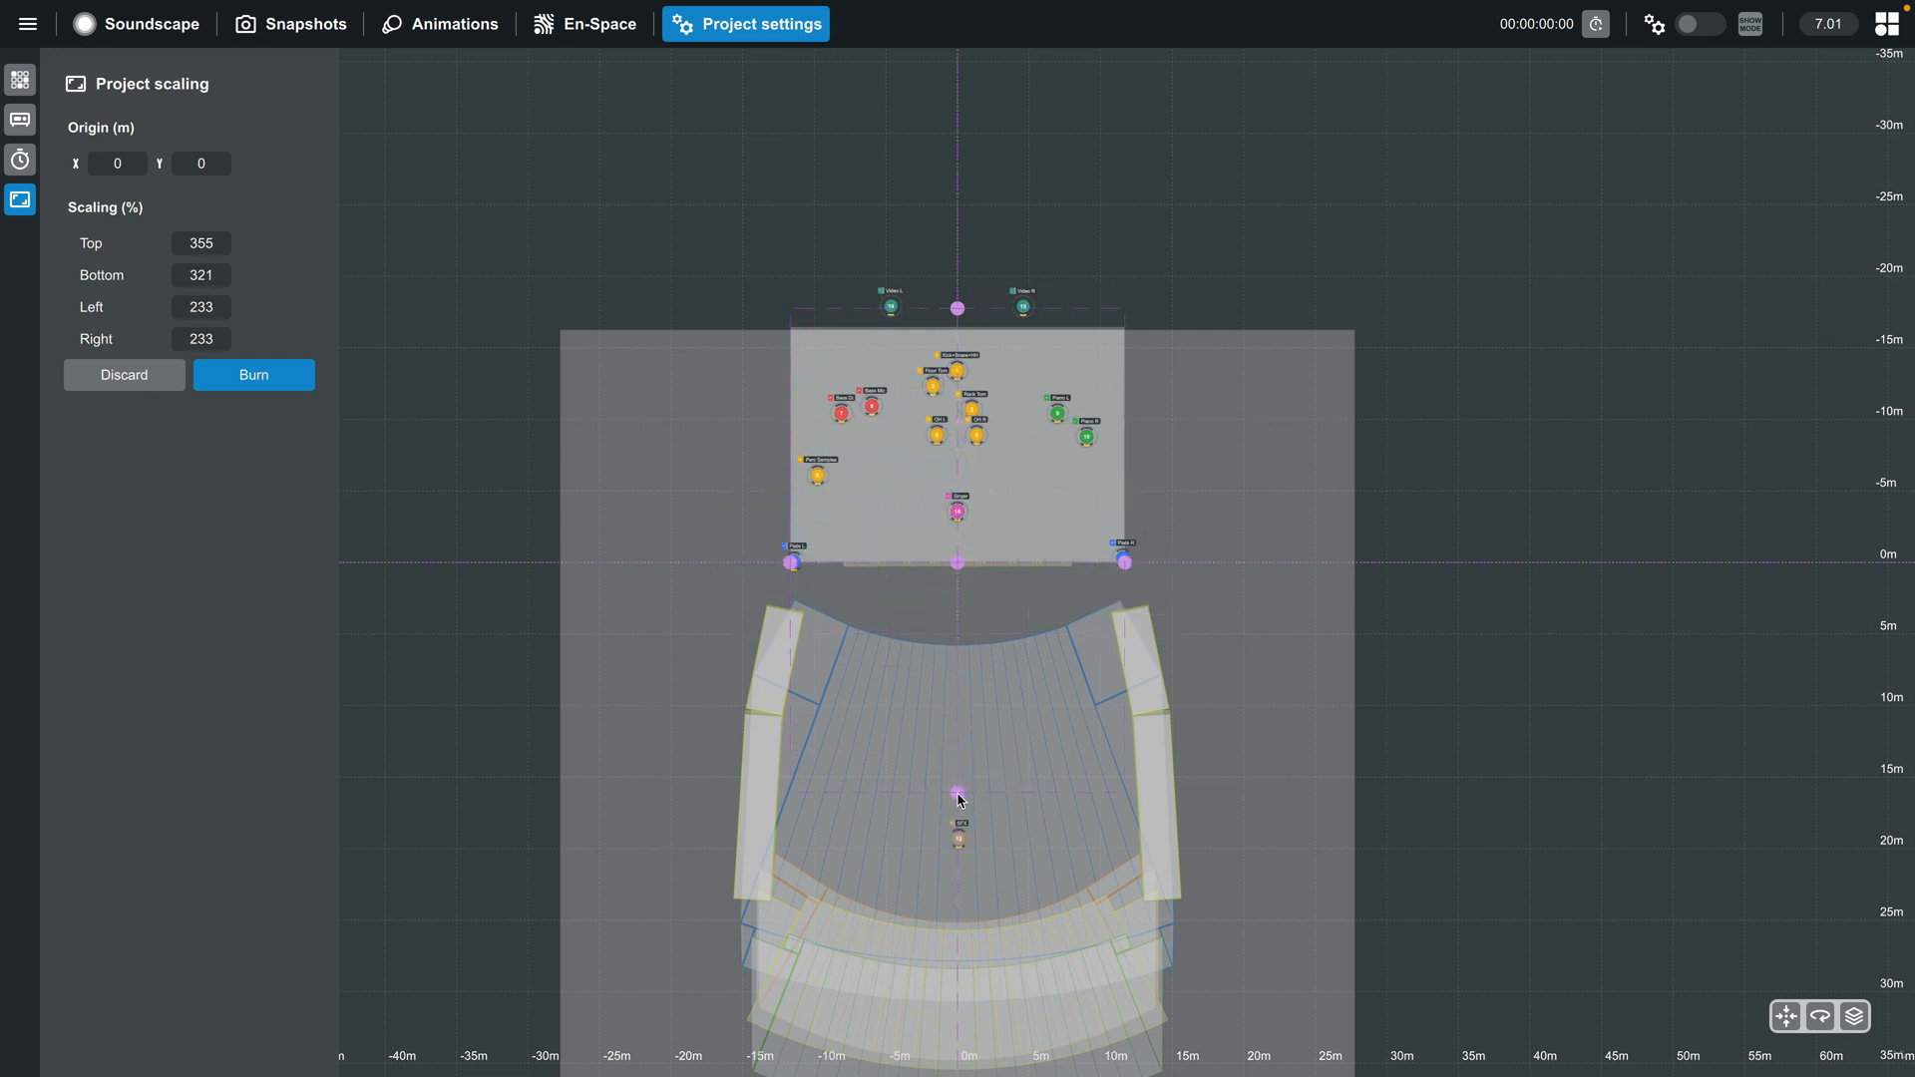
pyautogui.click(959, 806)
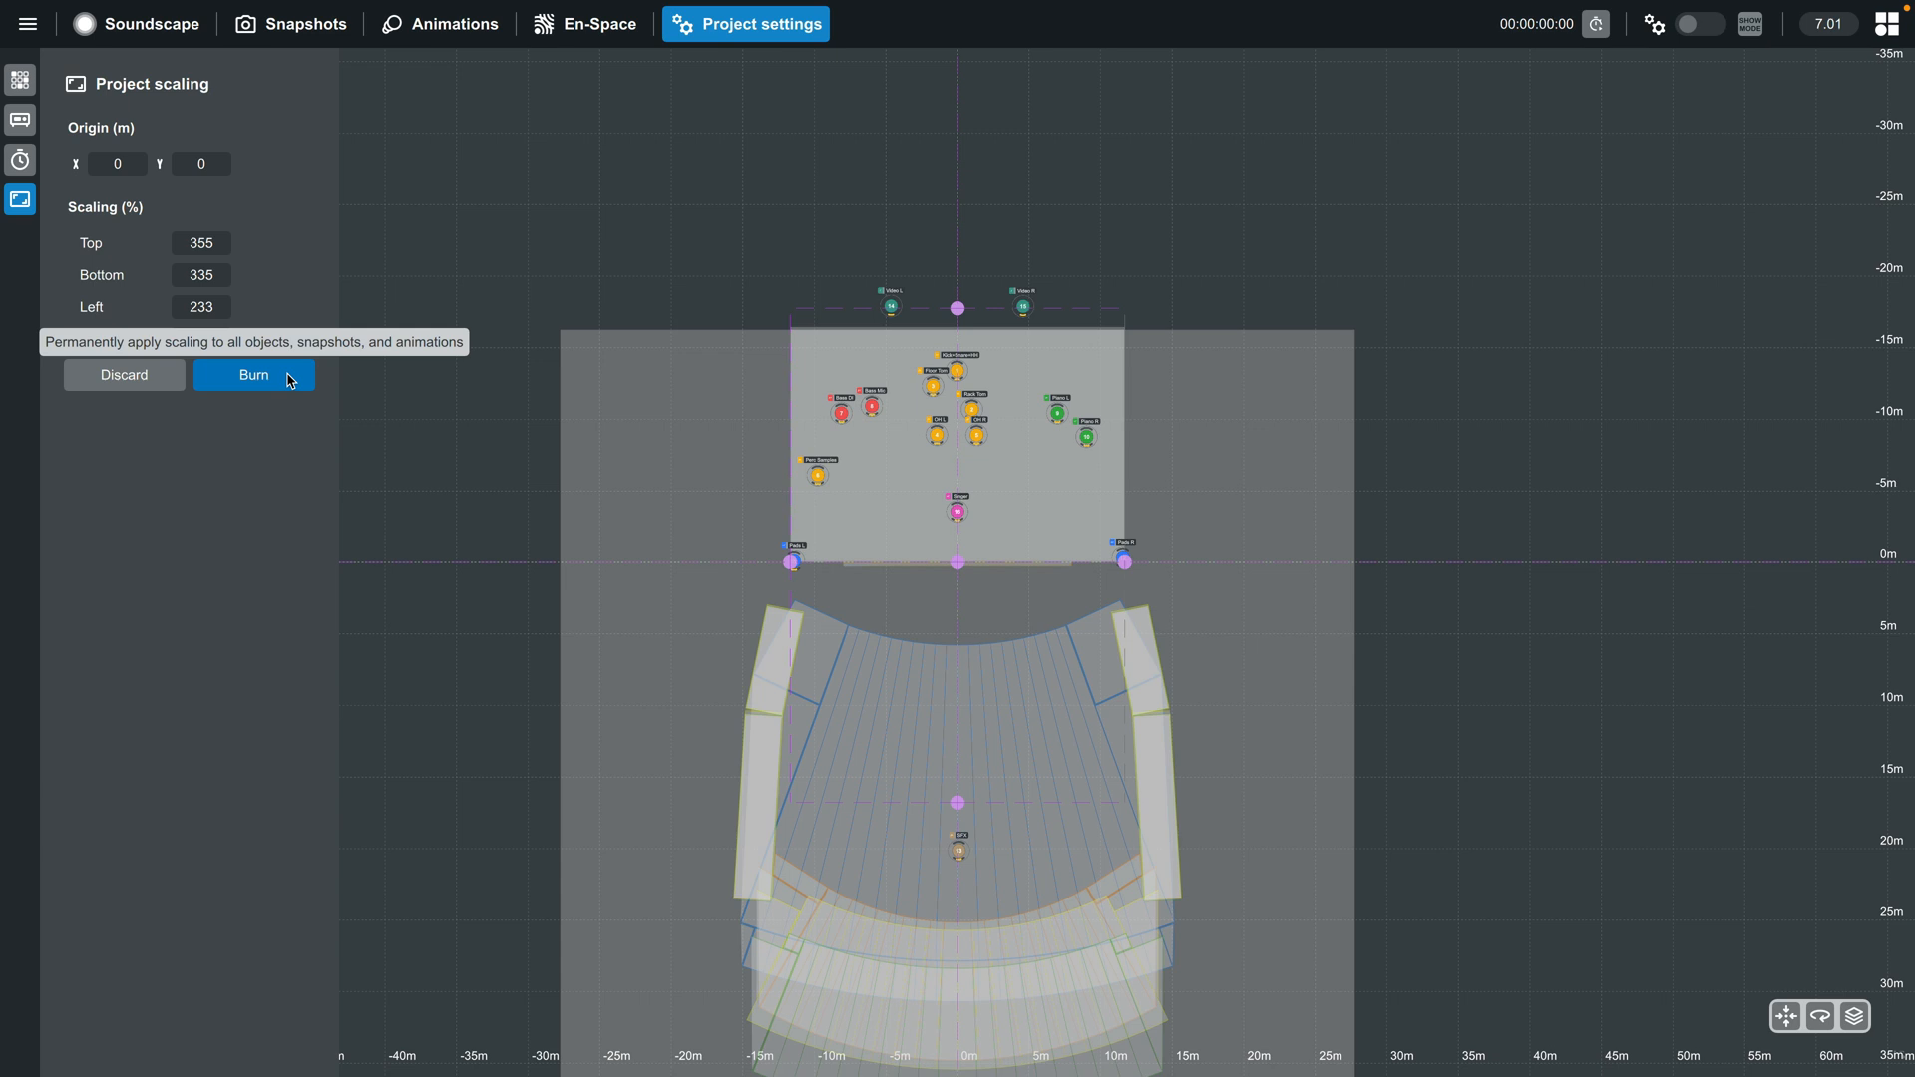
pyautogui.click(290, 380)
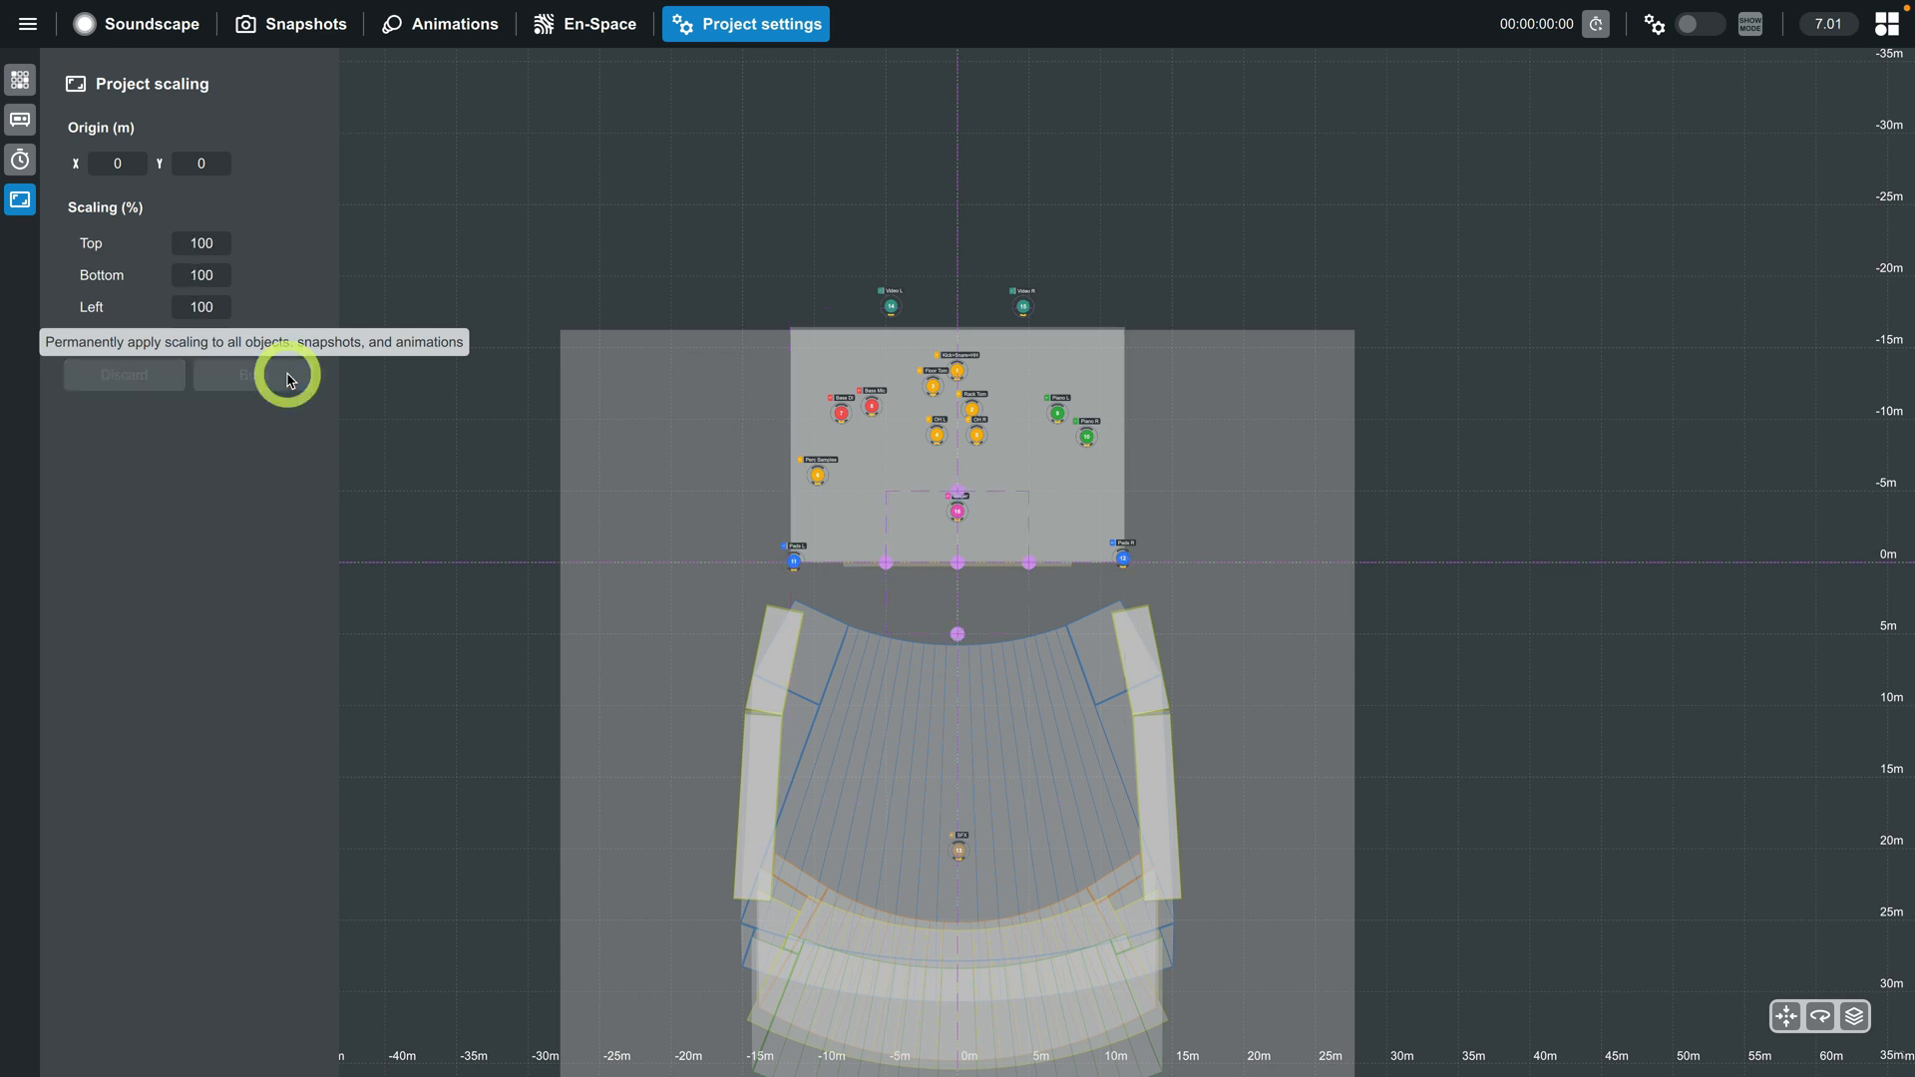
# - Save a copy of the project in the Projects folder as Example Project - Venue1
pyautogui.click(126, 30)
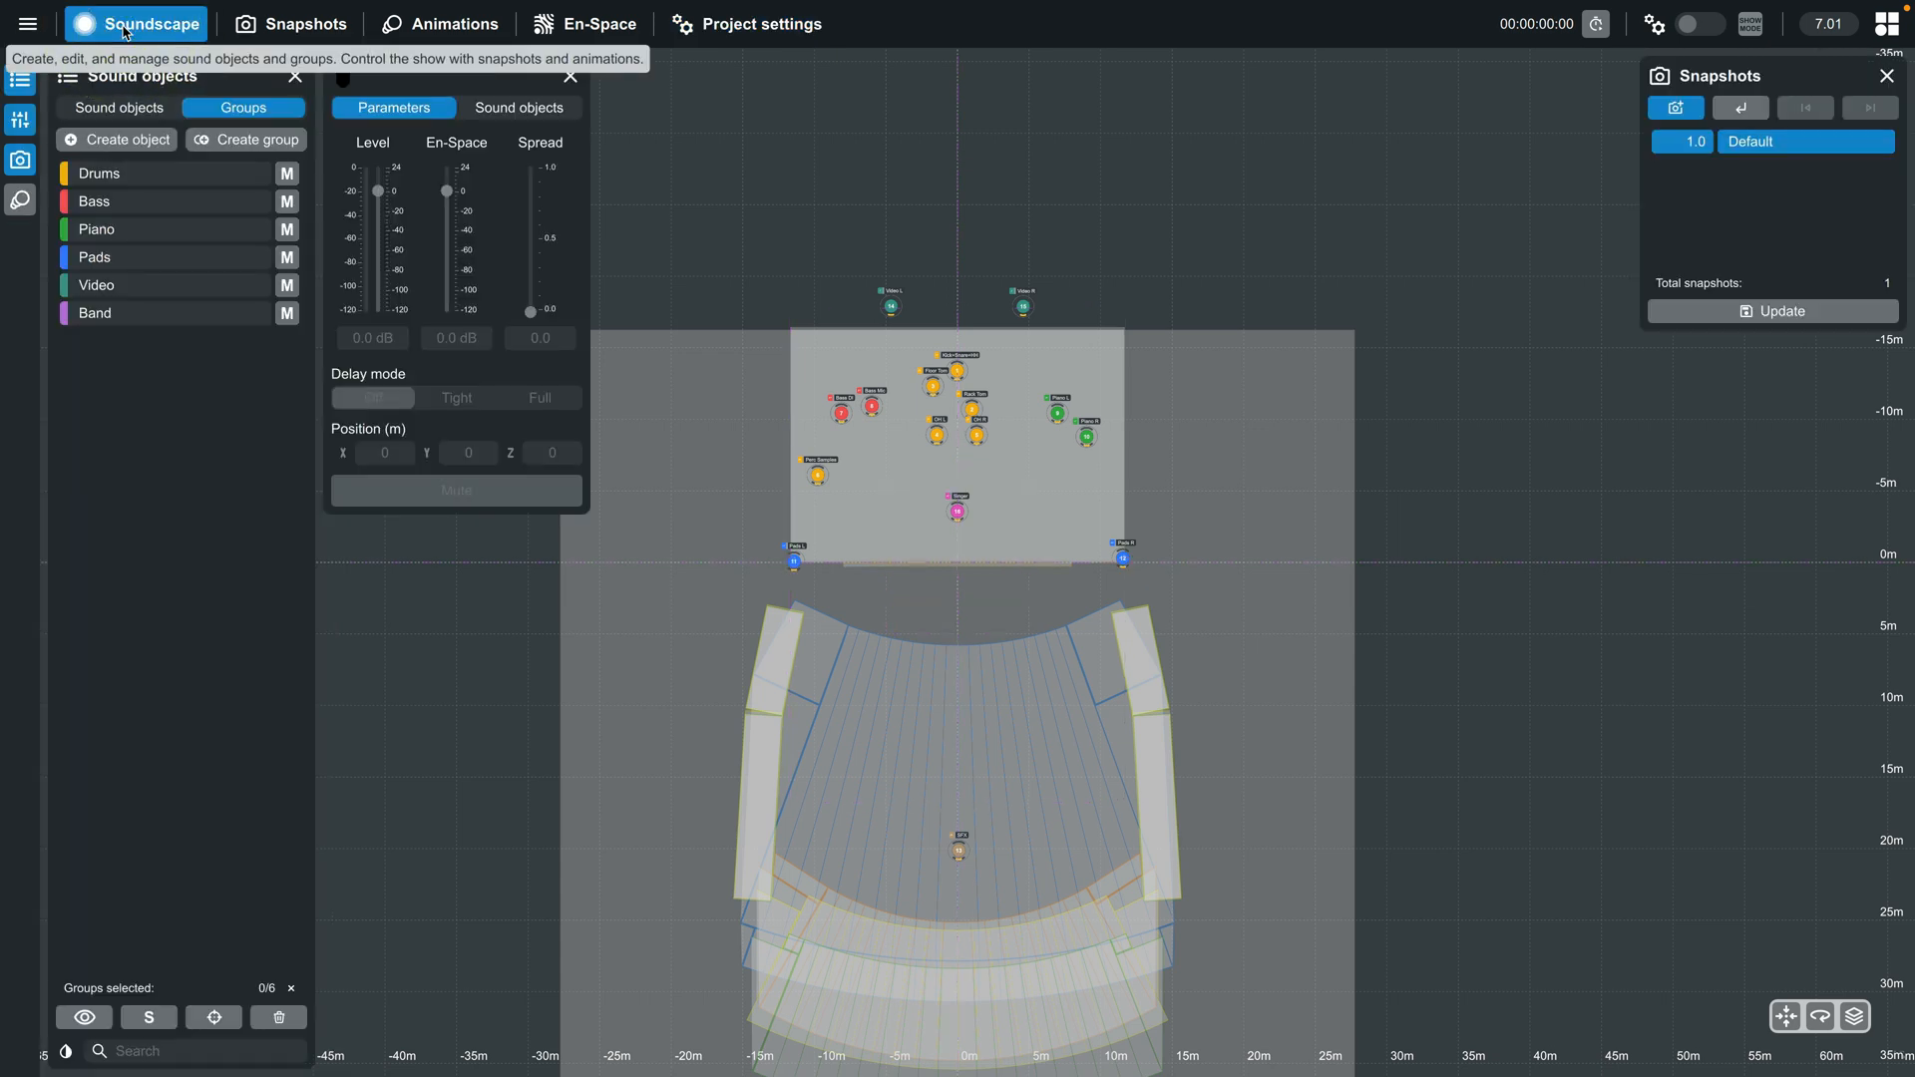
pyautogui.click(26, 25)
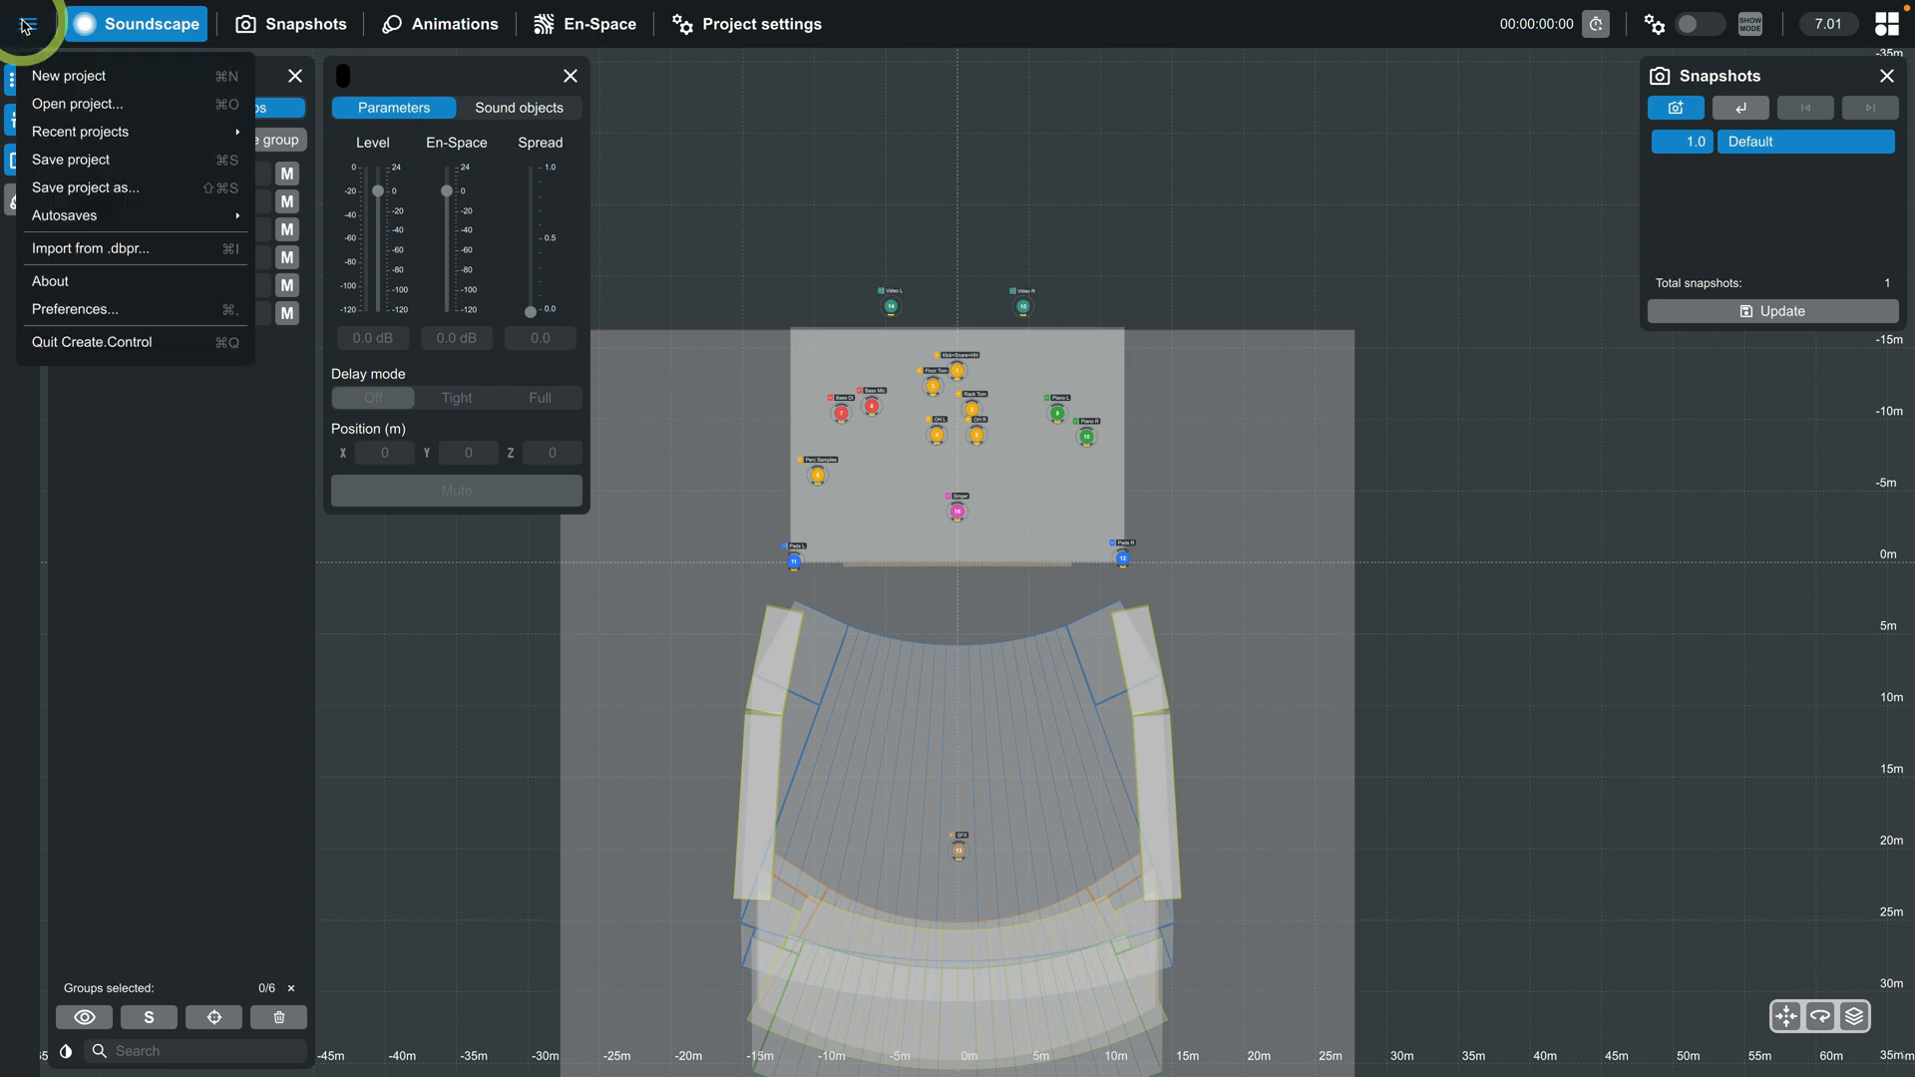
pyautogui.click(91, 186)
pyautogui.click(868, 502)
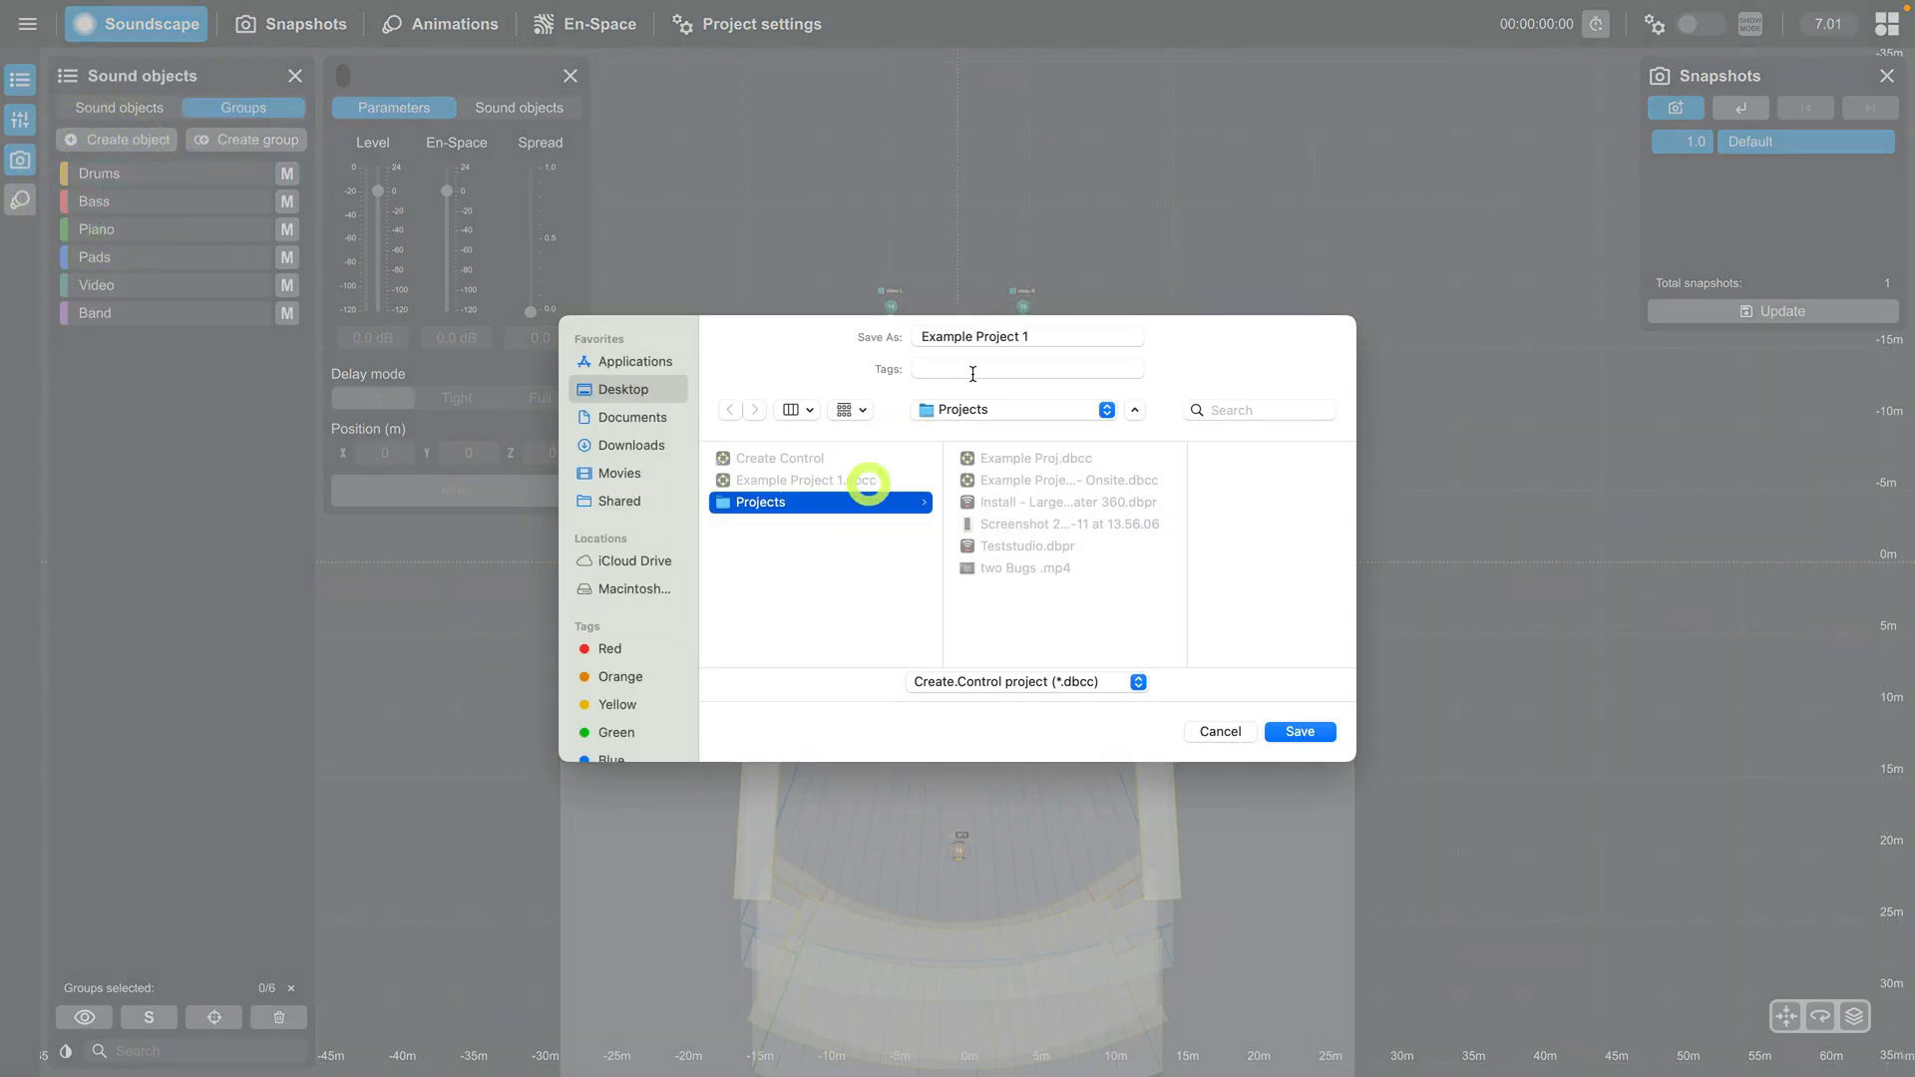
pyautogui.click(1042, 335)
pyautogui.write('- Venue')
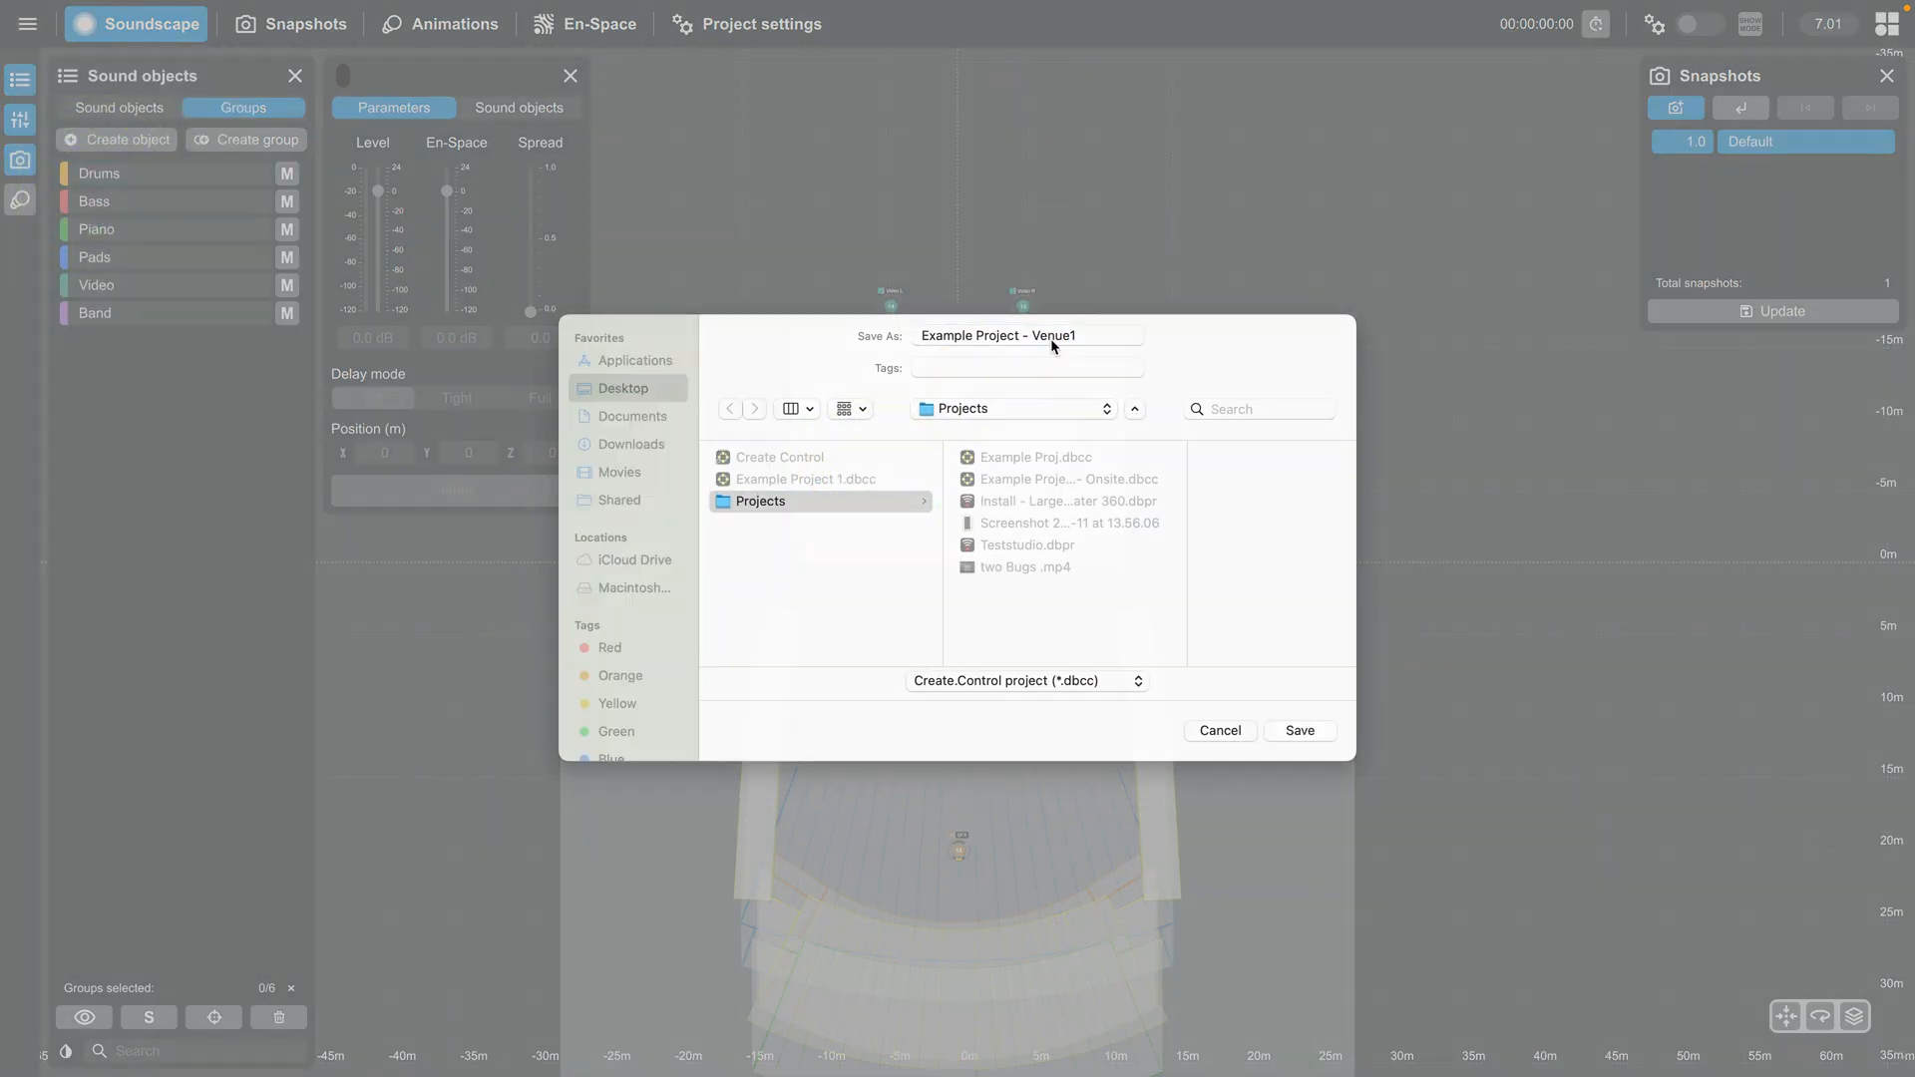
pyautogui.press('Return')
# - Create an animation named Circle and select it in the animations list
pyautogui.click(447, 24)
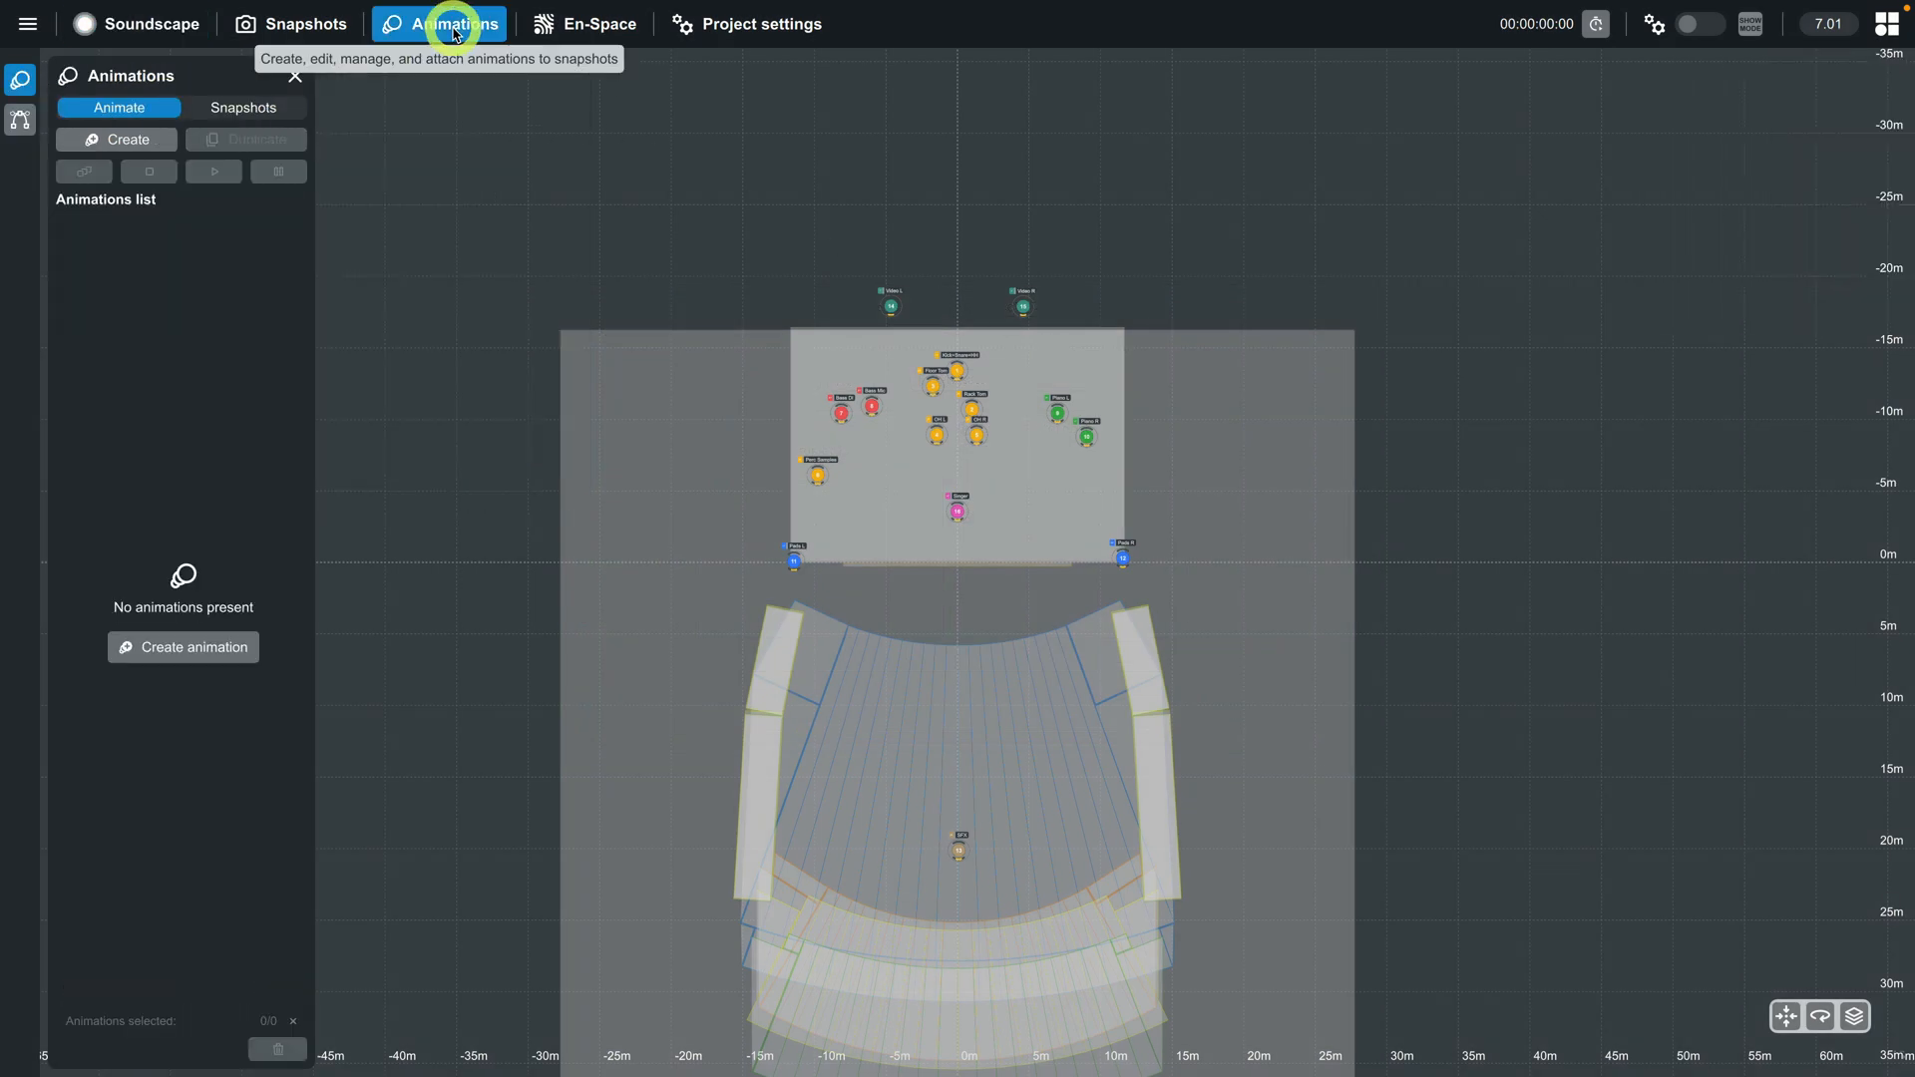
pyautogui.click(120, 138)
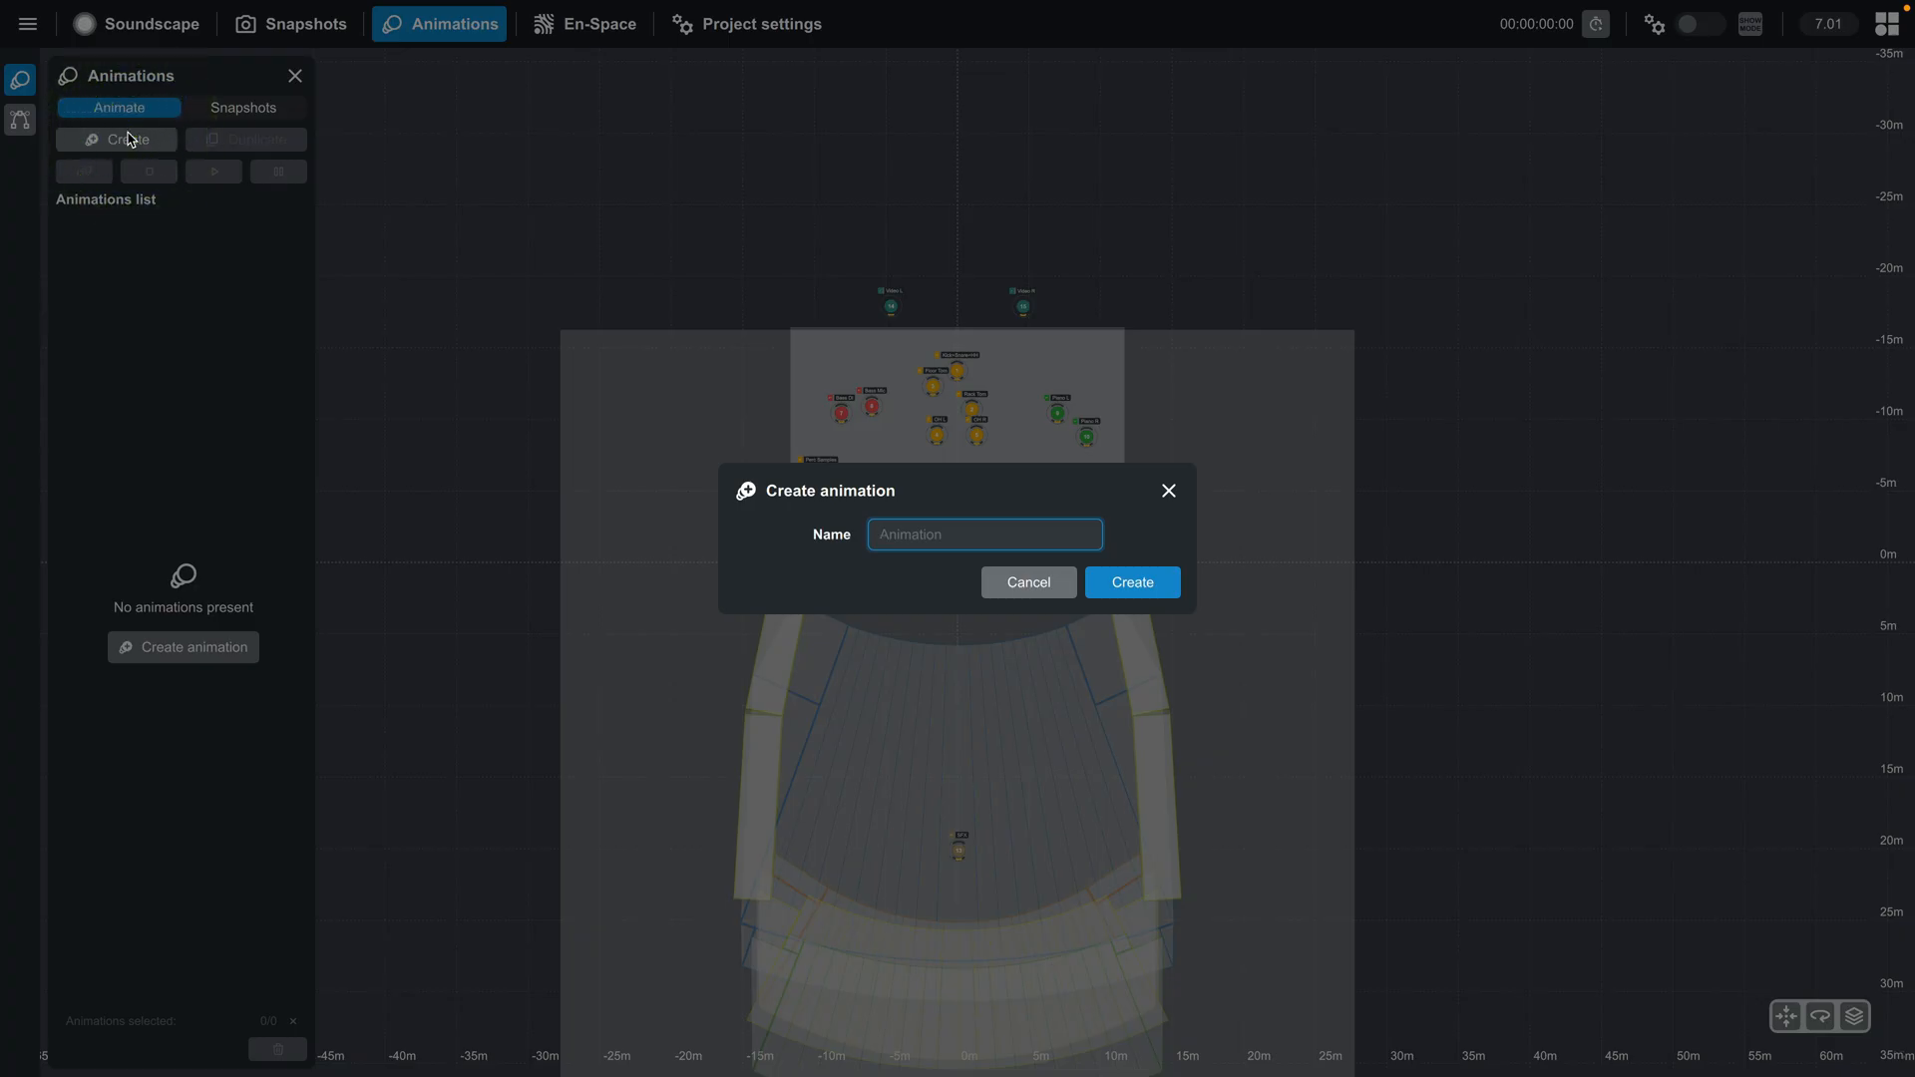
pyautogui.write('Circle')
pyautogui.press('Return')
pyautogui.click(134, 225)
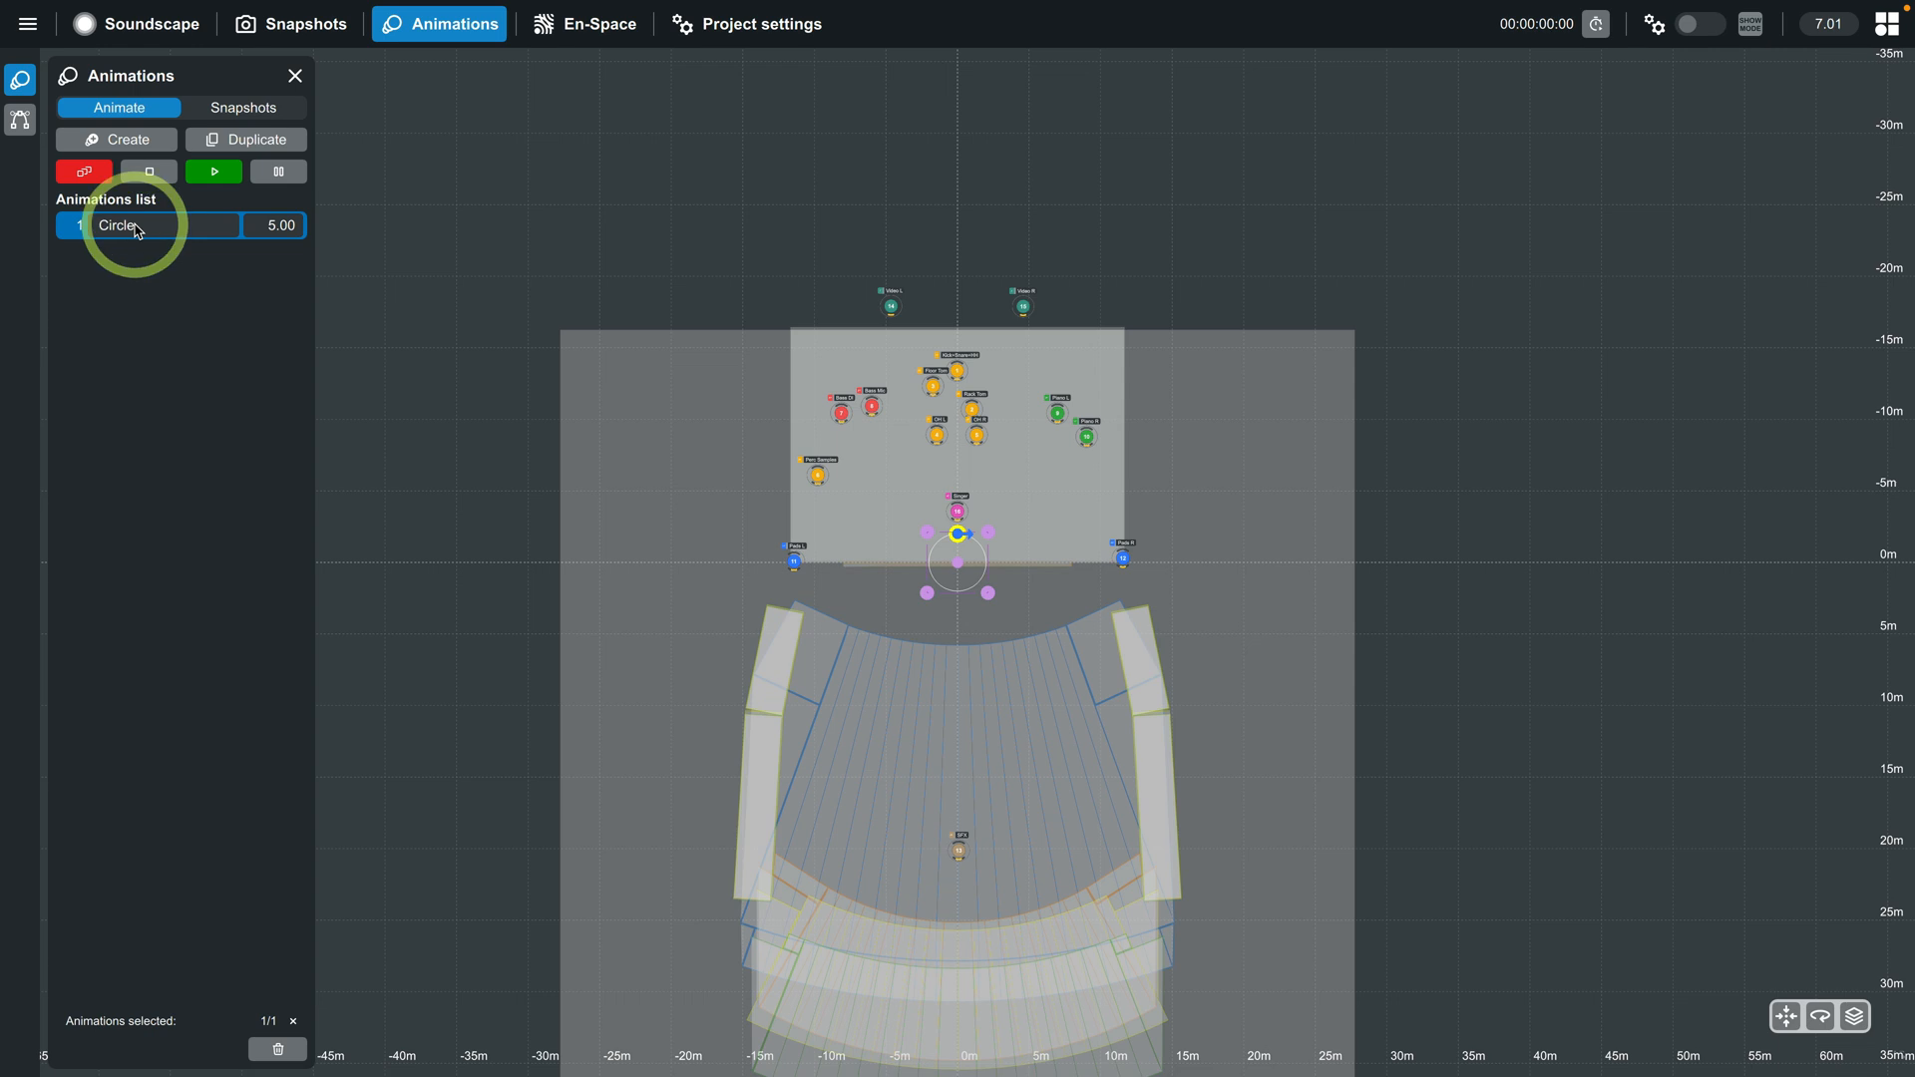
# - Move and enlarge the Circle trajectory so that it encloses the whole audience area
pyautogui.moveTo(1145, 816); pyautogui.dragTo(1128, 594)
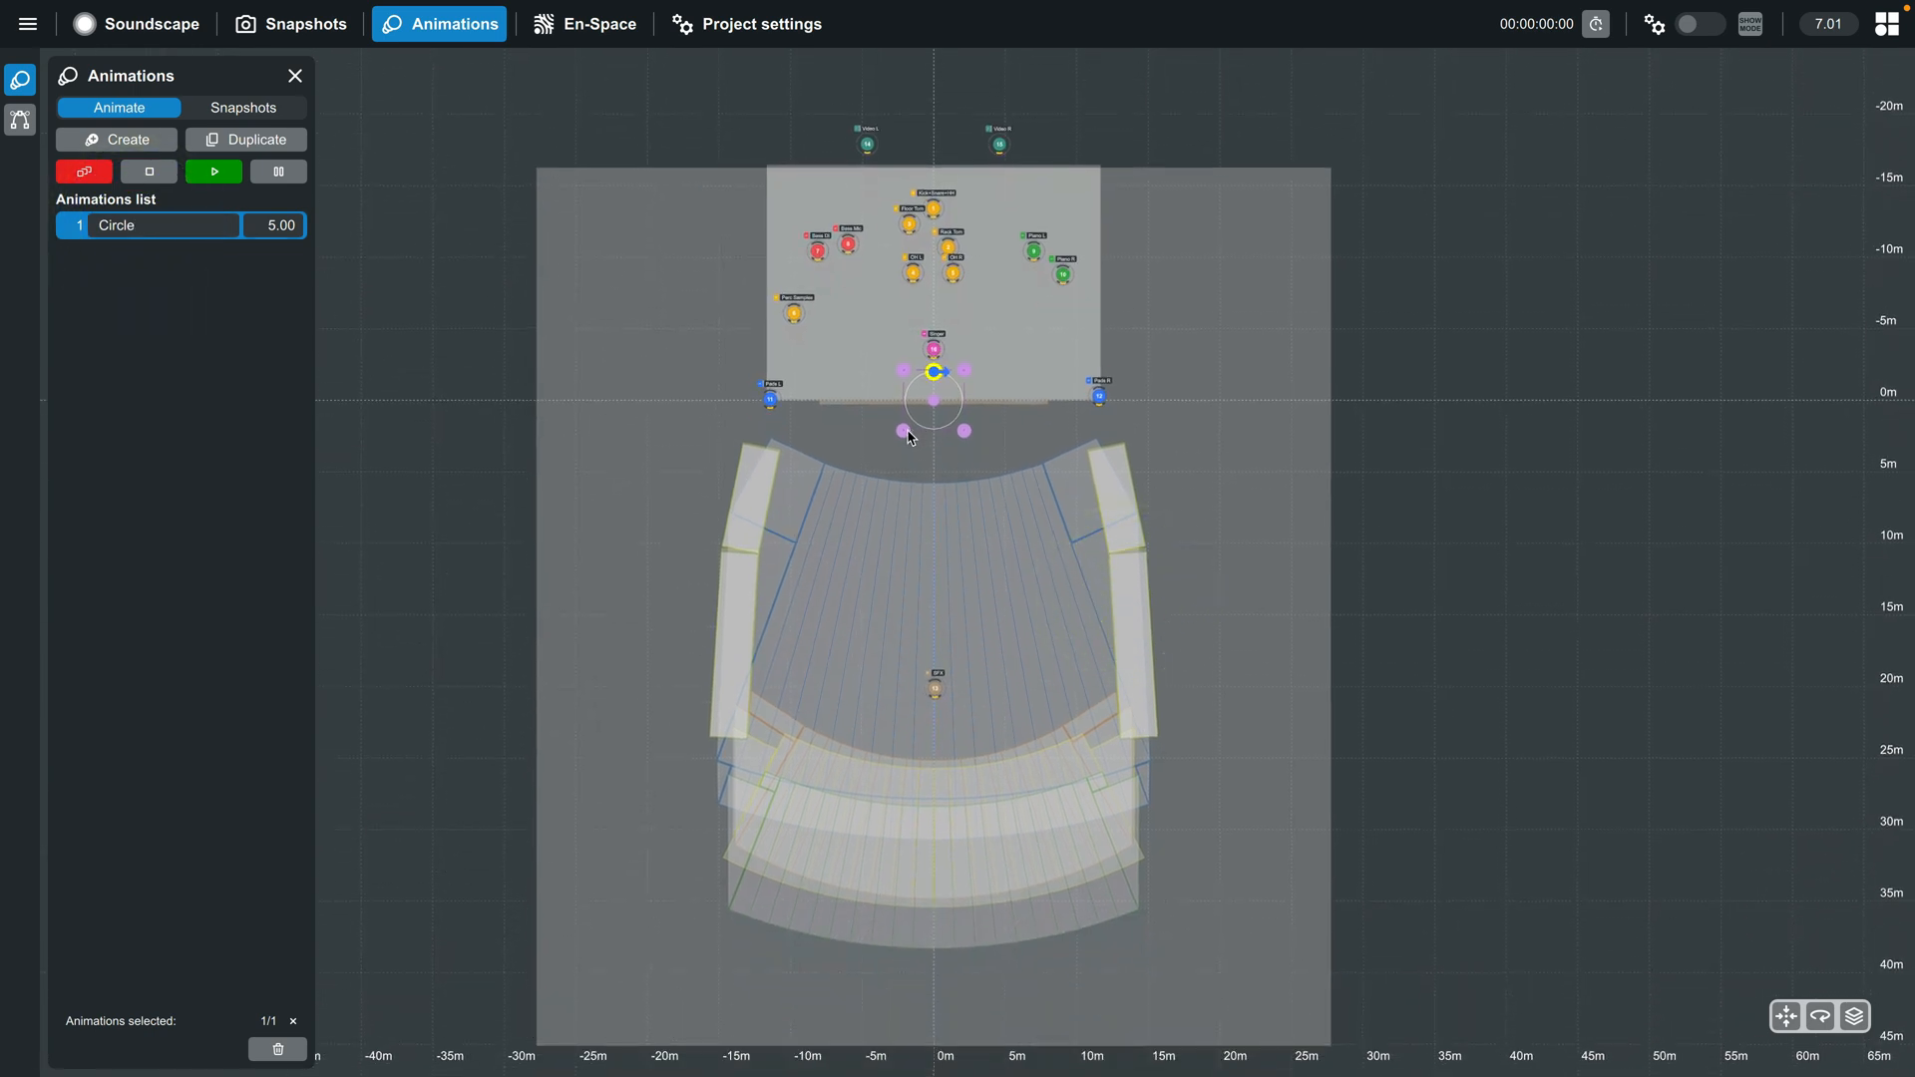
pyautogui.moveTo(906, 439); pyautogui.dragTo(733, 935)
pyautogui.moveTo(1000, 398); pyautogui.dragTo(1134, 443)
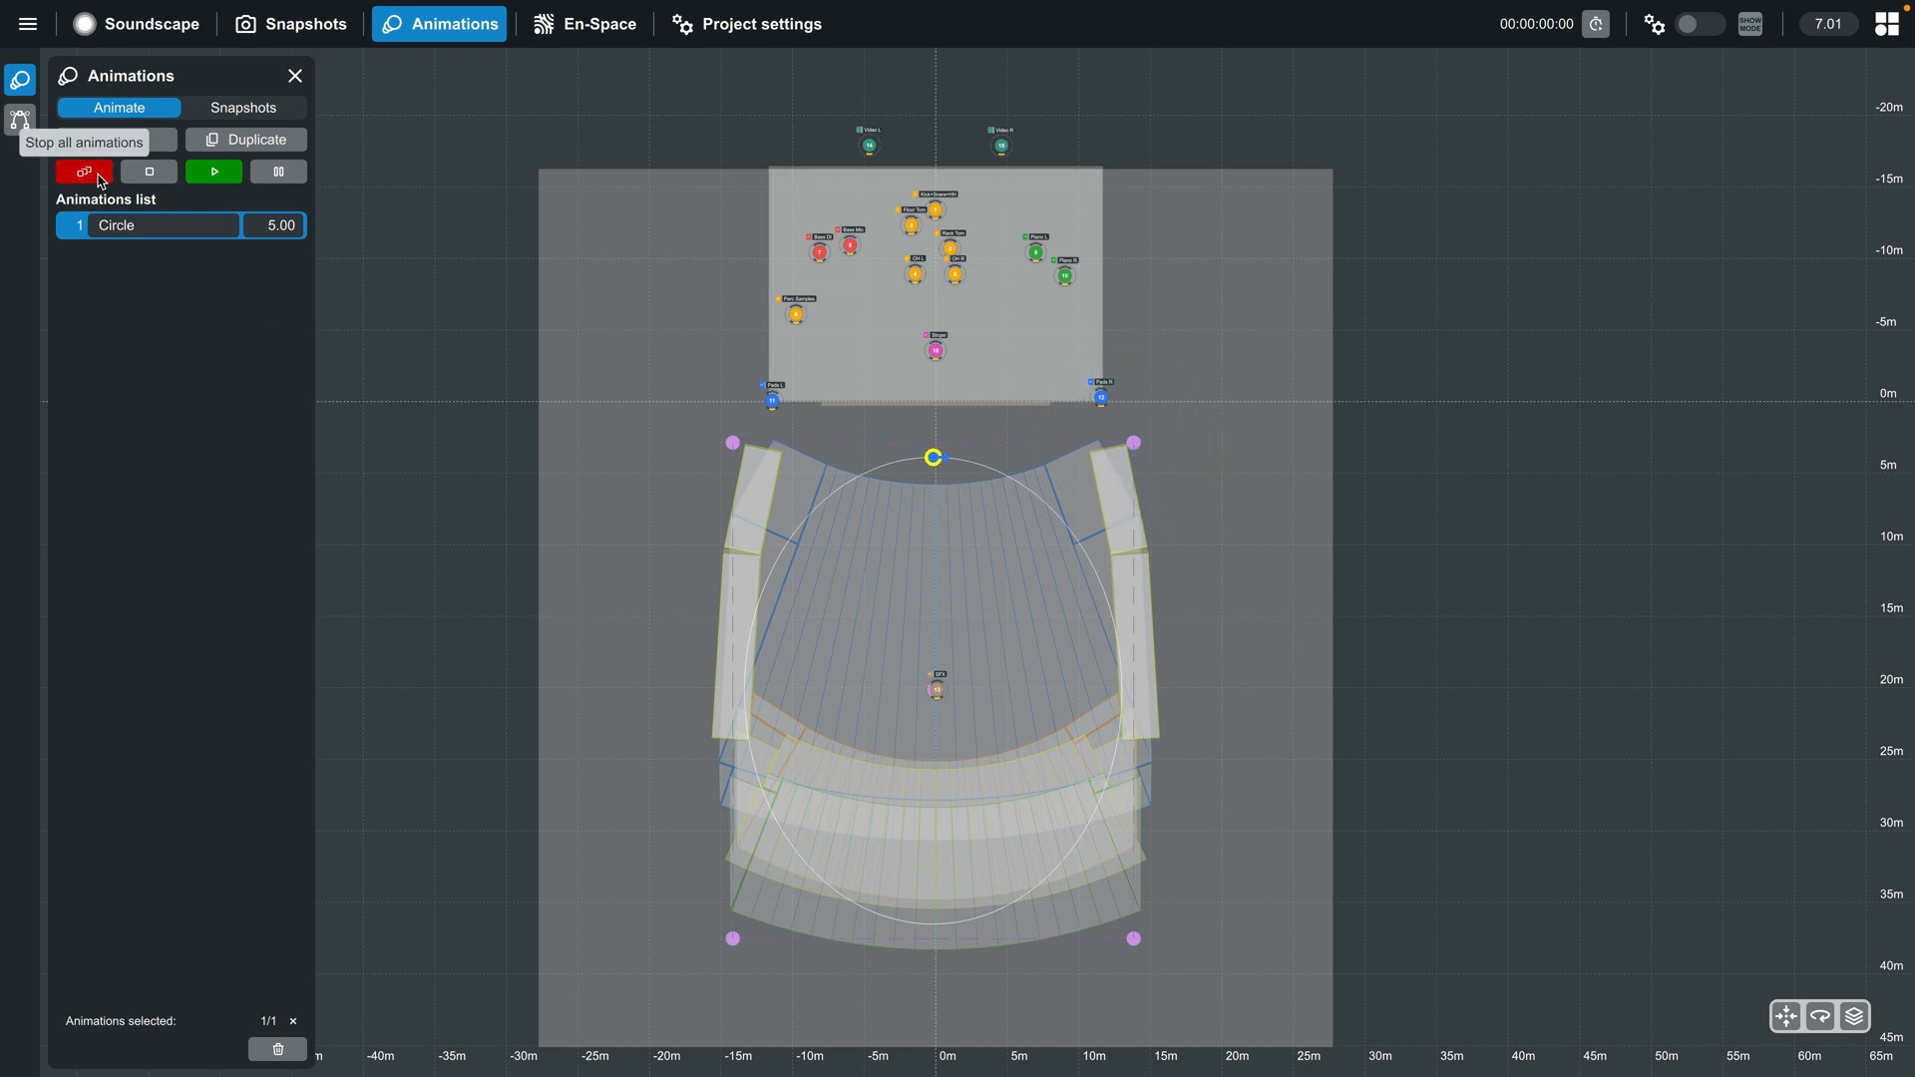
# - Attach the SFX sound object to the Circle animation, and run and stop it as a test
pyautogui.click(20, 120)
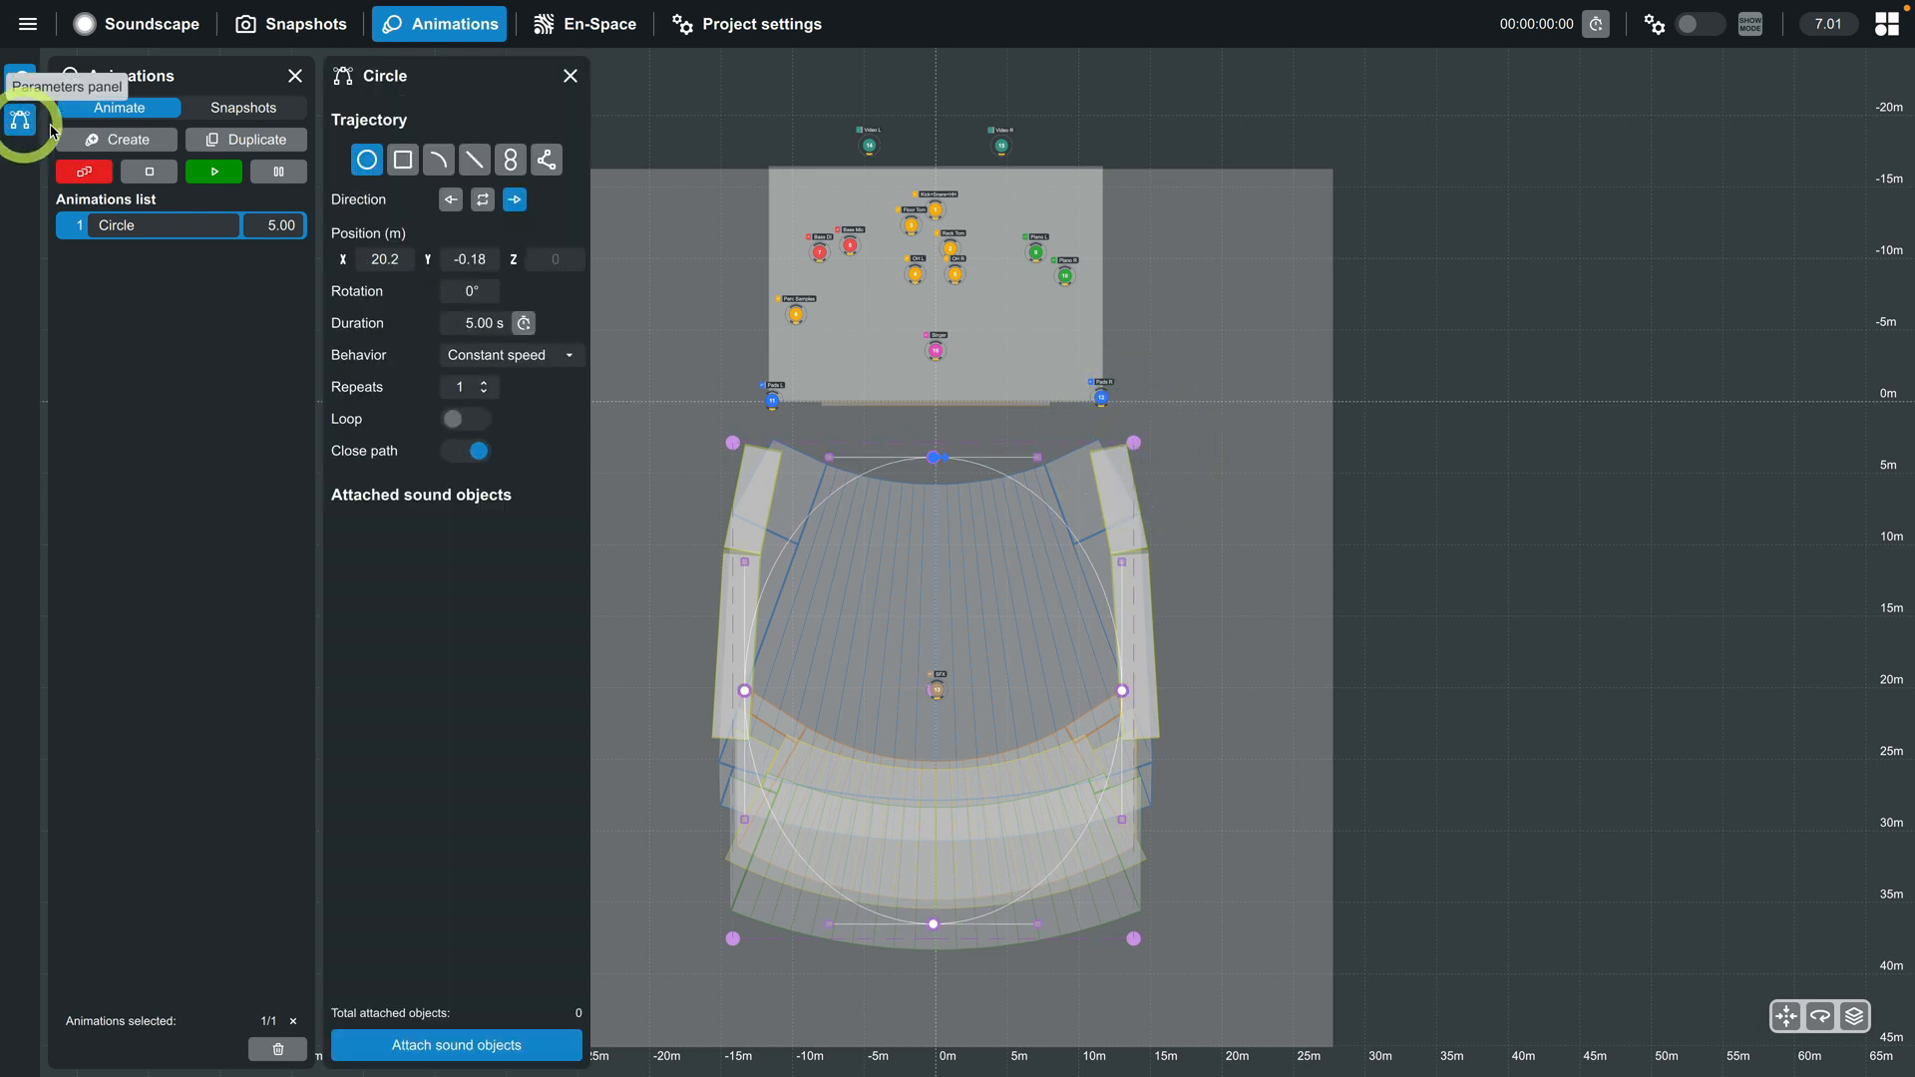
pyautogui.click(473, 1045)
pyautogui.scroll(-3, 953, 569)
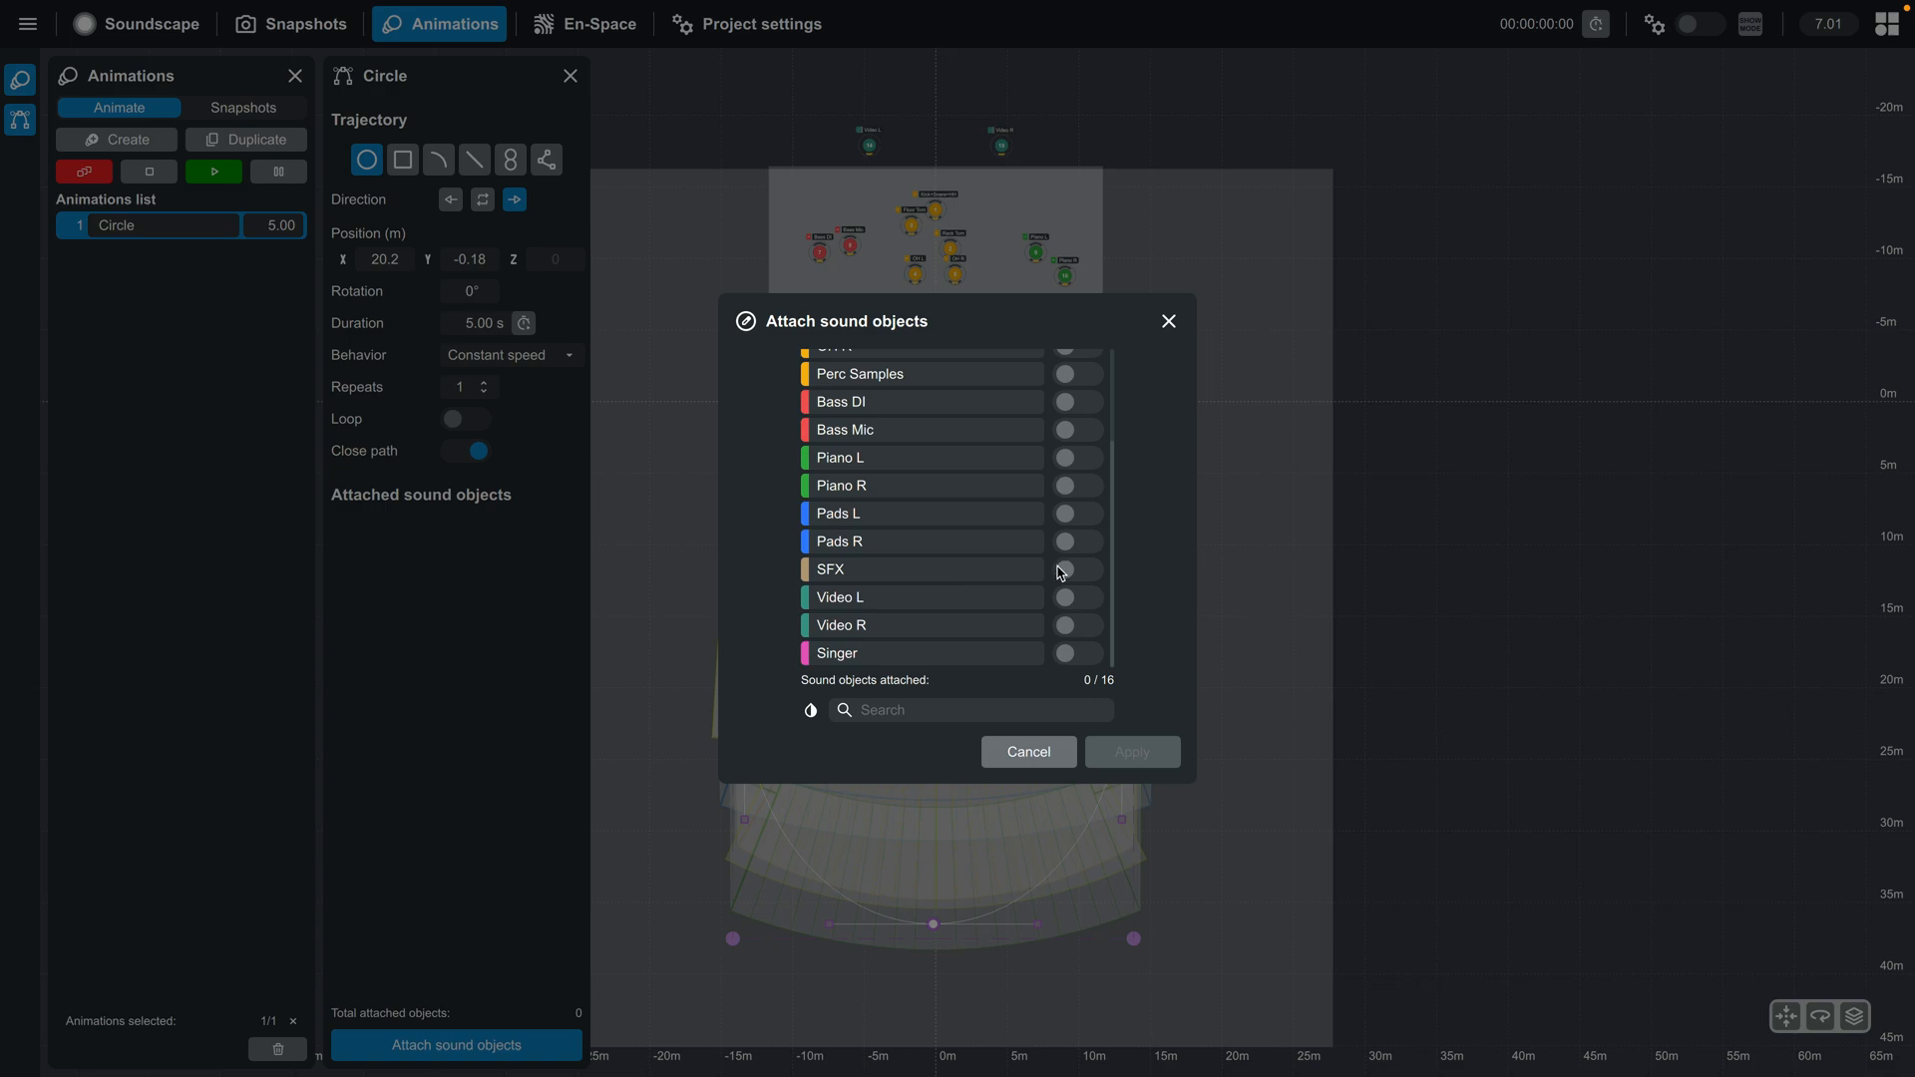
pyautogui.click(1071, 571)
pyautogui.click(1157, 756)
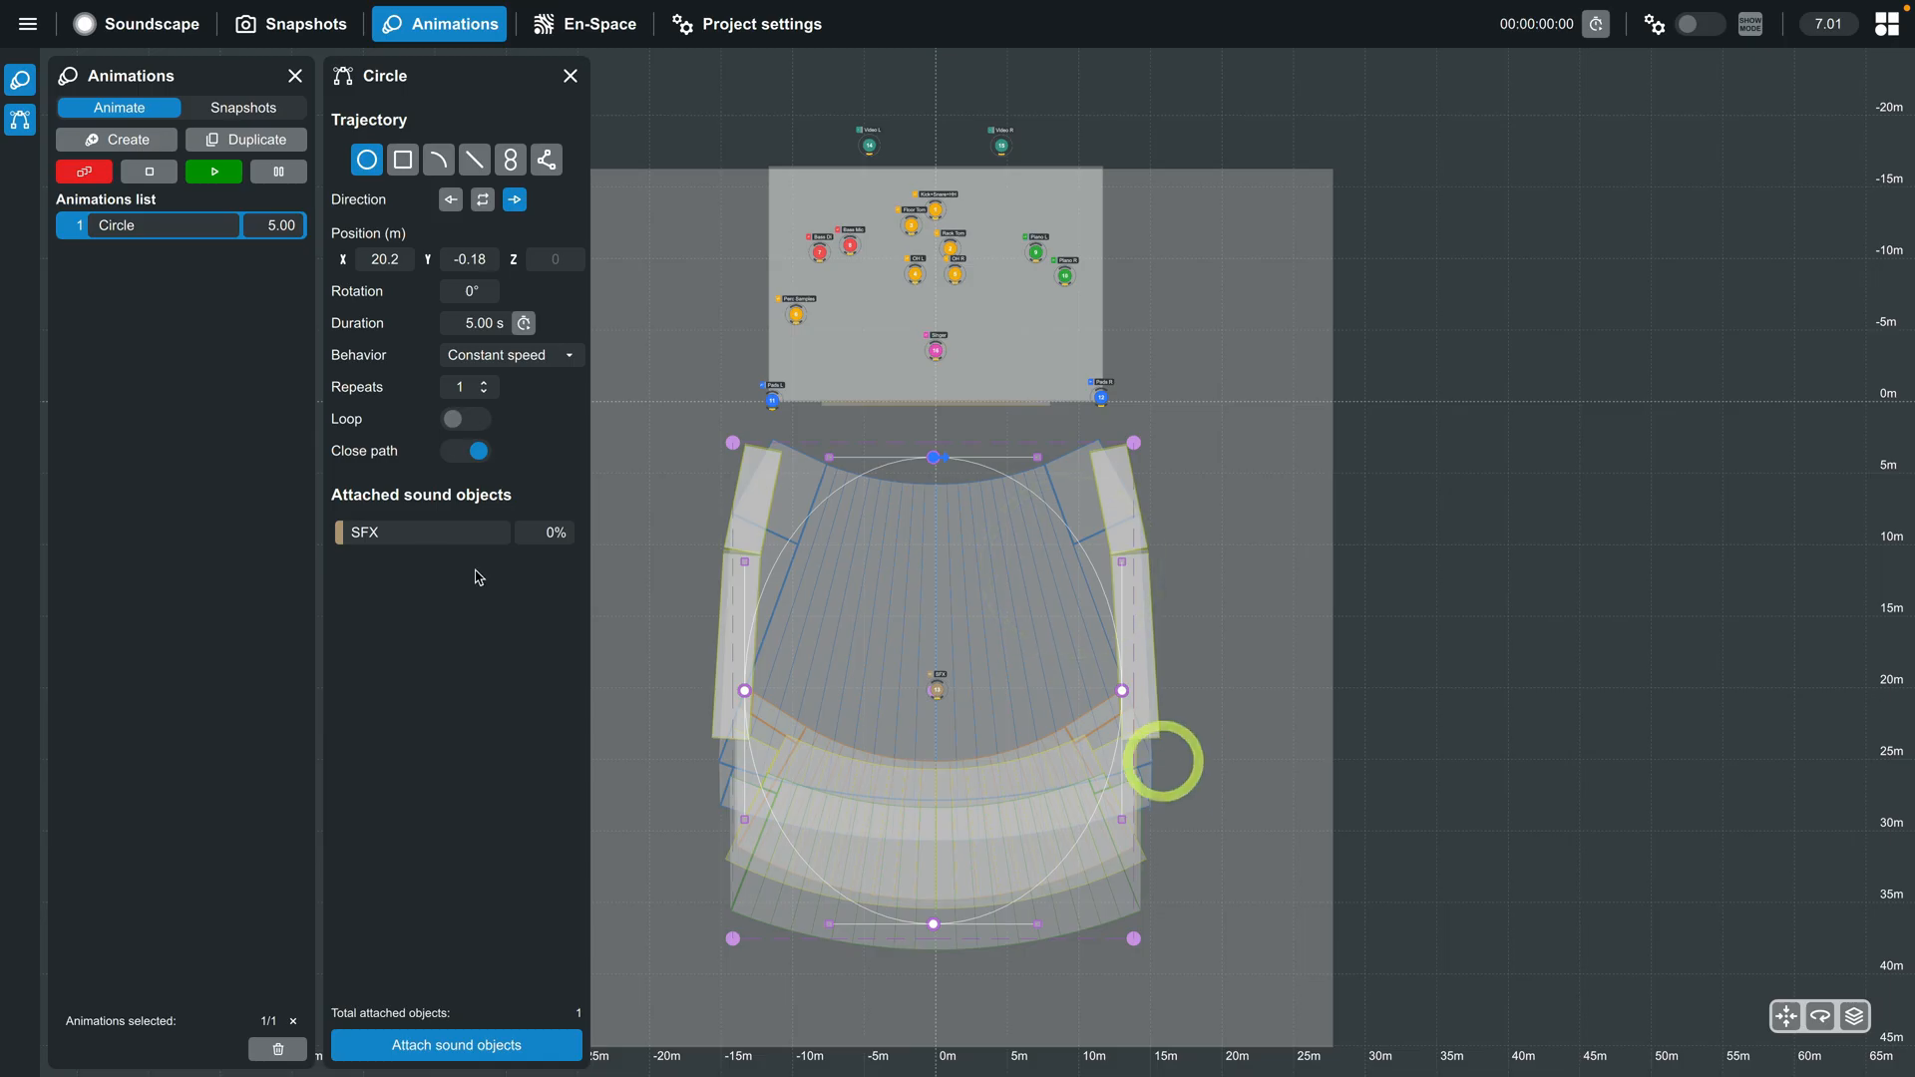
pyautogui.click(210, 180)
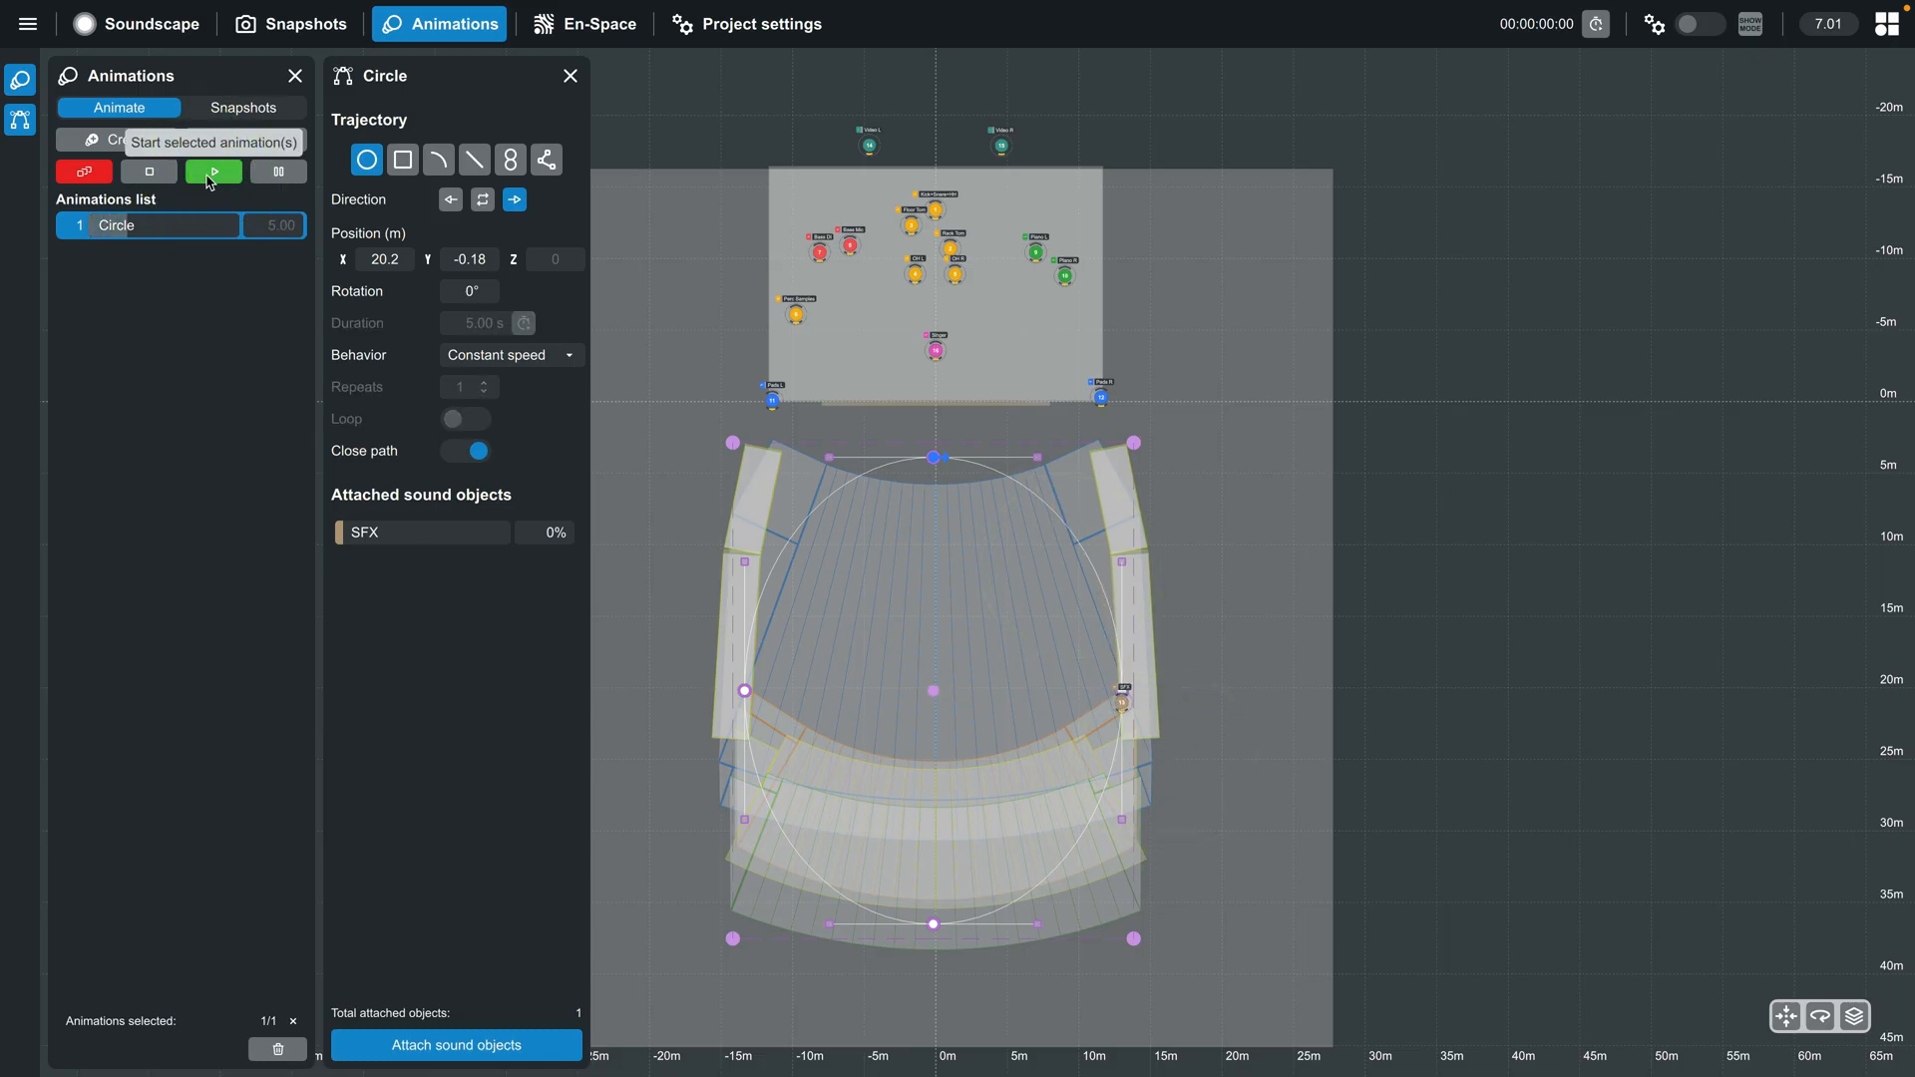
pyautogui.click(149, 172)
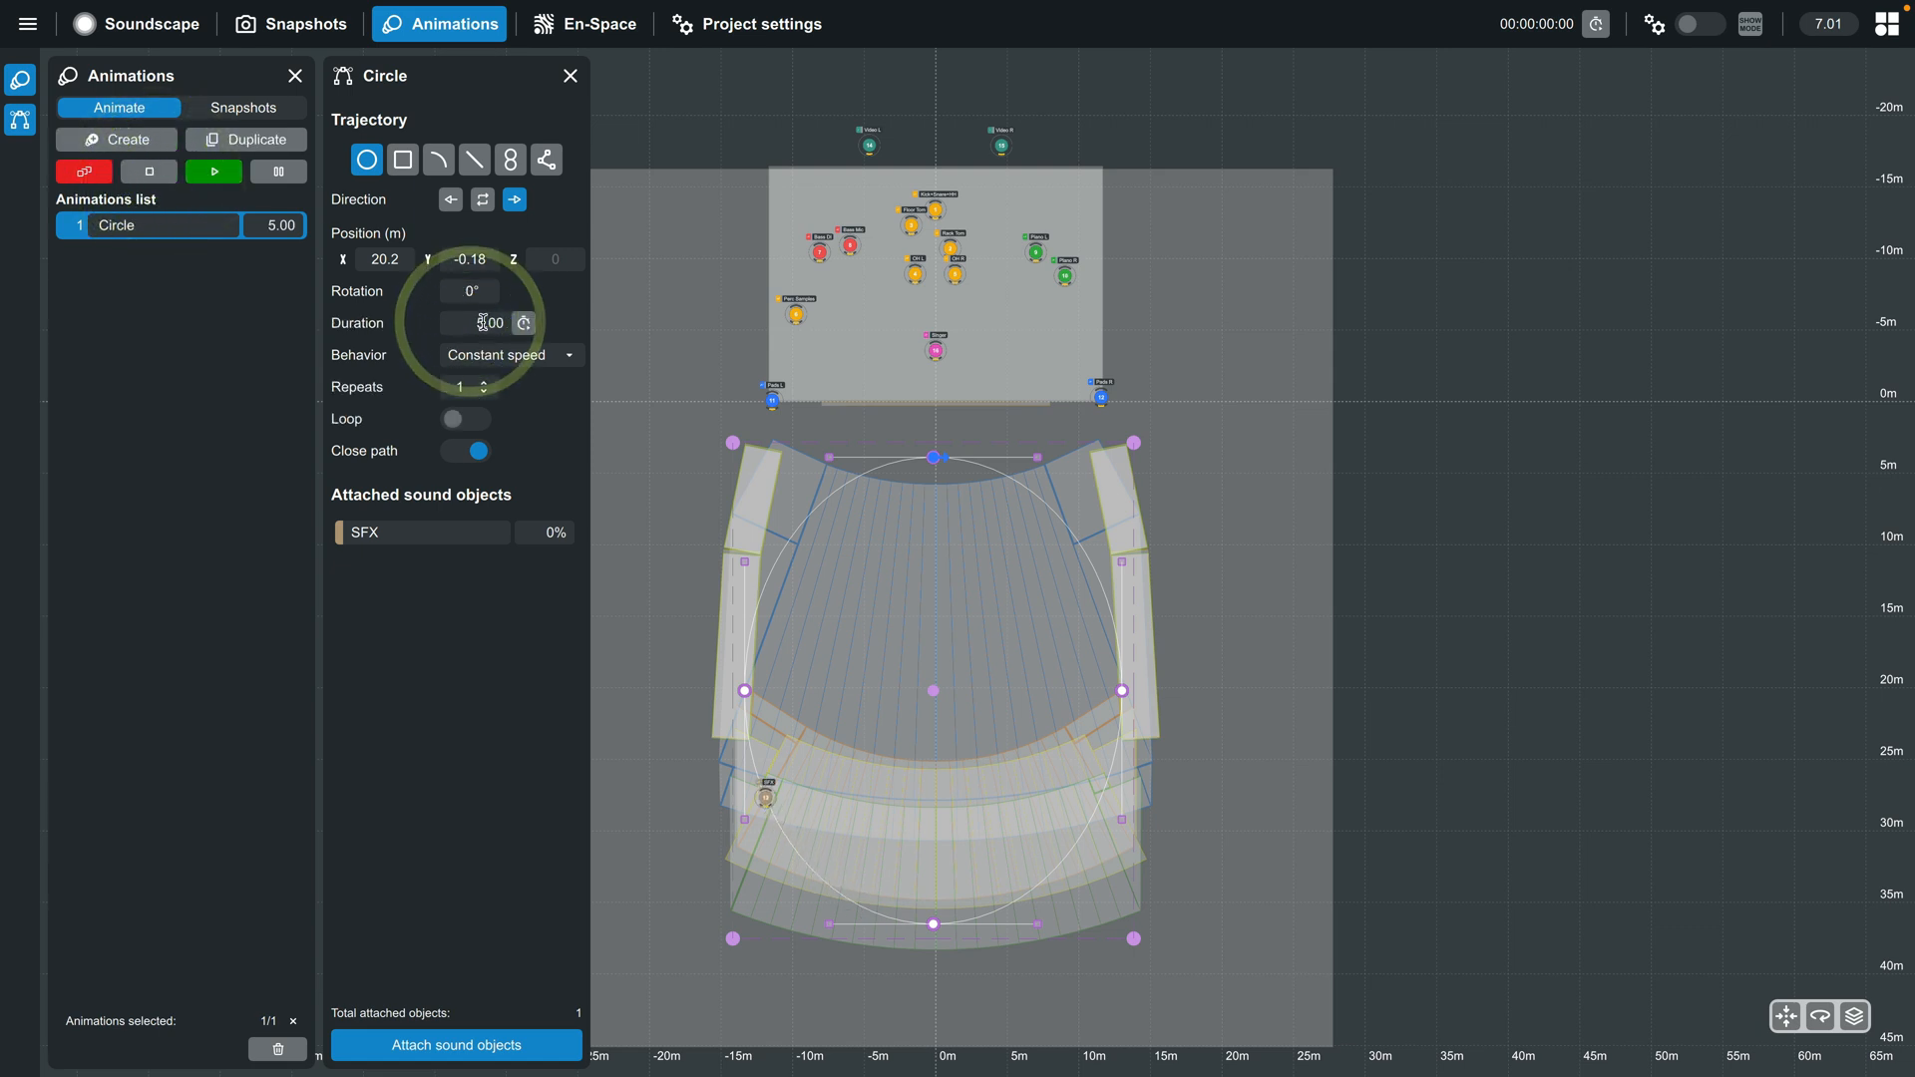
# - Set the Circle animation's duration to 10 s, enable looping and start it
pyautogui.moveTo(486, 321); pyautogui.dragTo(472, 321)
pyautogui.write('10')
pyautogui.press('Return')
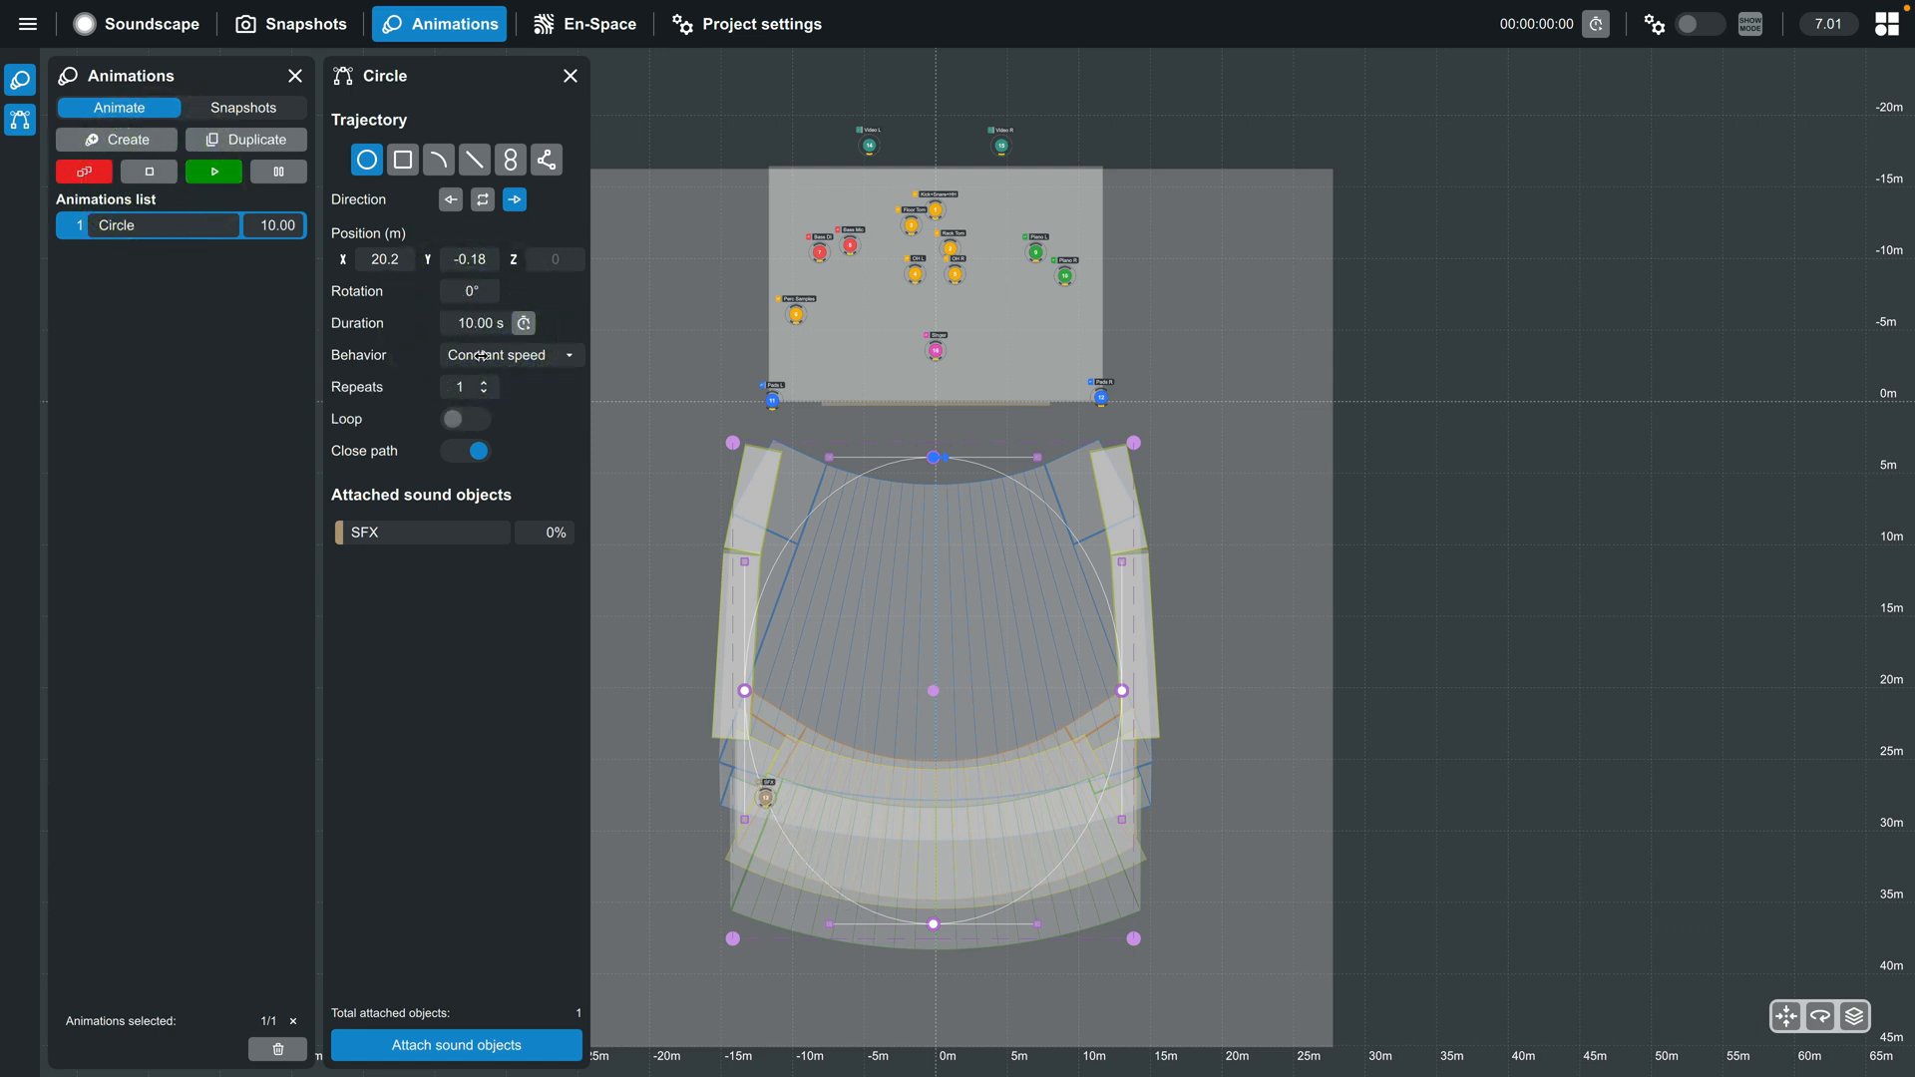
pyautogui.click(477, 429)
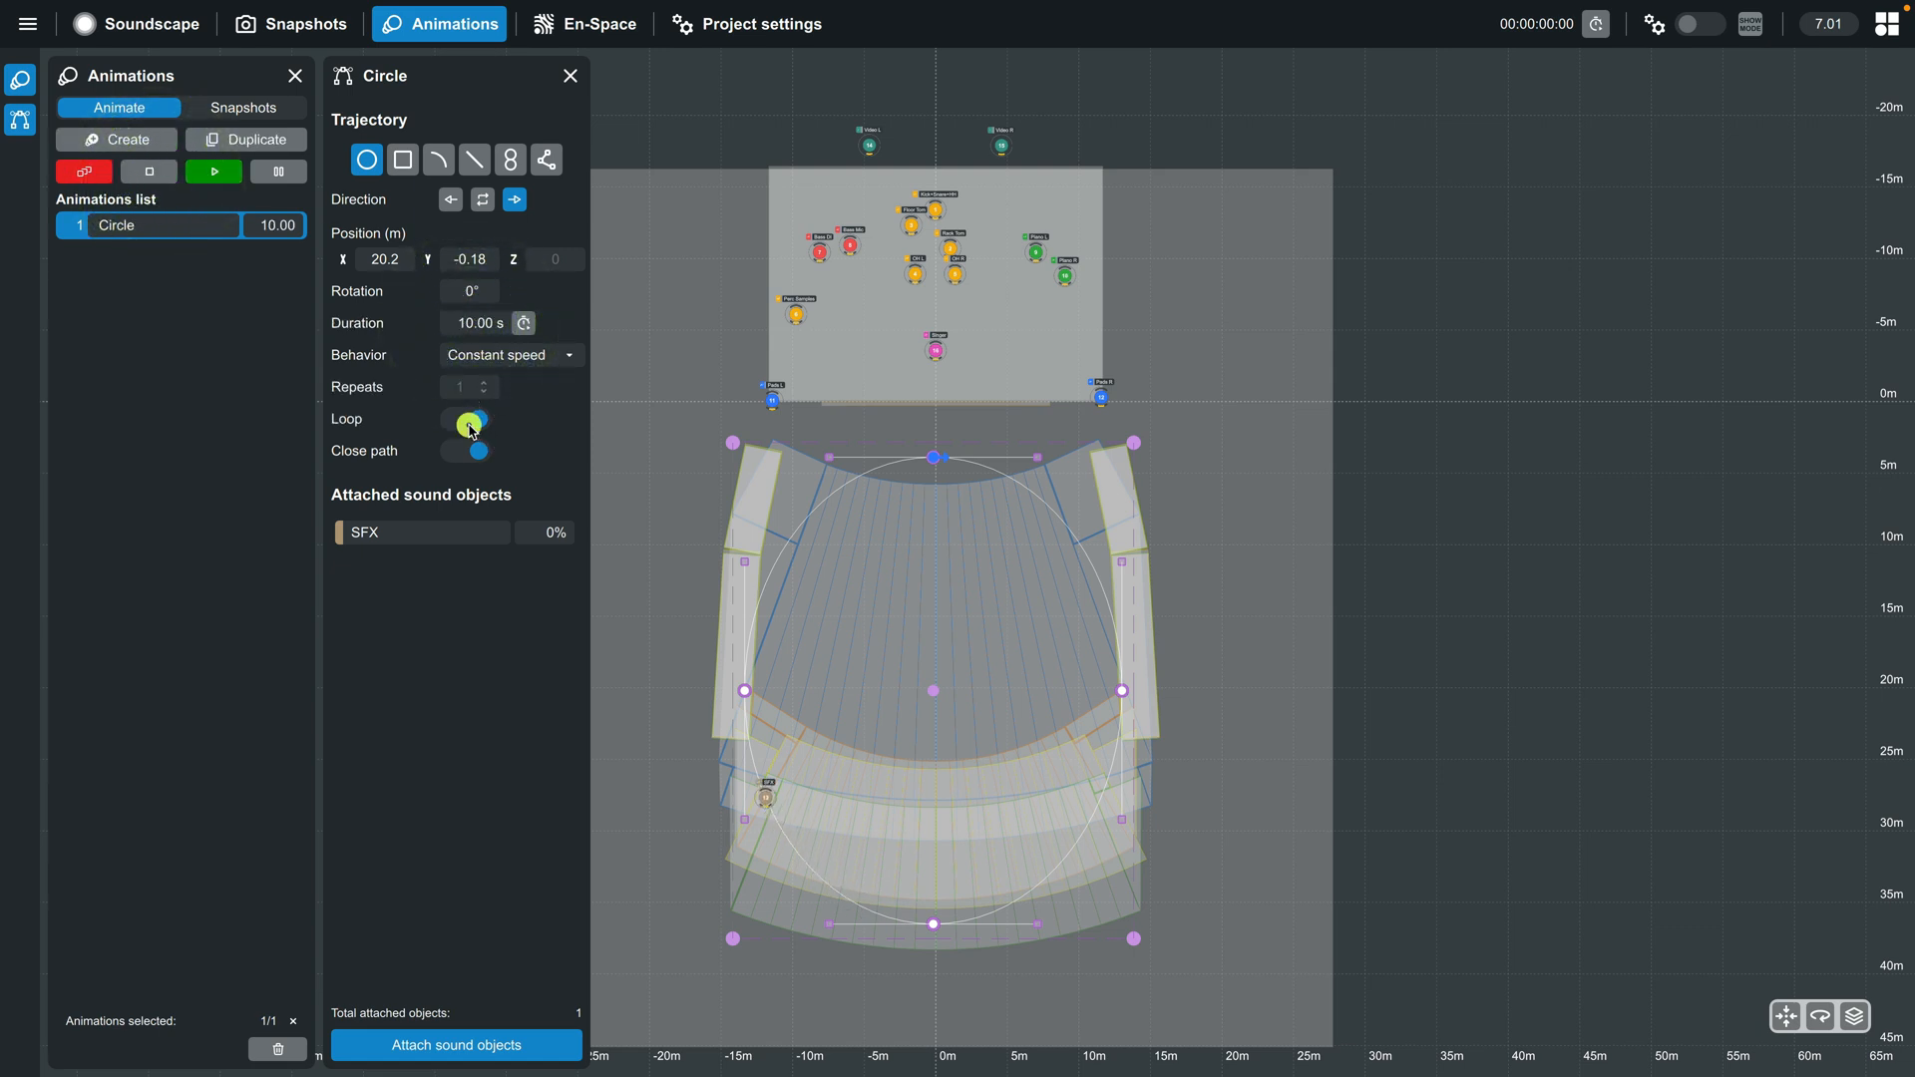
pyautogui.click(214, 176)
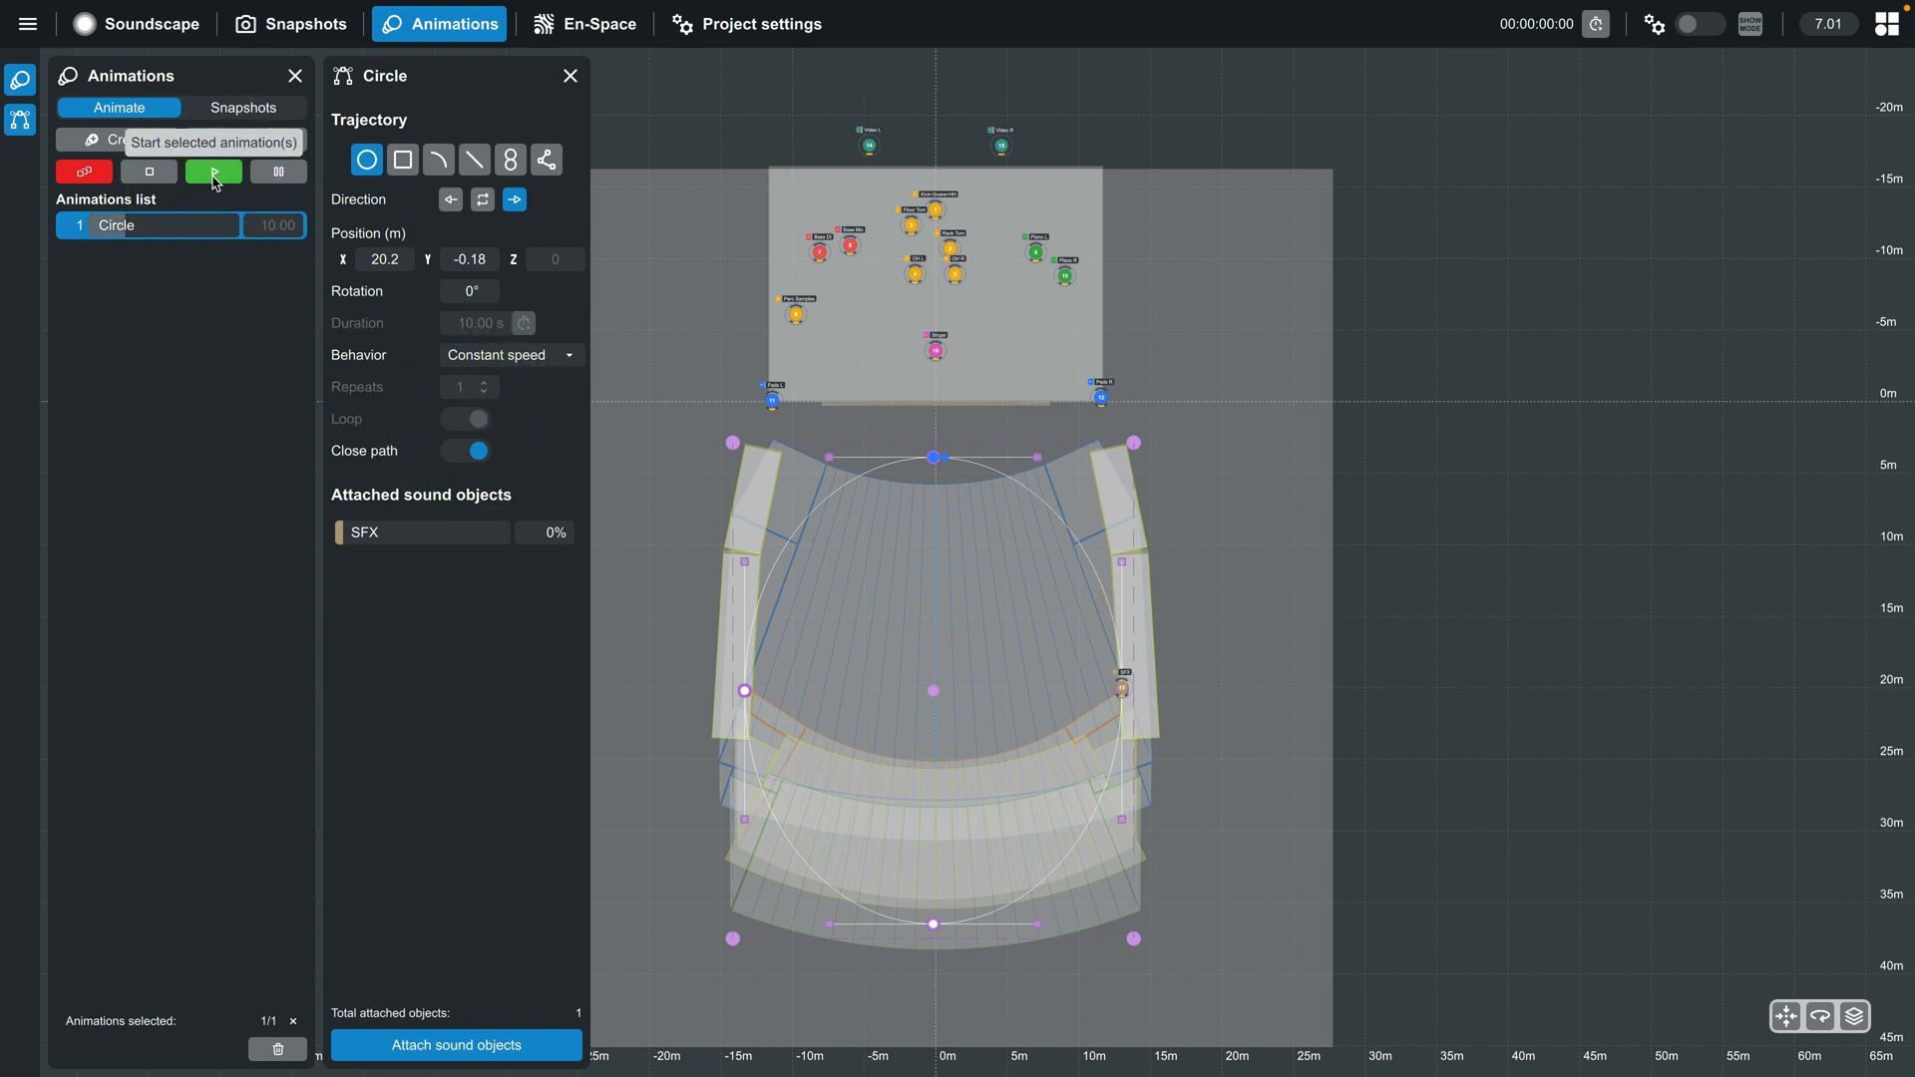
# - Create a snapshot named SFX Moving from the current parameters and recall it
pyautogui.click(137, 24)
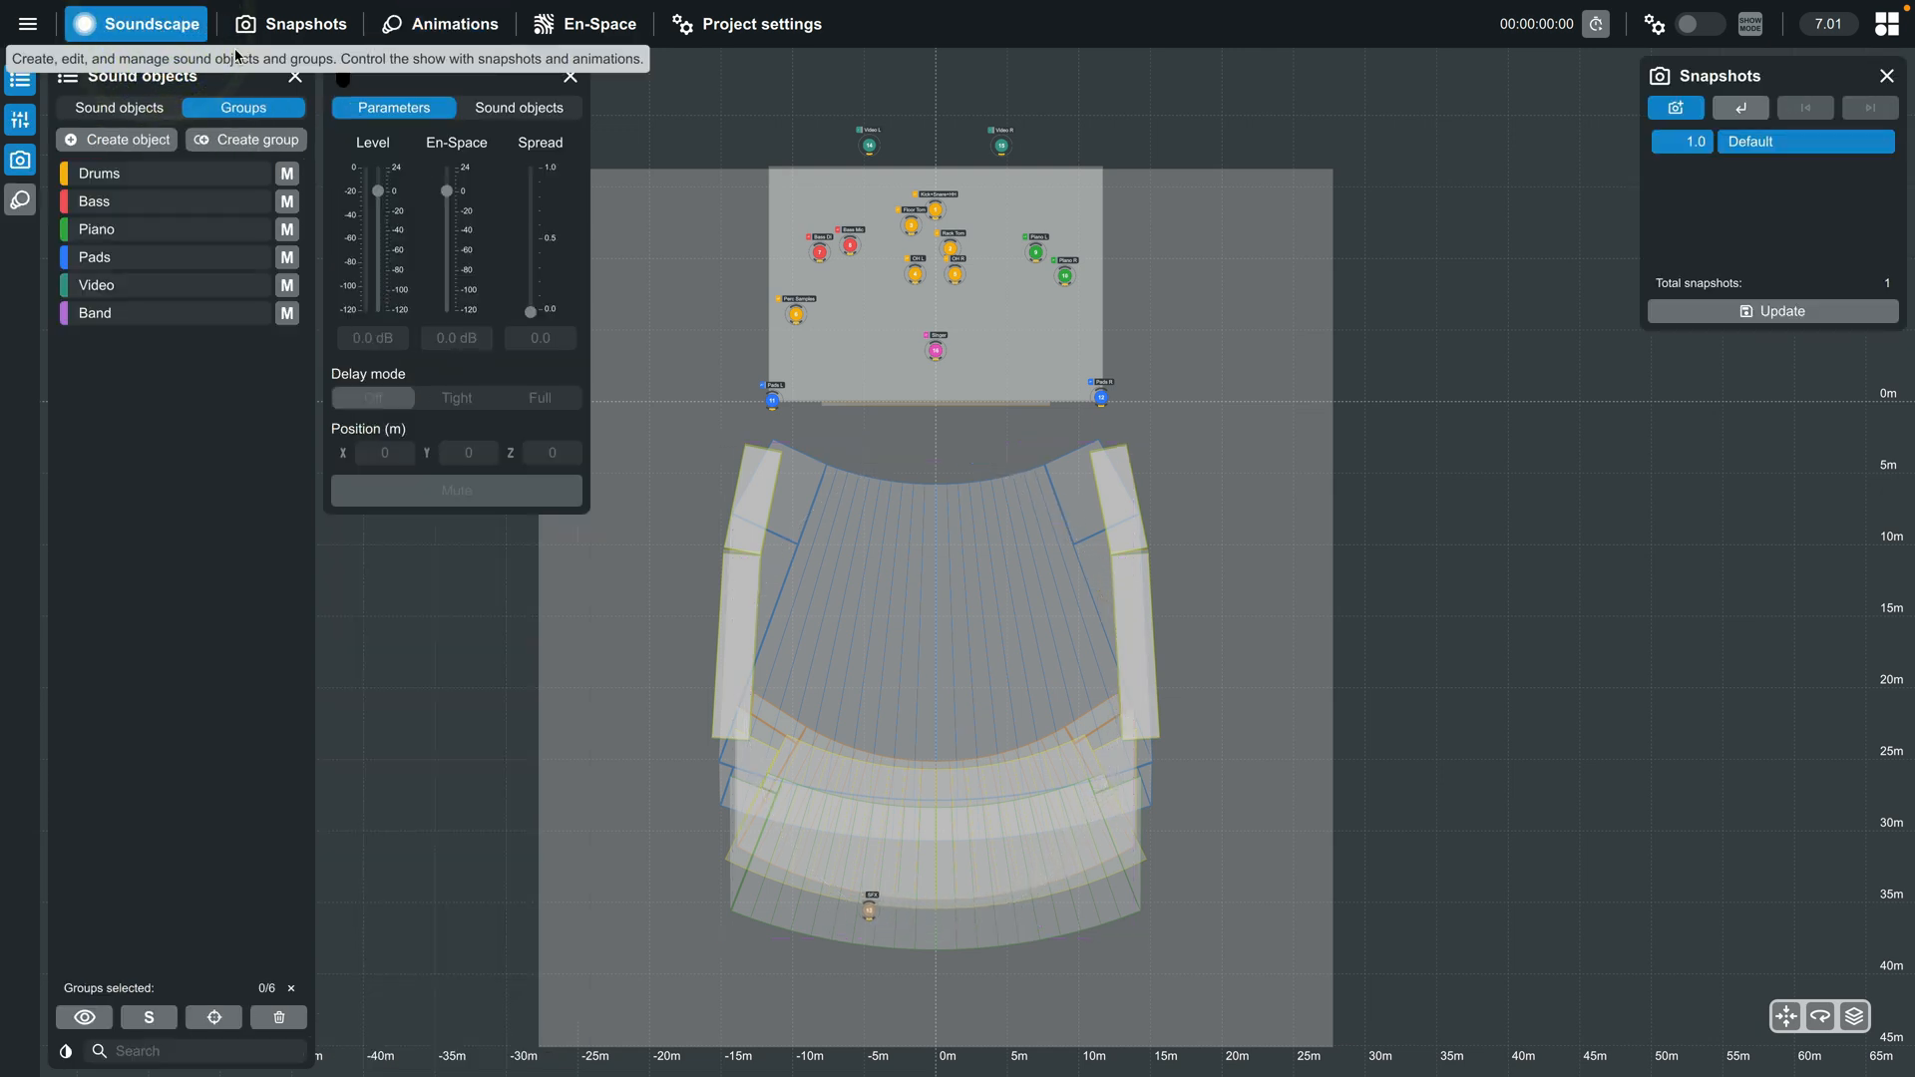
pyautogui.click(1682, 113)
pyautogui.write('SFX Moving')
pyautogui.press('Return')
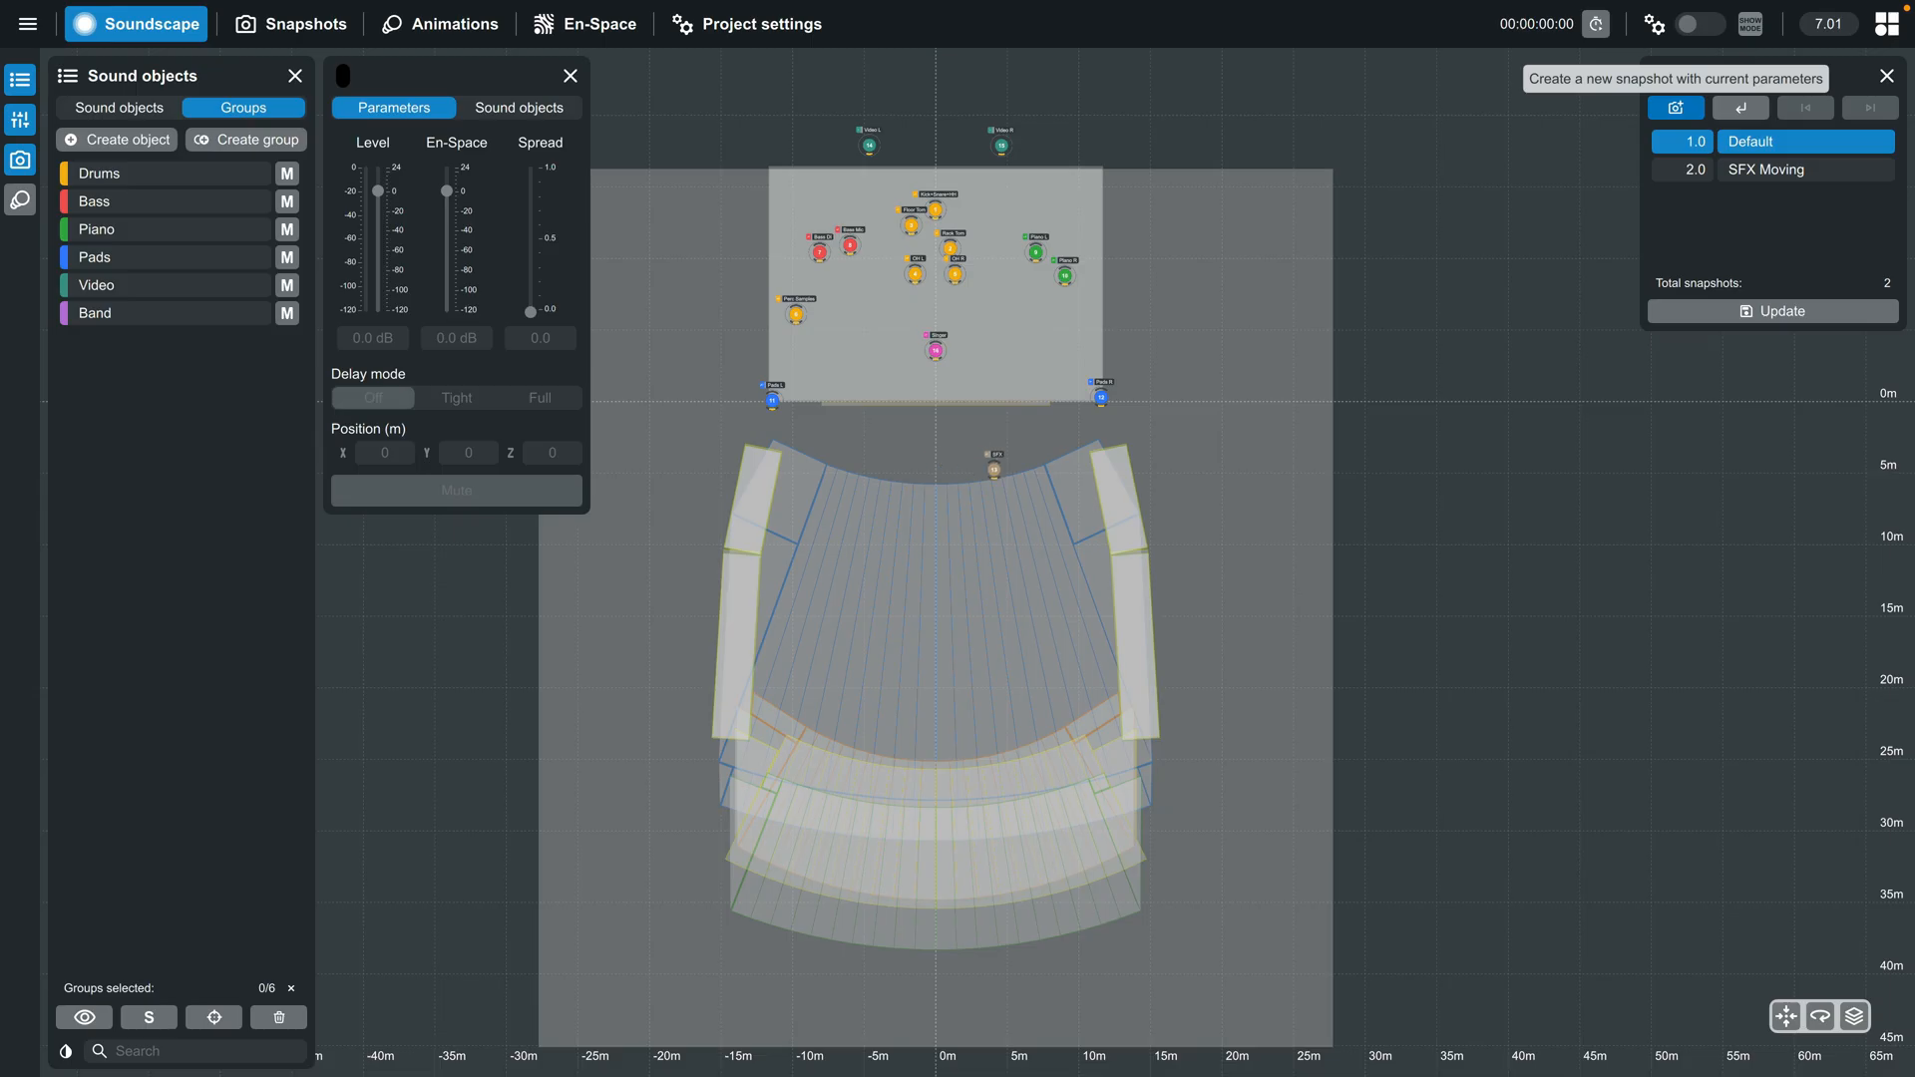
pyautogui.click(1755, 169)
pyautogui.click(1738, 112)
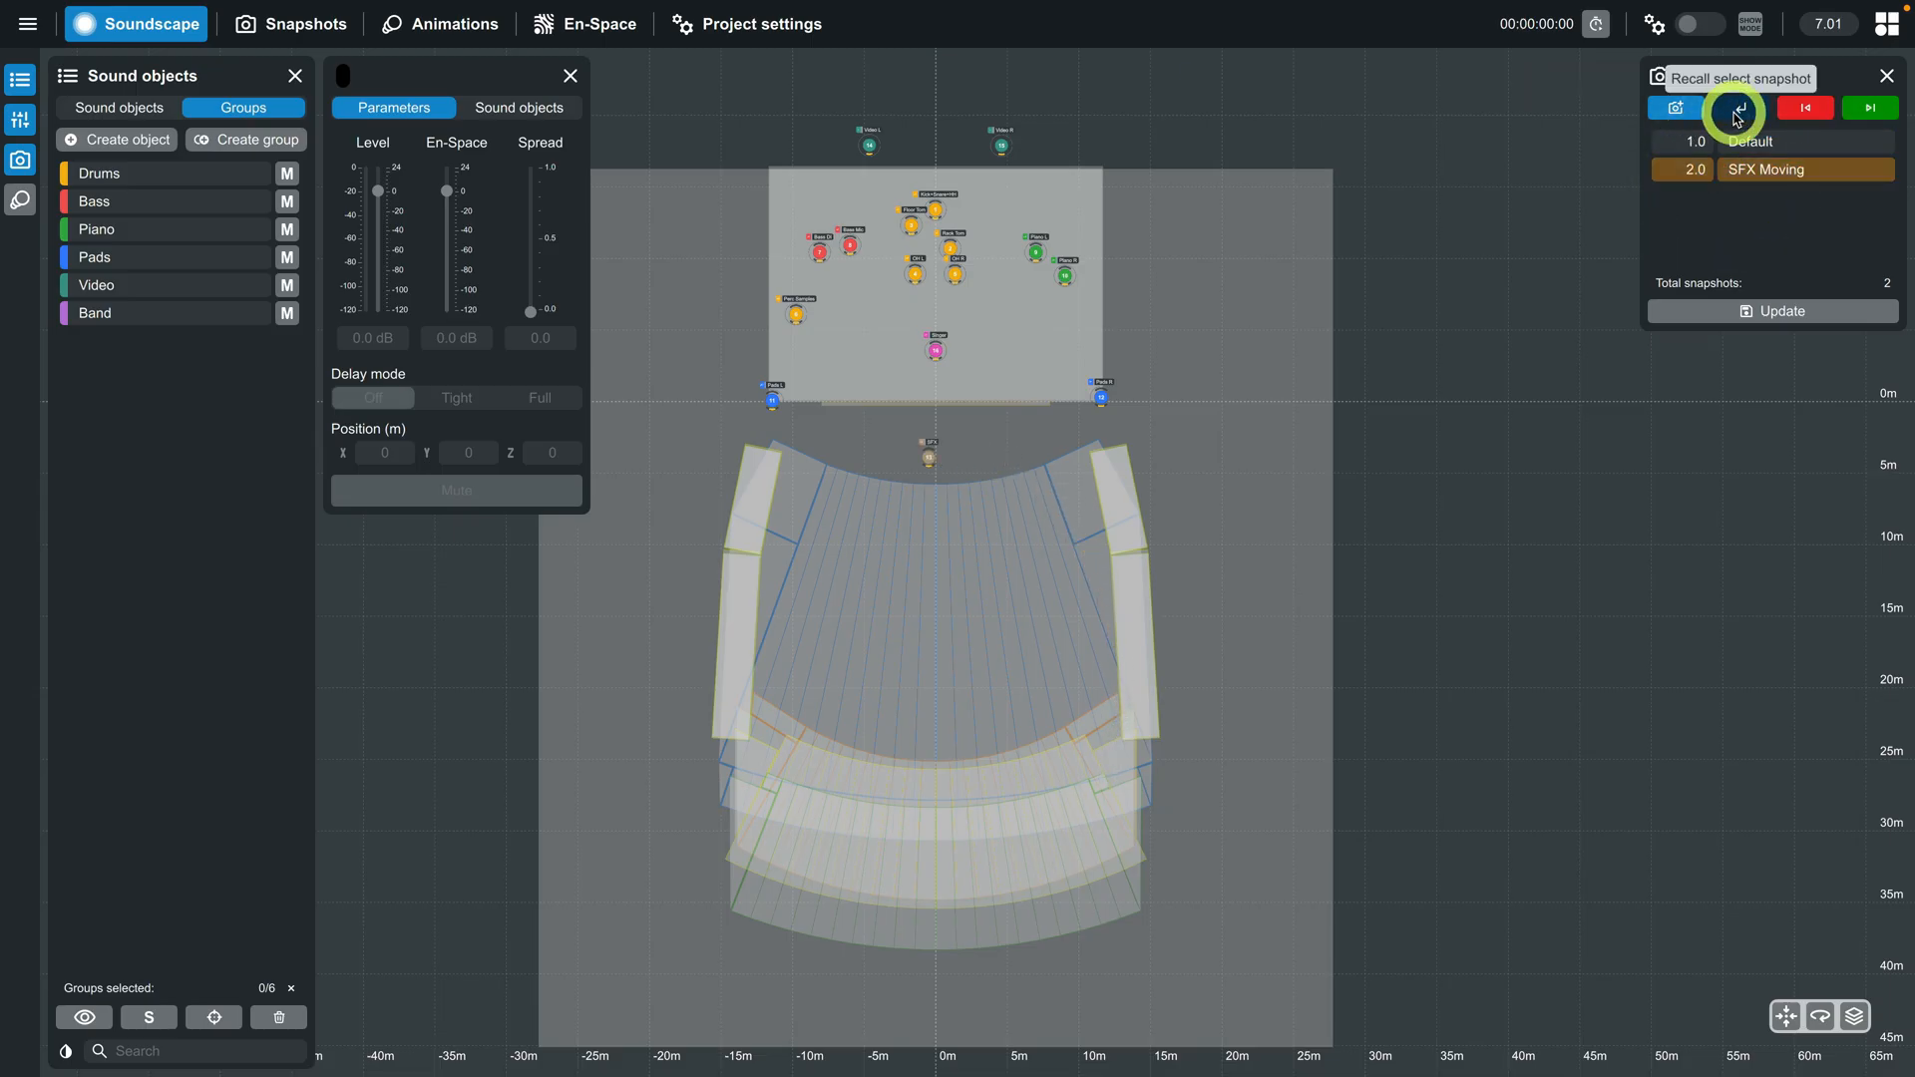
# - Attach the Circle animation to the SFX Moving snapshot
pyautogui.click(444, 24)
pyautogui.click(242, 107)
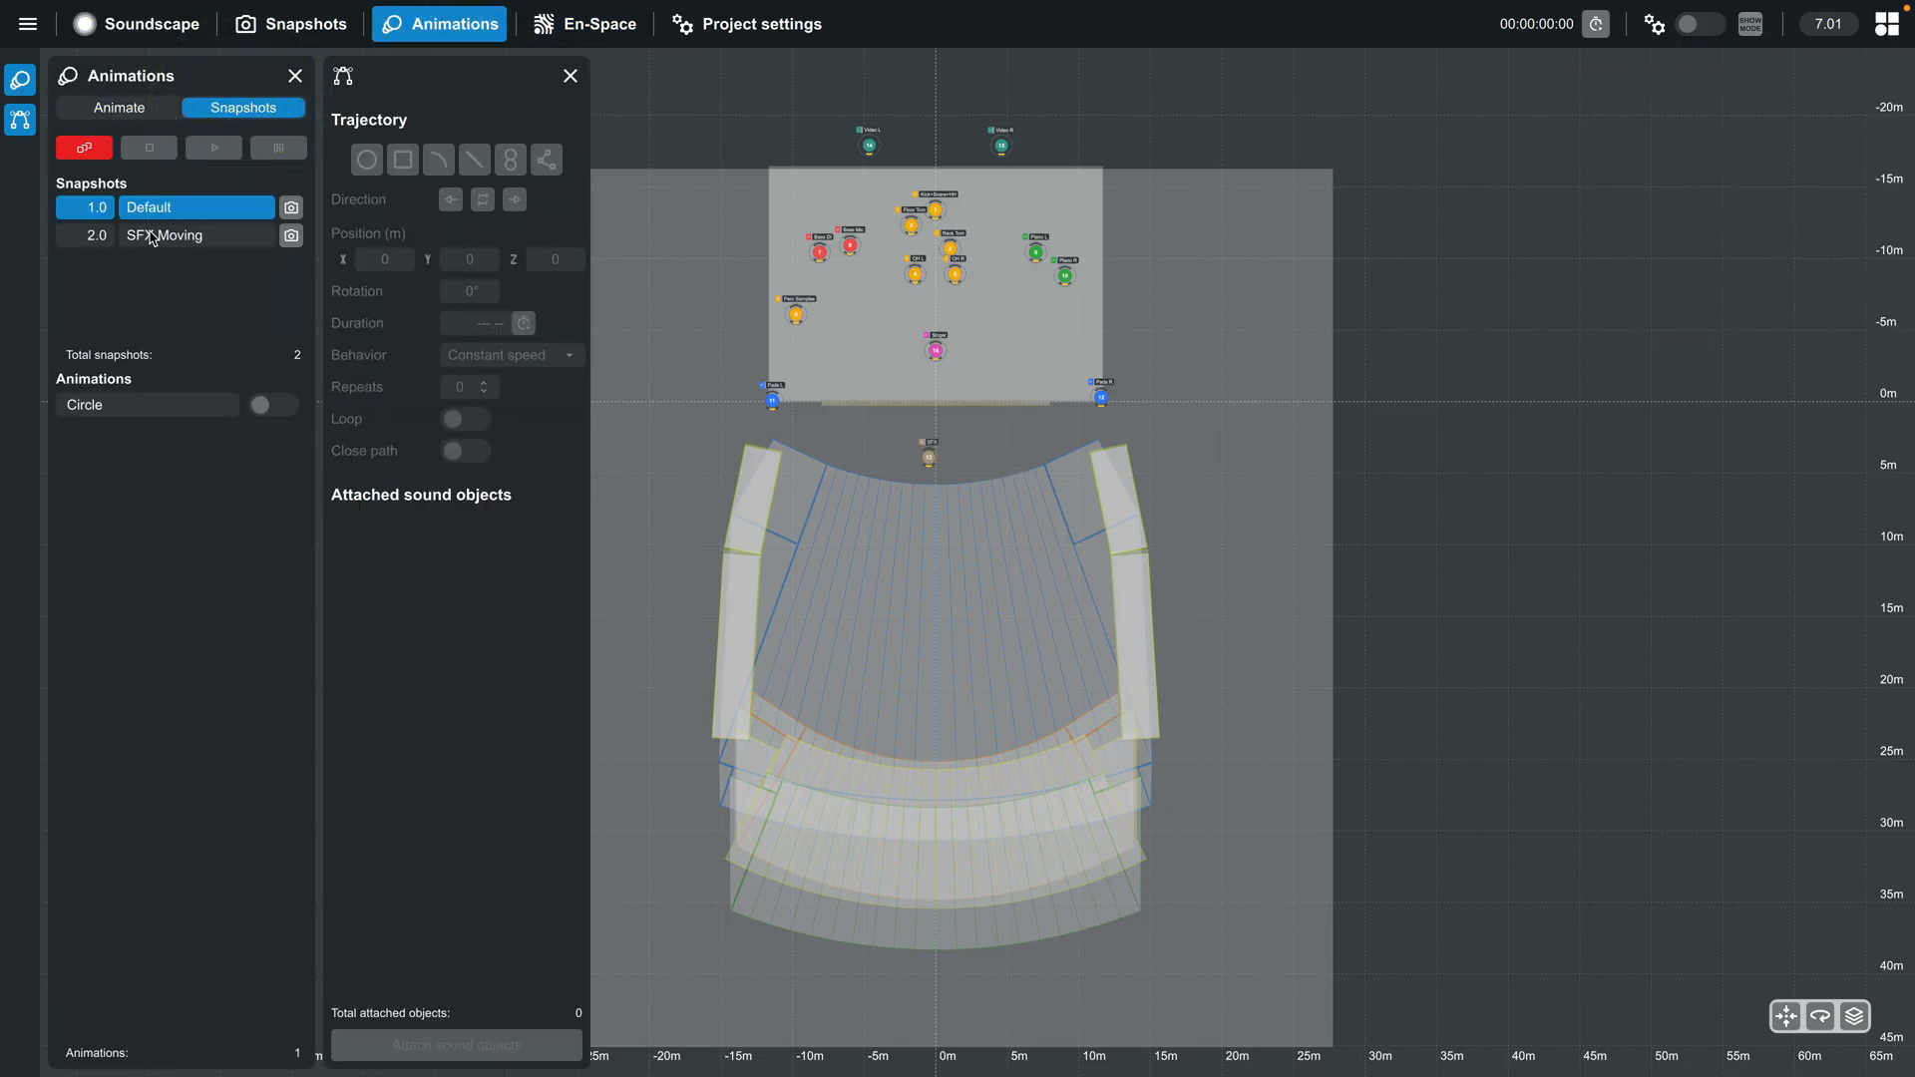
pyautogui.click(152, 235)
pyautogui.click(284, 407)
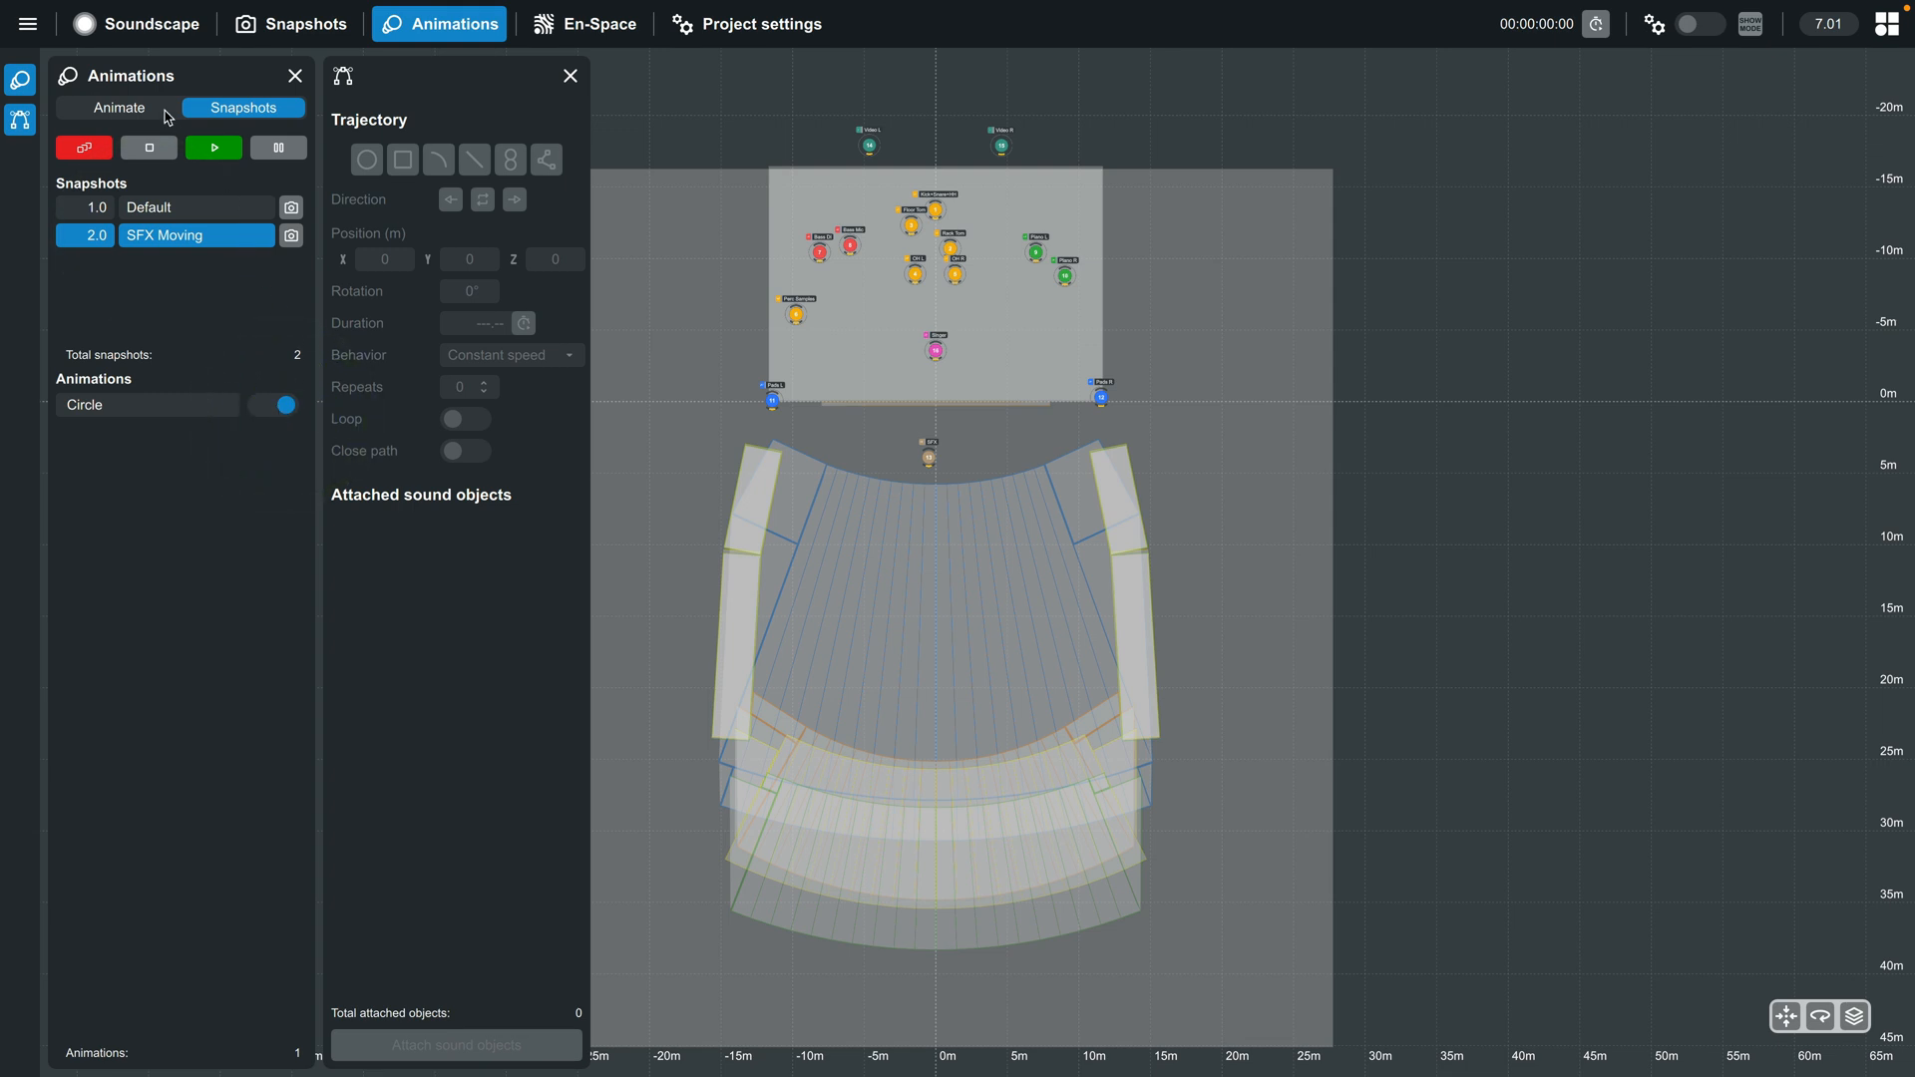
# - Recall the Default snapshot and then the SFX Moving snapshot in the Soundscape view to test the linked animation
pyautogui.click(124, 30)
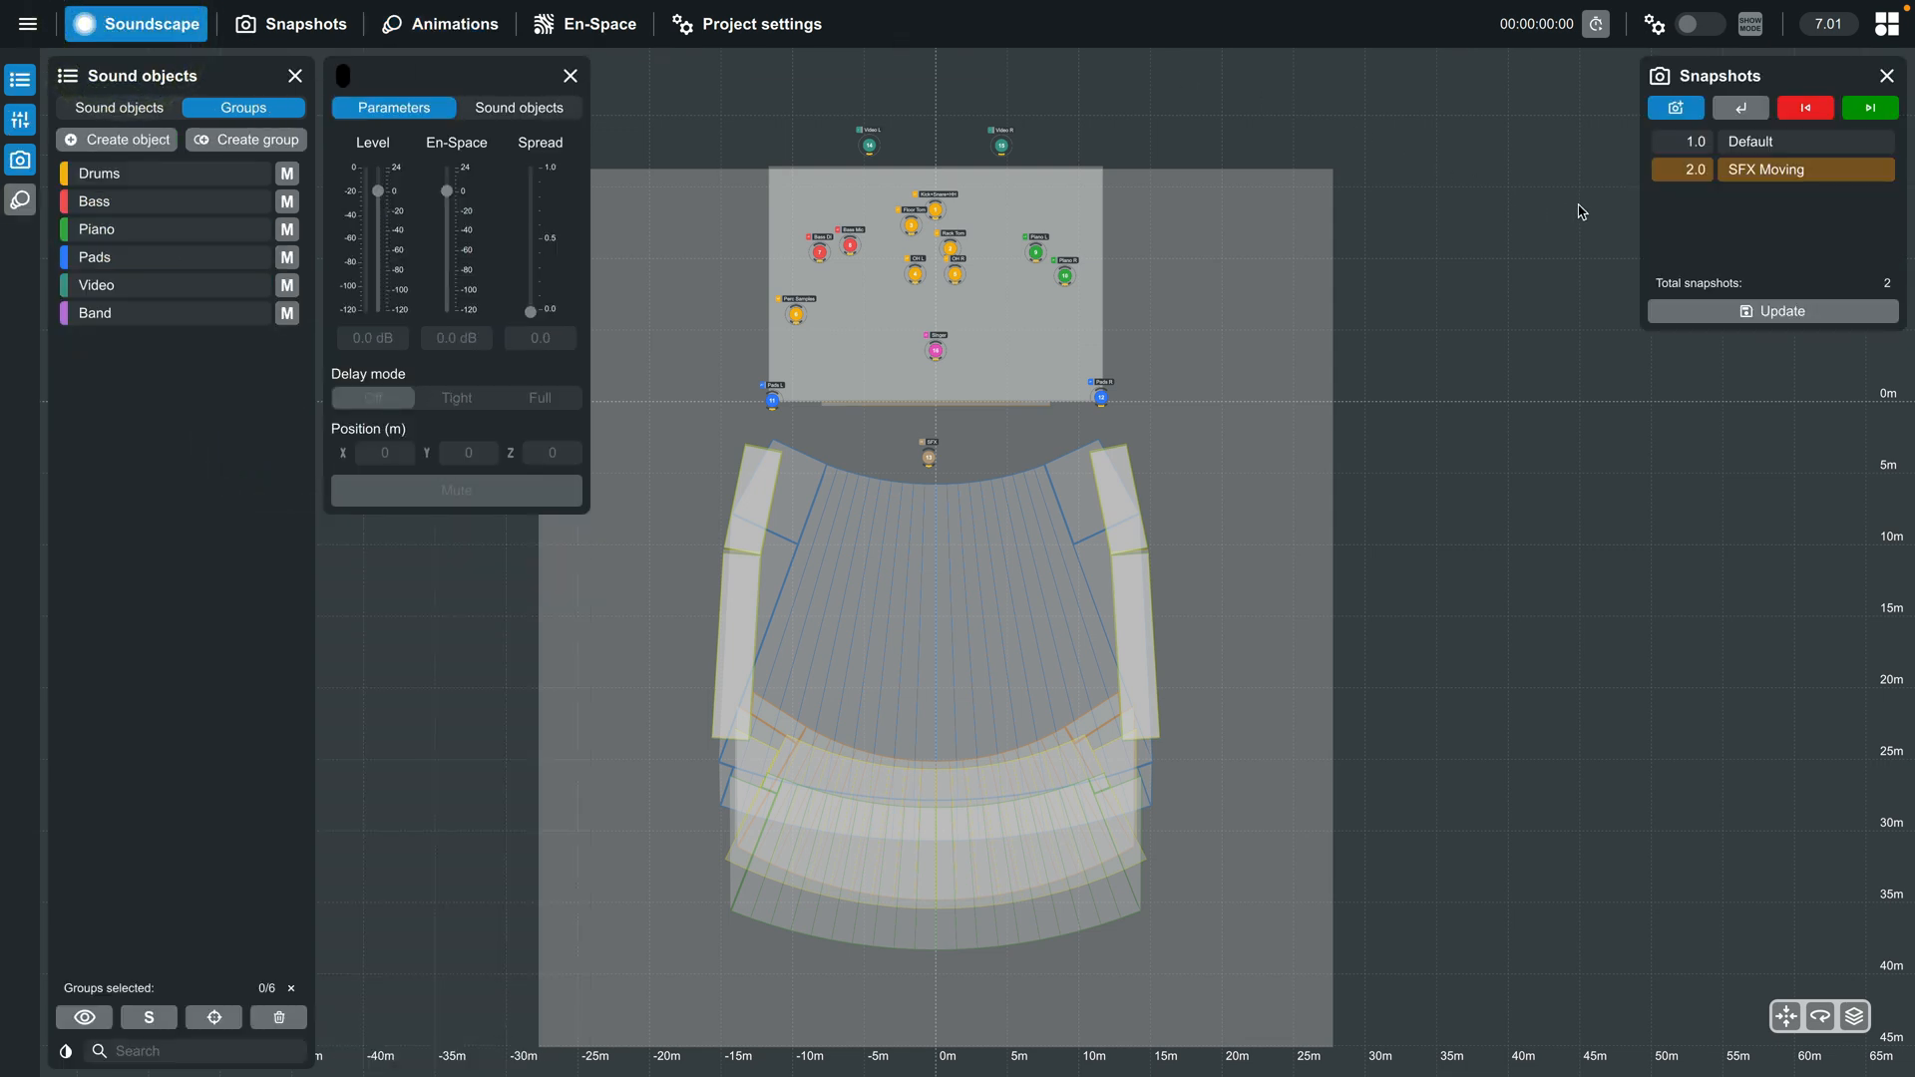
pyautogui.click(1723, 143)
pyautogui.click(1734, 113)
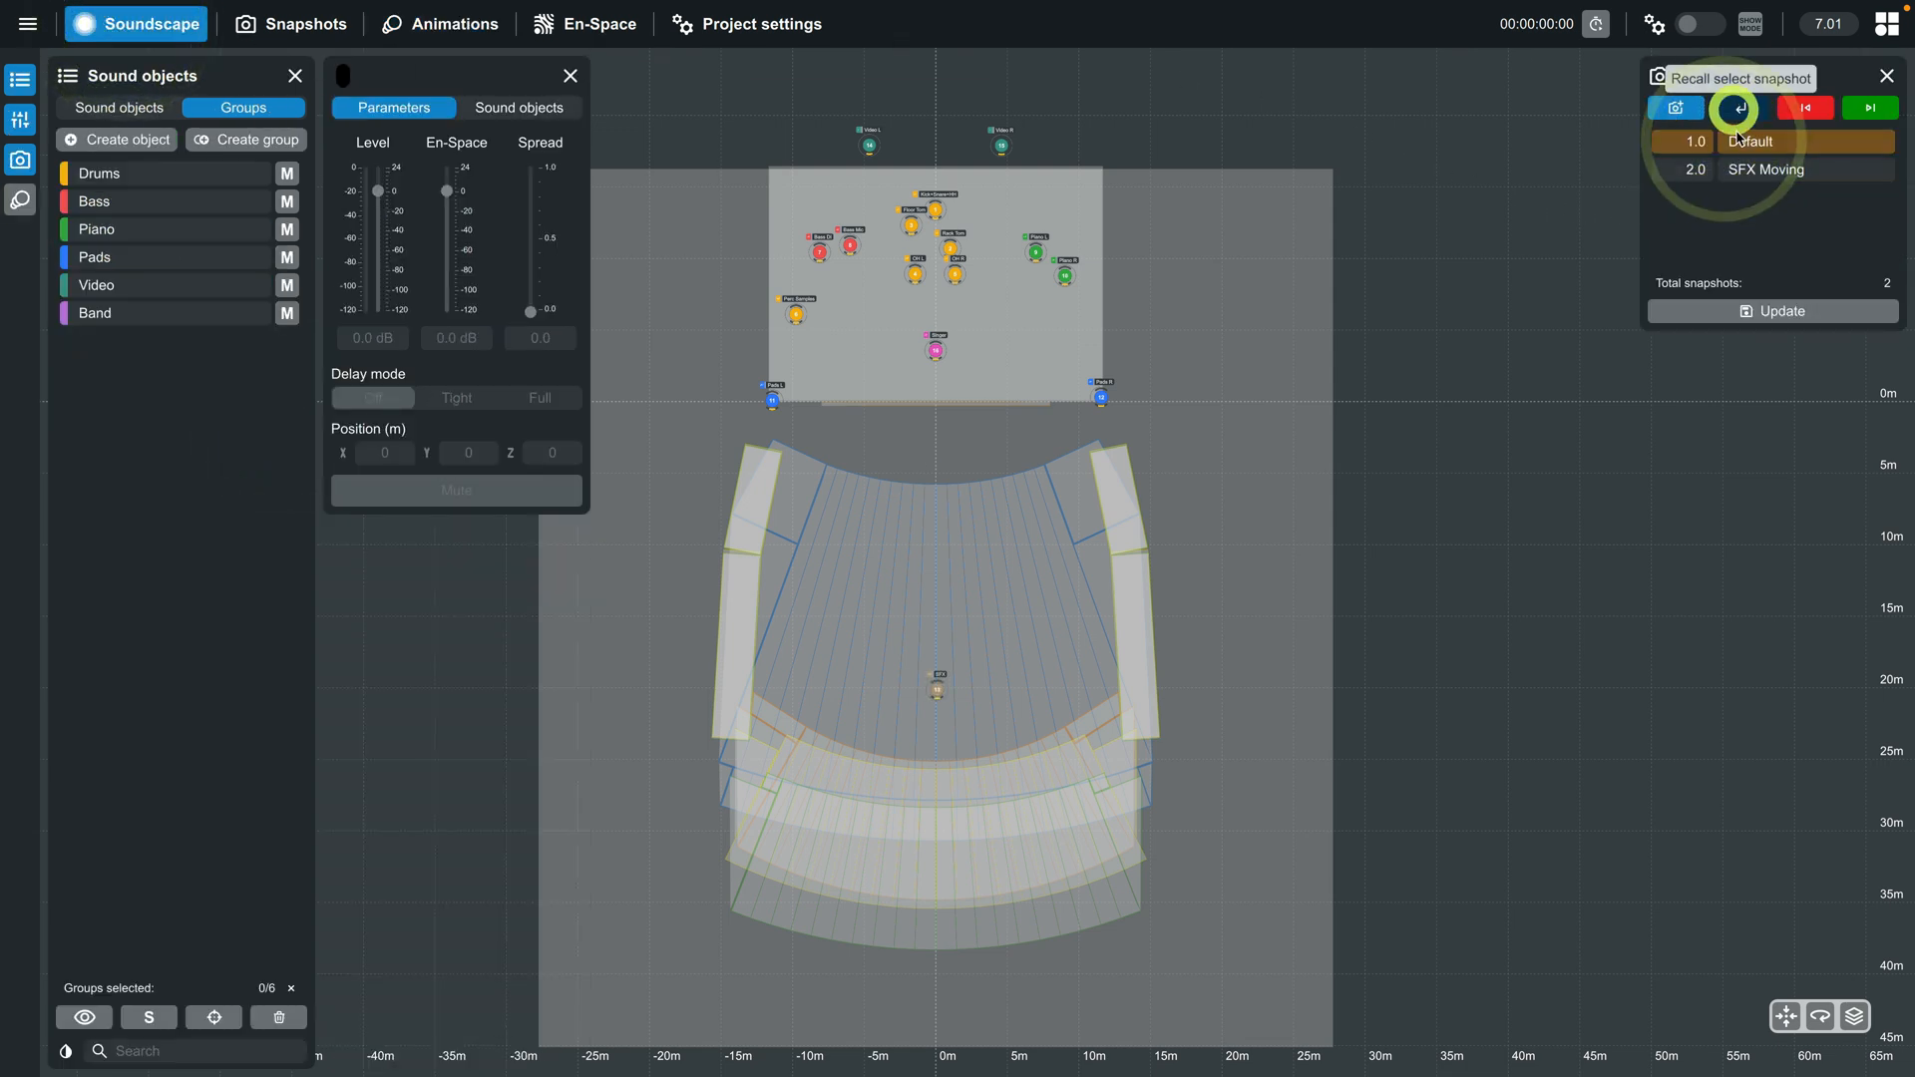
pyautogui.click(1741, 176)
pyautogui.click(1745, 110)
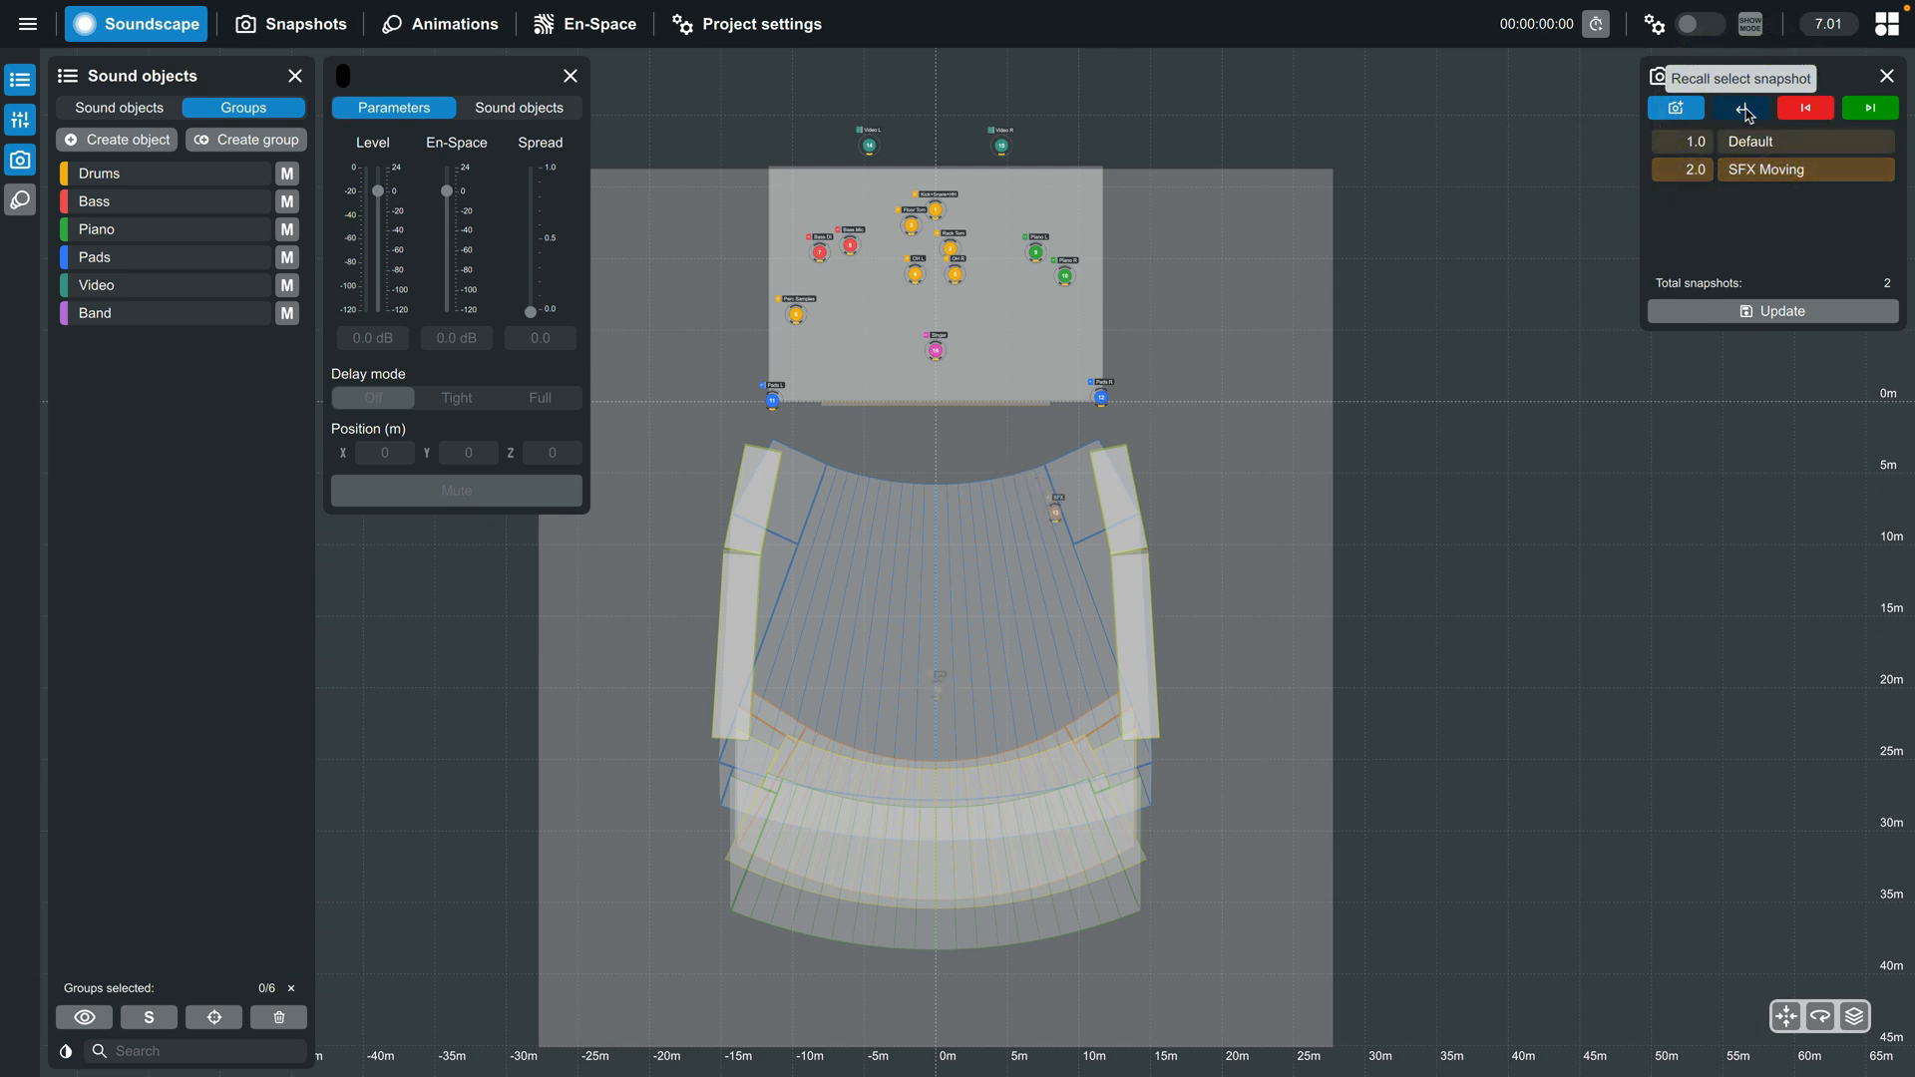
# - Assign the available DS100 with remote ID 99.01 to the project in the device setup
pyautogui.click(751, 24)
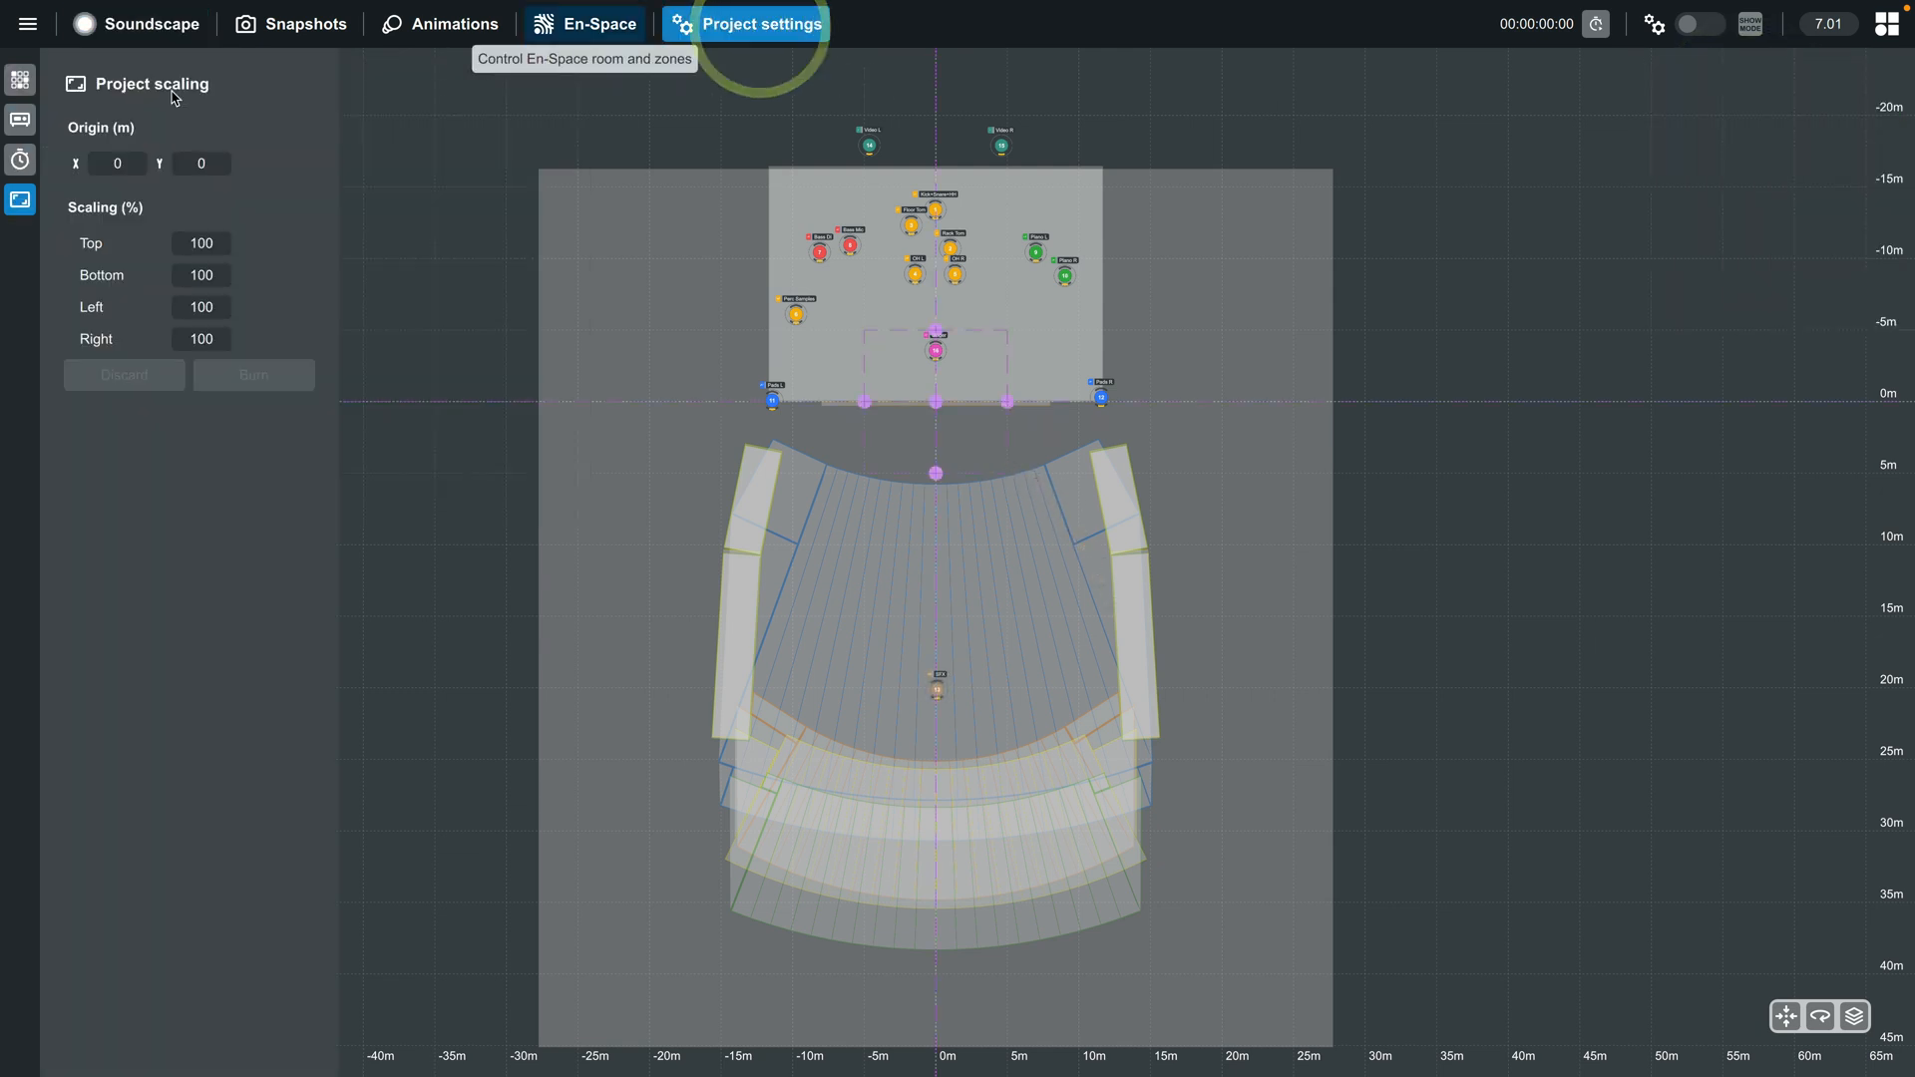
pyautogui.click(19, 120)
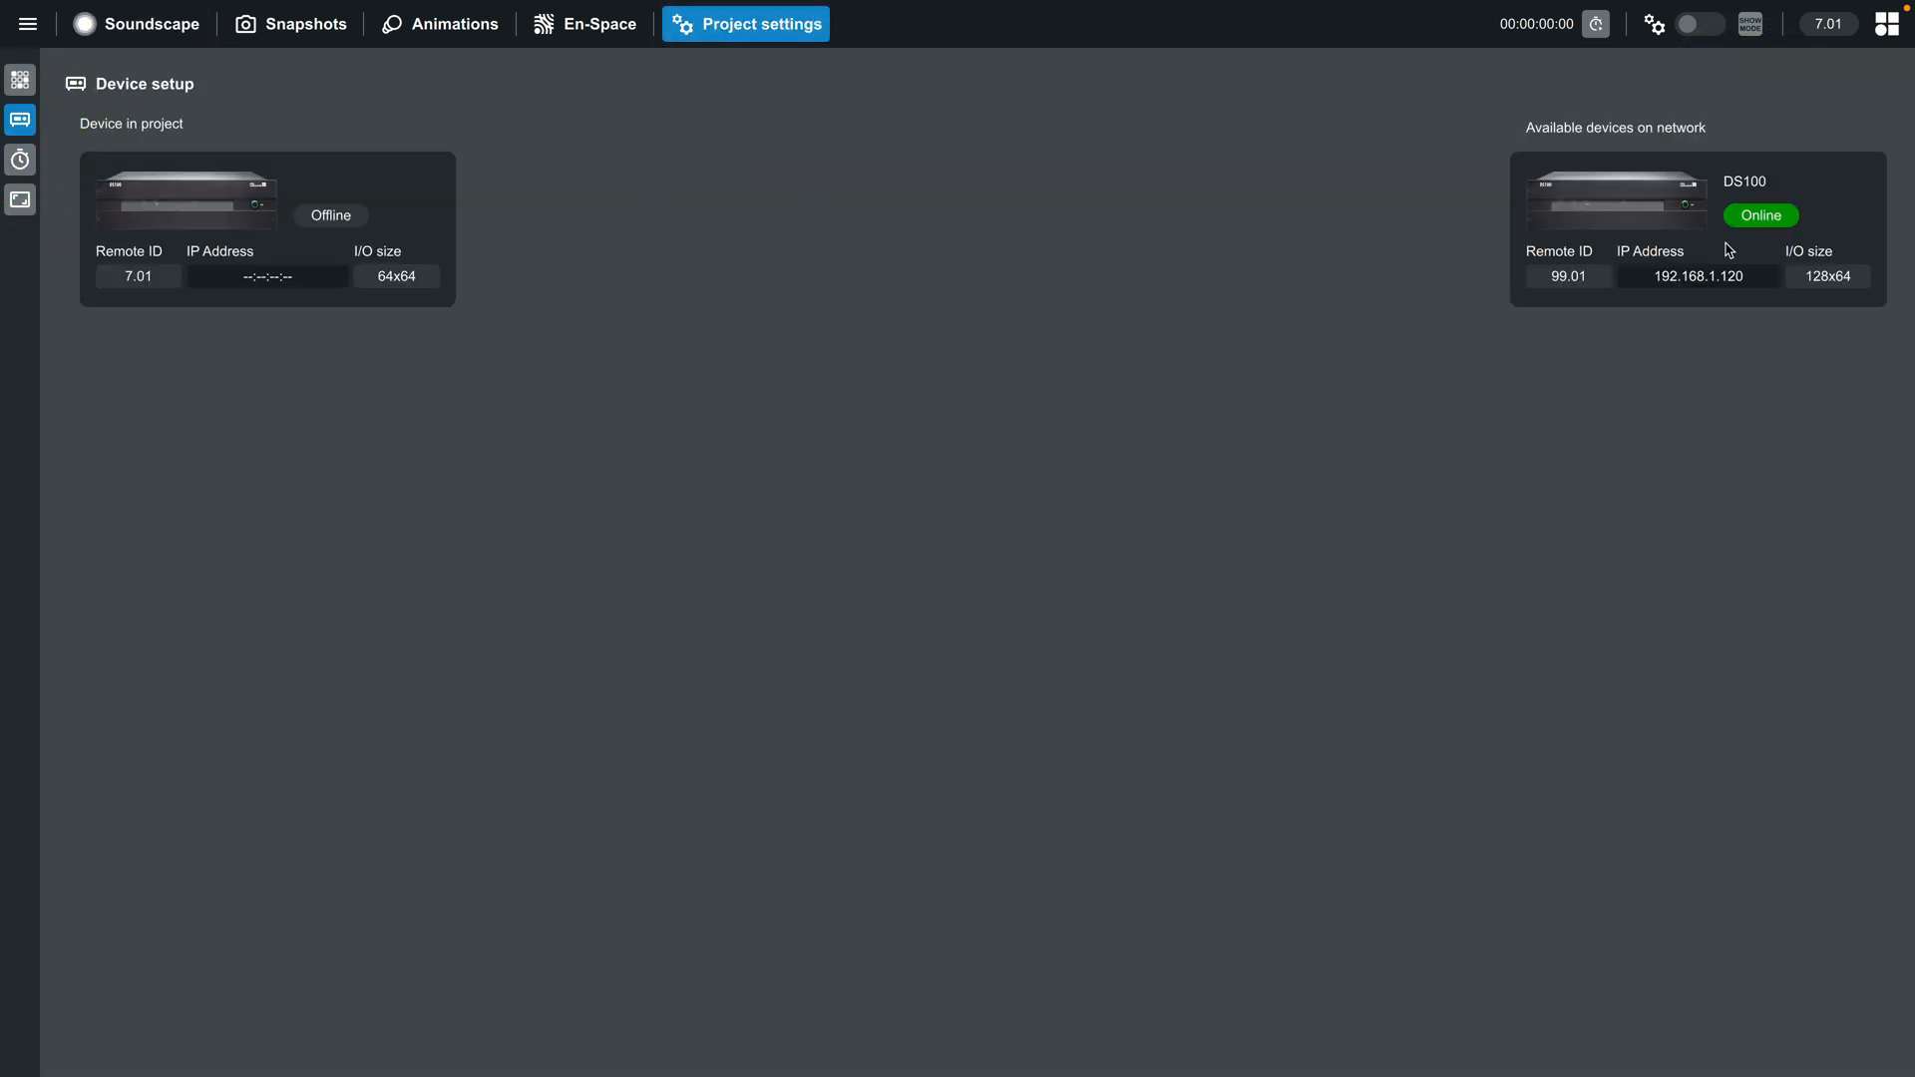
pyautogui.moveTo(1130, 243); pyautogui.dragTo(287, 246)
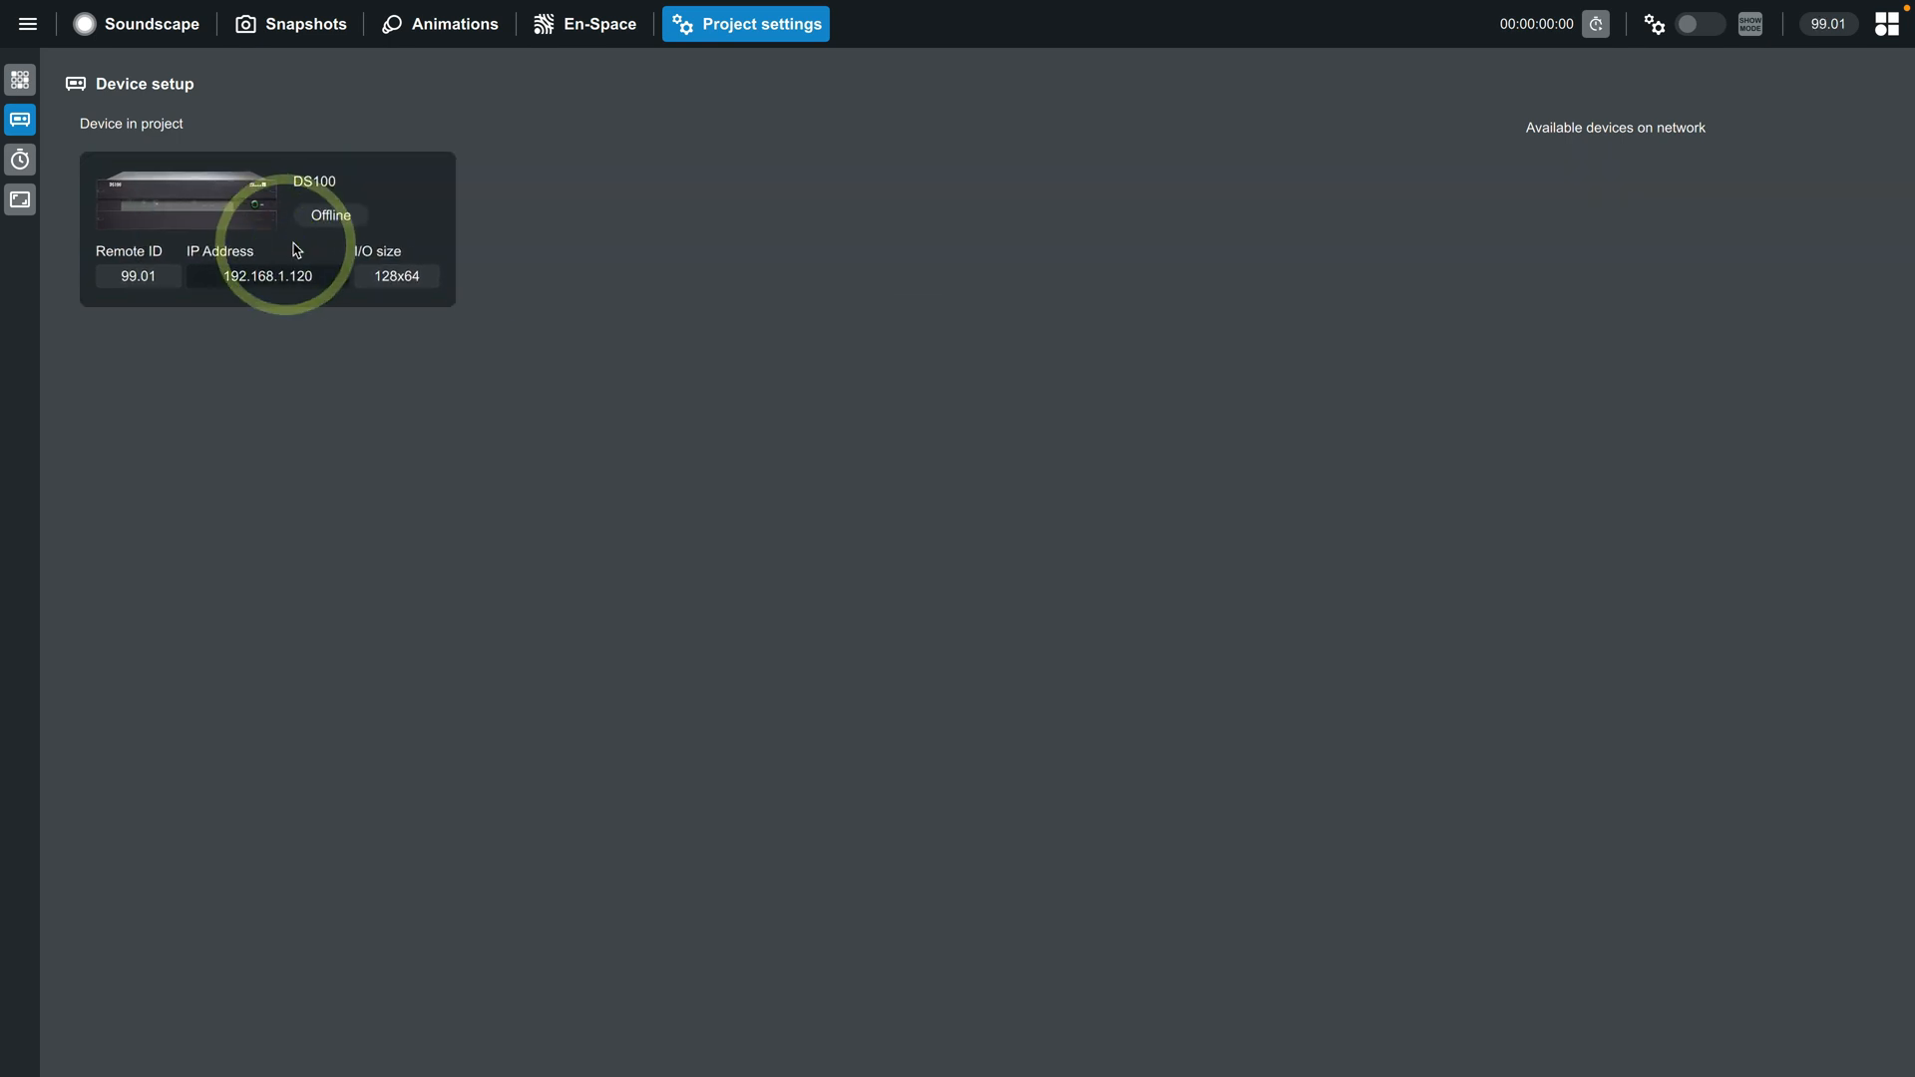
# - Recall the Default snapshot in the Soundscape view and save the project
pyautogui.click(152, 28)
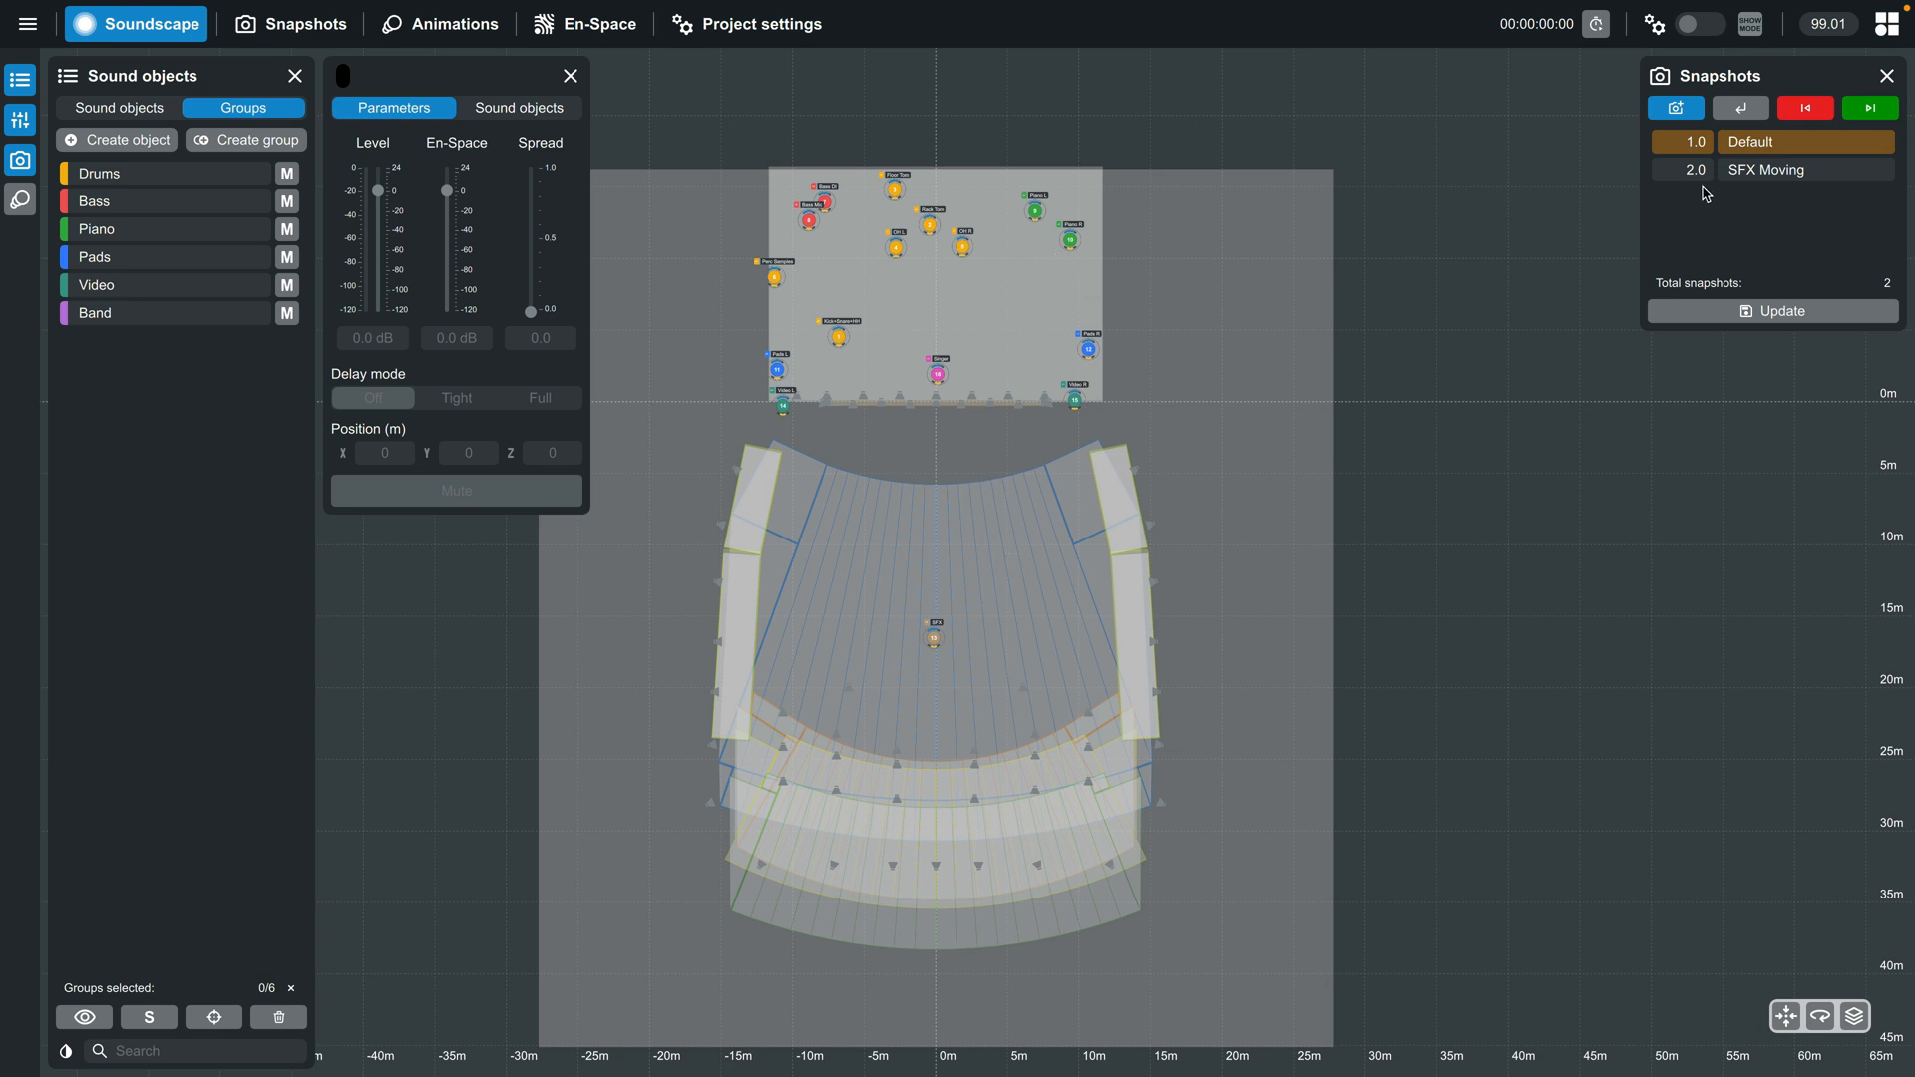
pyautogui.click(1741, 107)
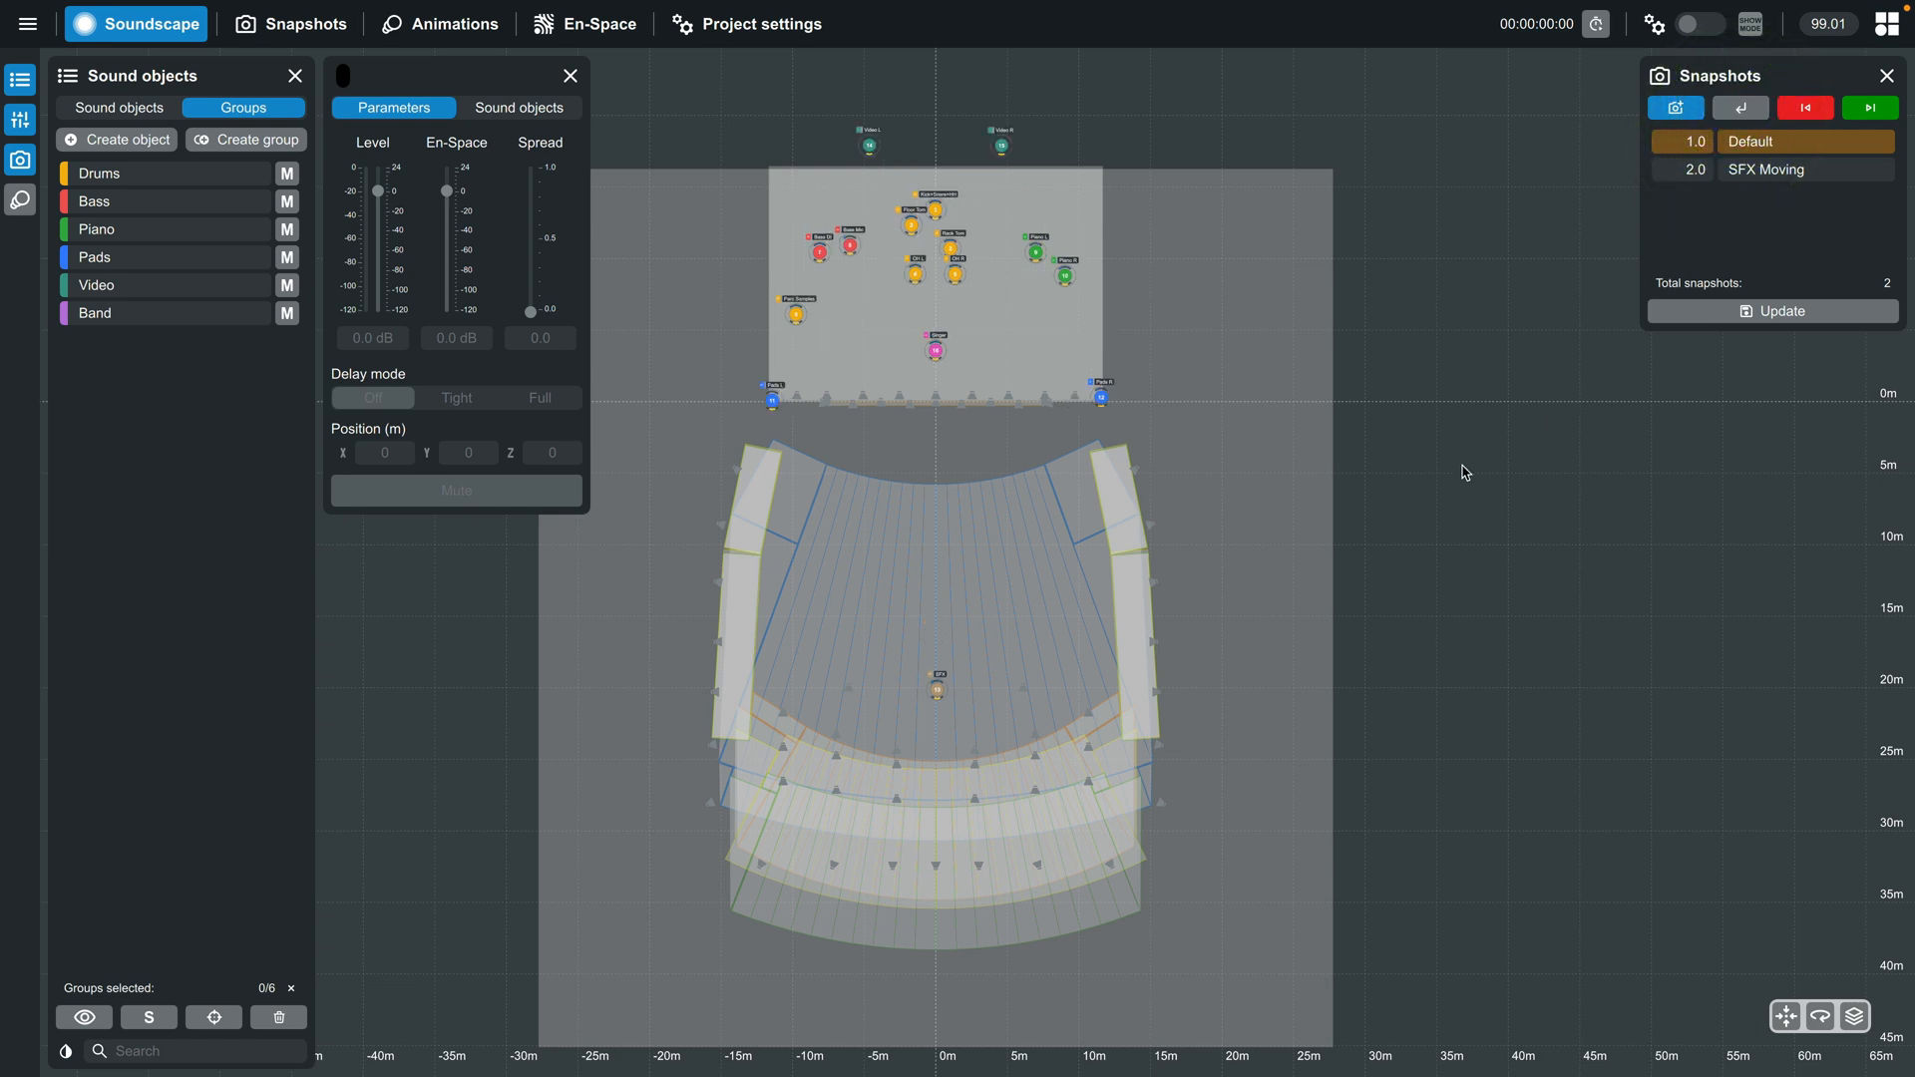
pyautogui.click(28, 24)
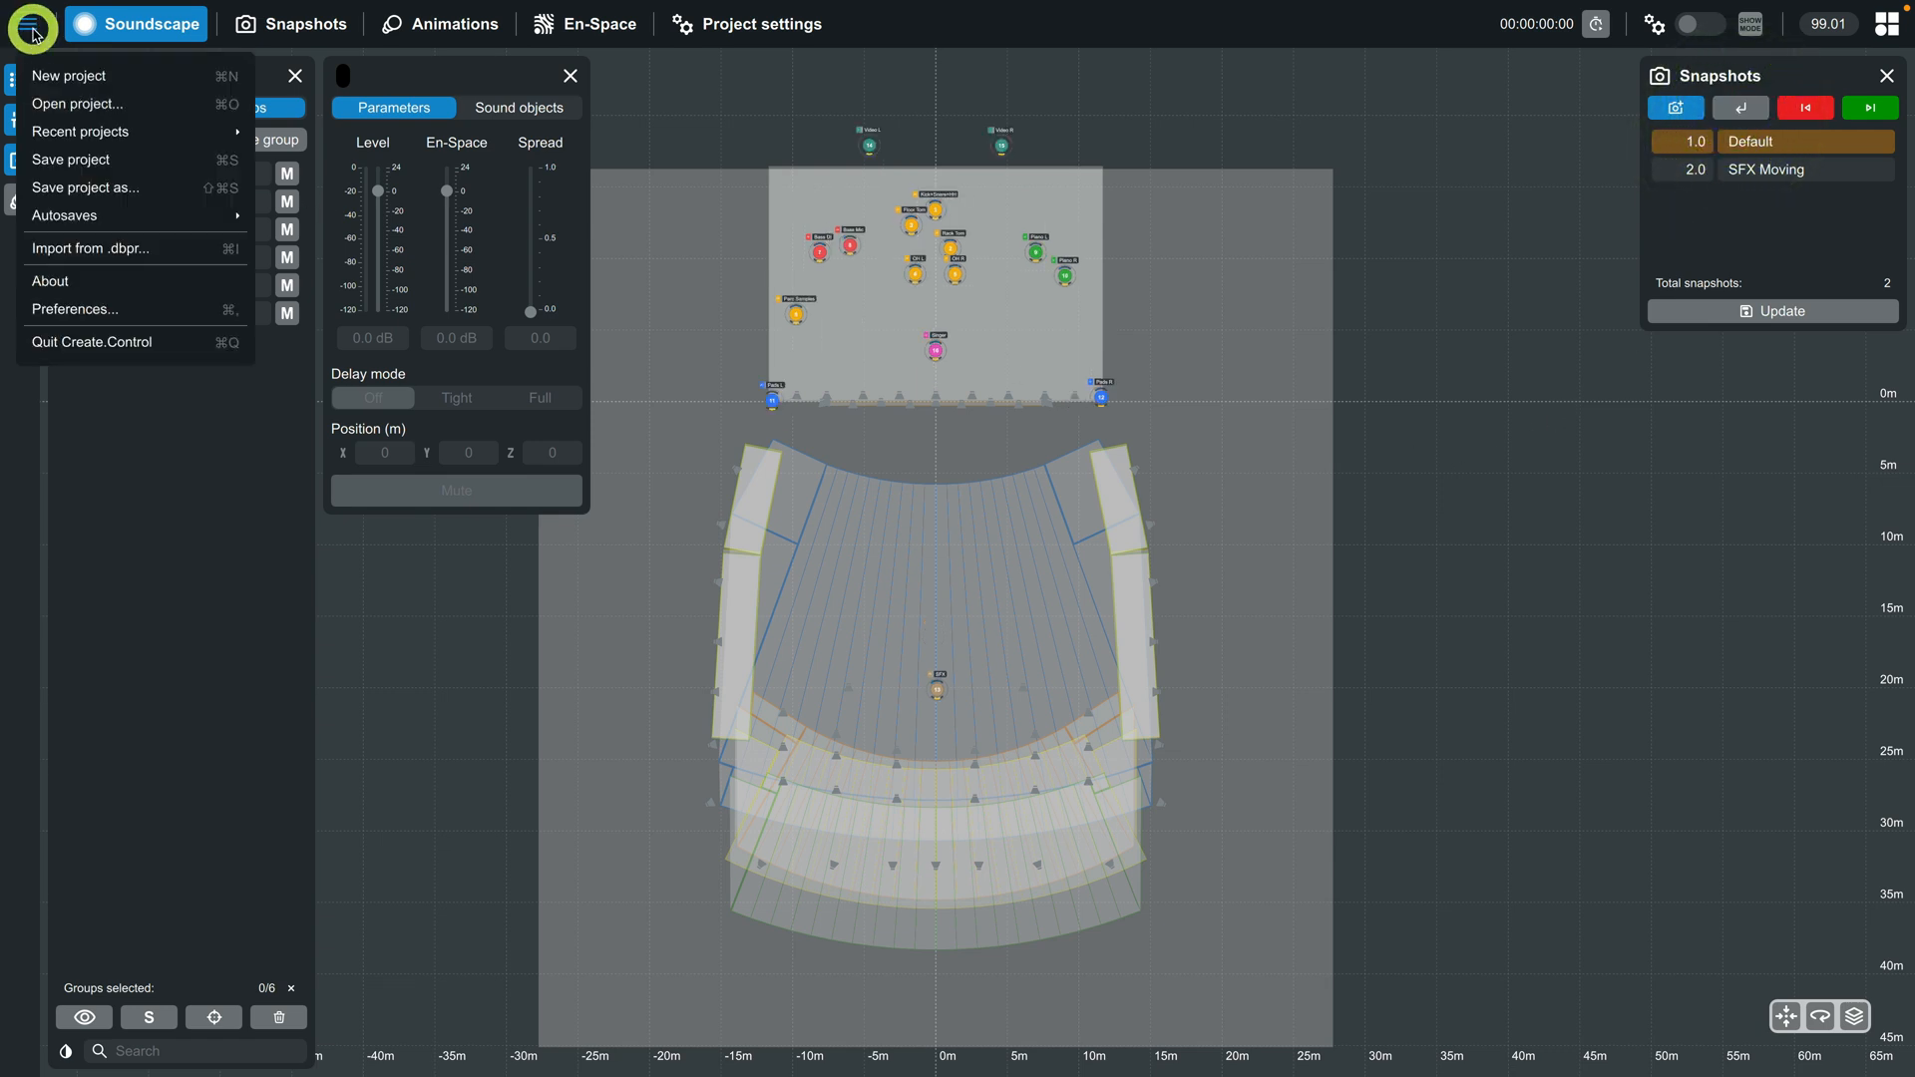
pyautogui.click(65, 168)
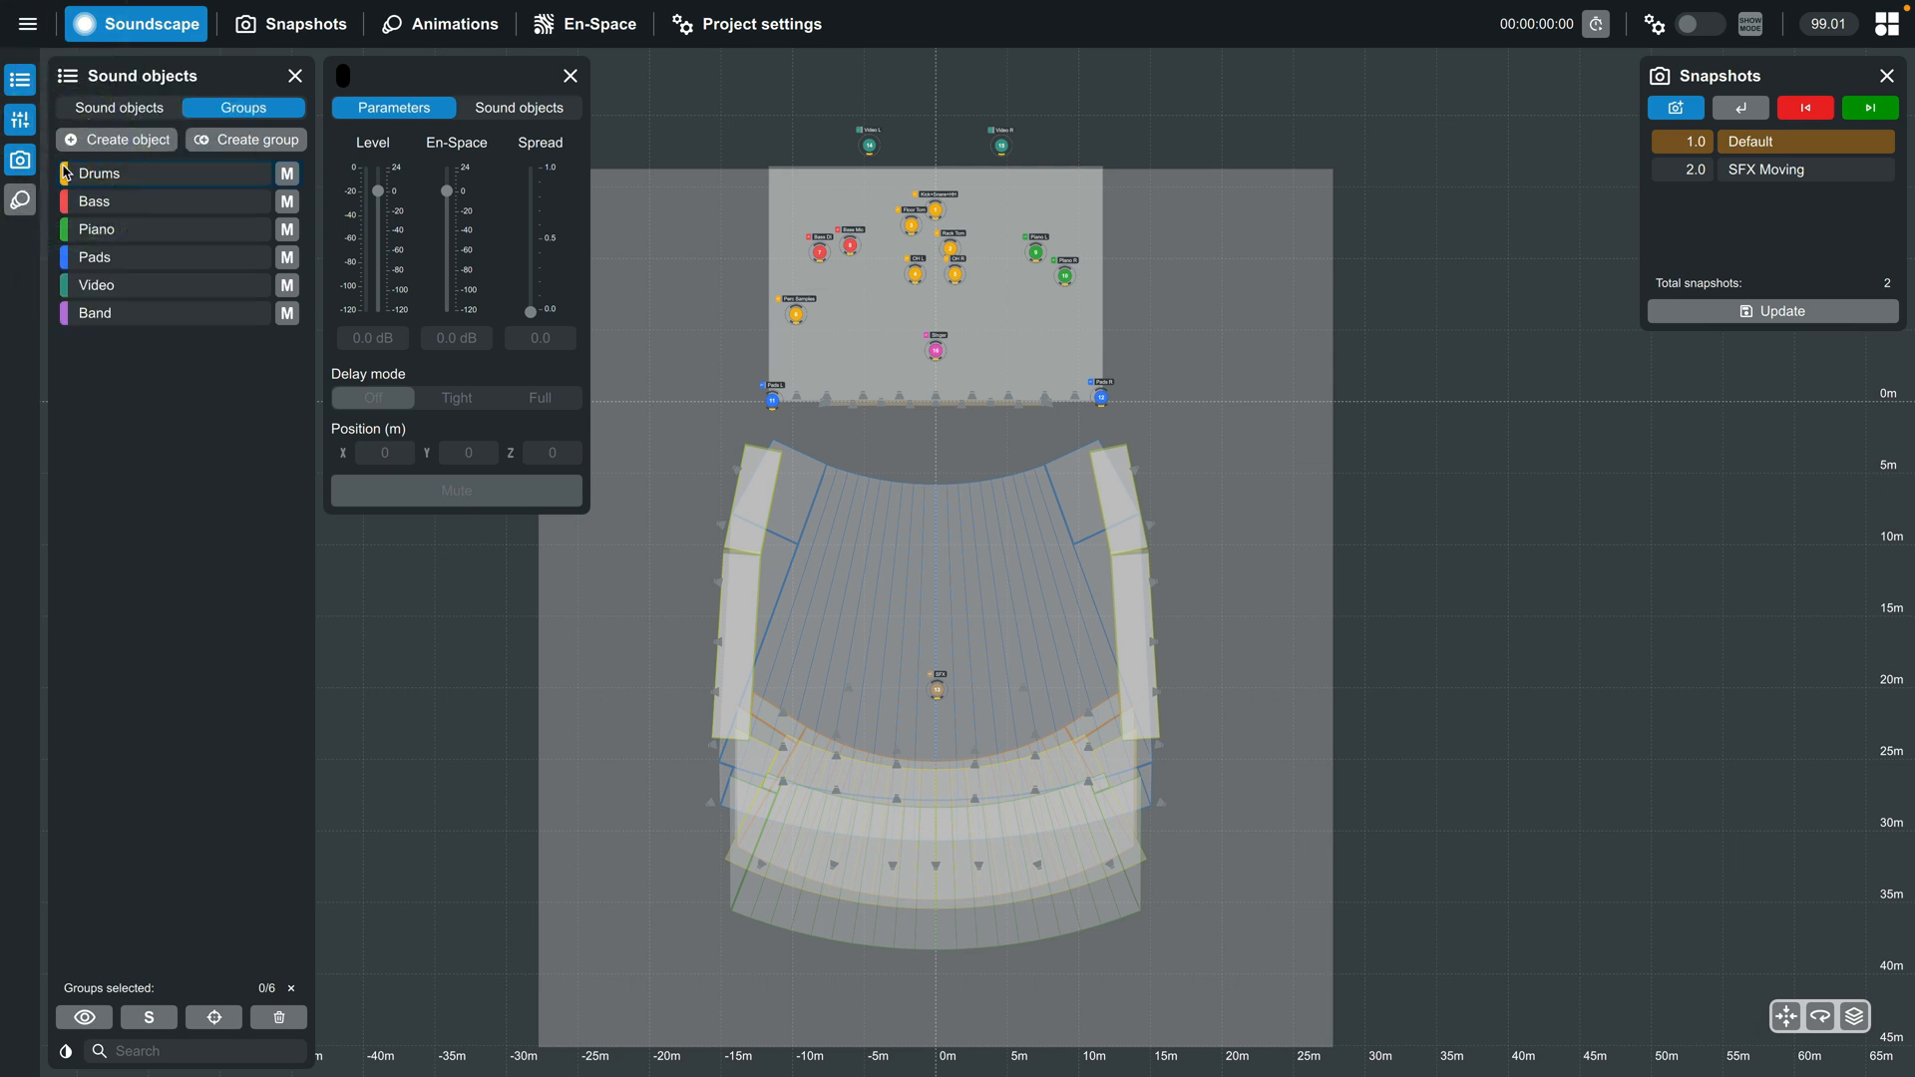